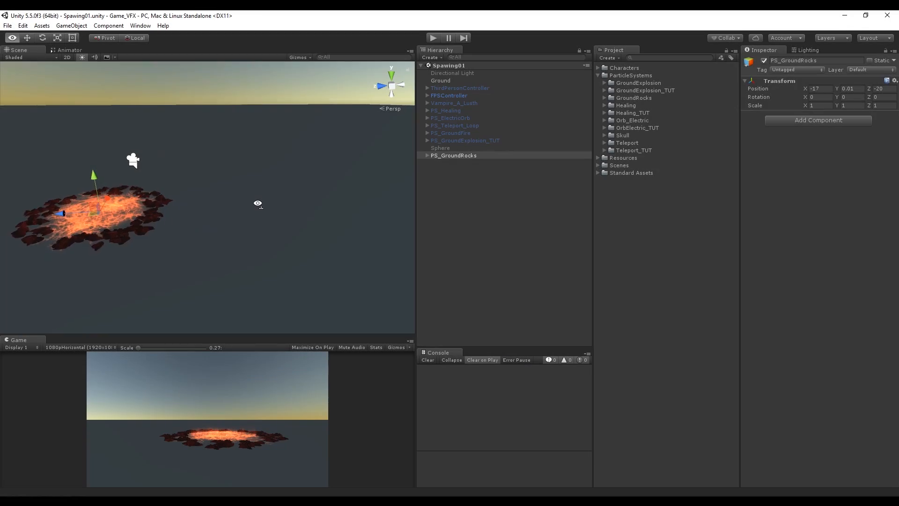
Create an empty game object in the scene and name it PS_GroundRocksTUT
{"action": "left_click_drag", "start_coordinate": [257, 203], "coordinate": [272, 204], "text": "alt"}
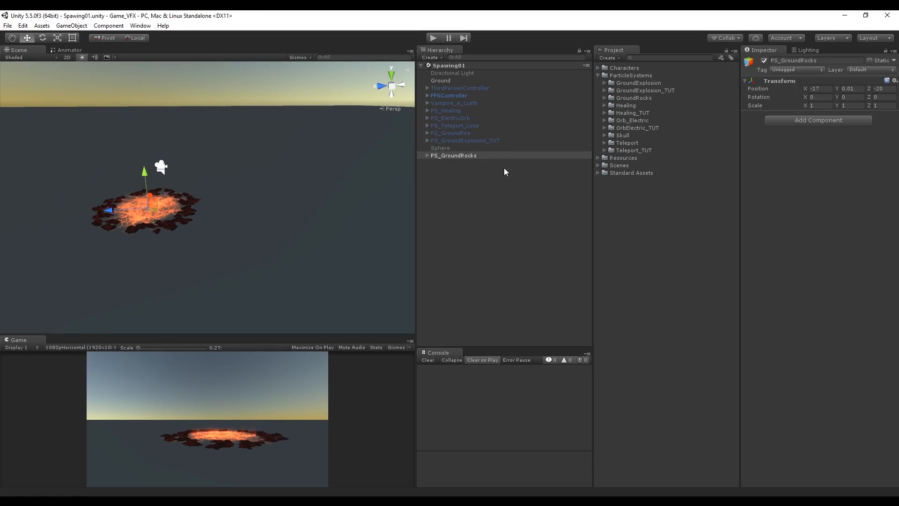
{"action": "right_click", "coordinate": [481, 171]}
{"action": "left_click", "coordinate": [475, 212]}
{"action": "right_click", "coordinate": [475, 211]}
{"action": "left_click", "coordinate": [516, 290]}
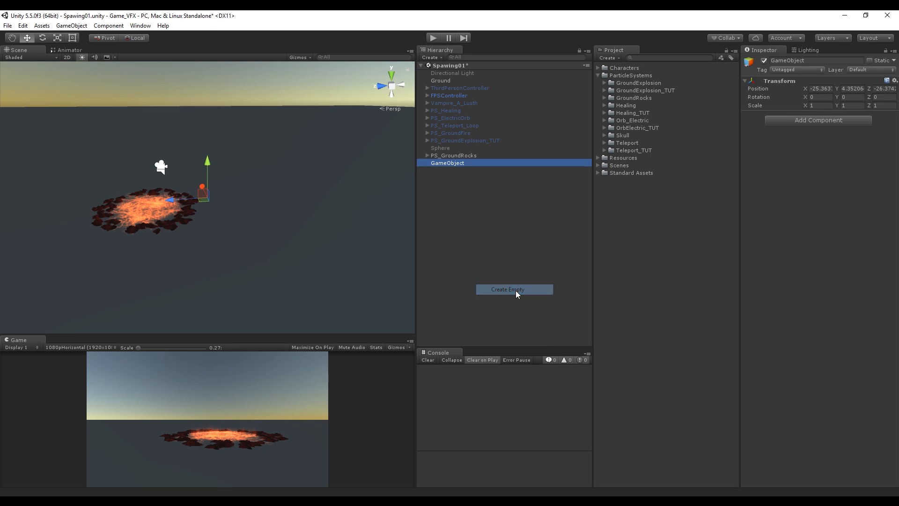
{"action": "left_click", "coordinate": [802, 61]}
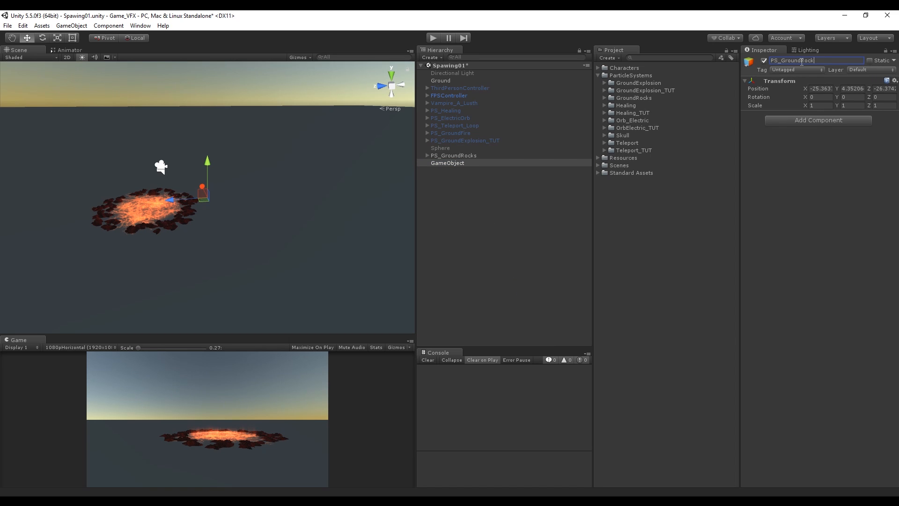
Create a folder named GroundRocks_TUT inside the ParticleSystems folder
{"action": "right_click", "coordinate": [629, 78]}
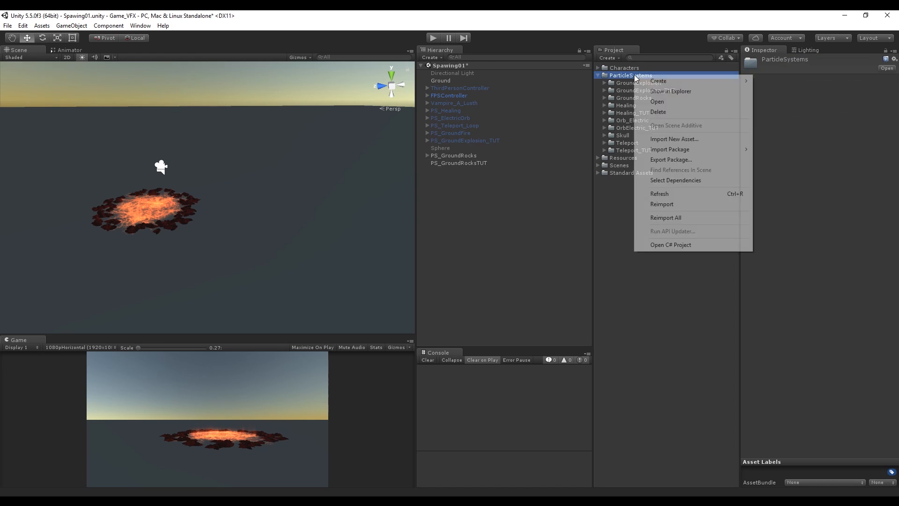
{"action": "mouse_move", "coordinate": [656, 81]}
{"action": "left_click", "coordinate": [785, 80]}
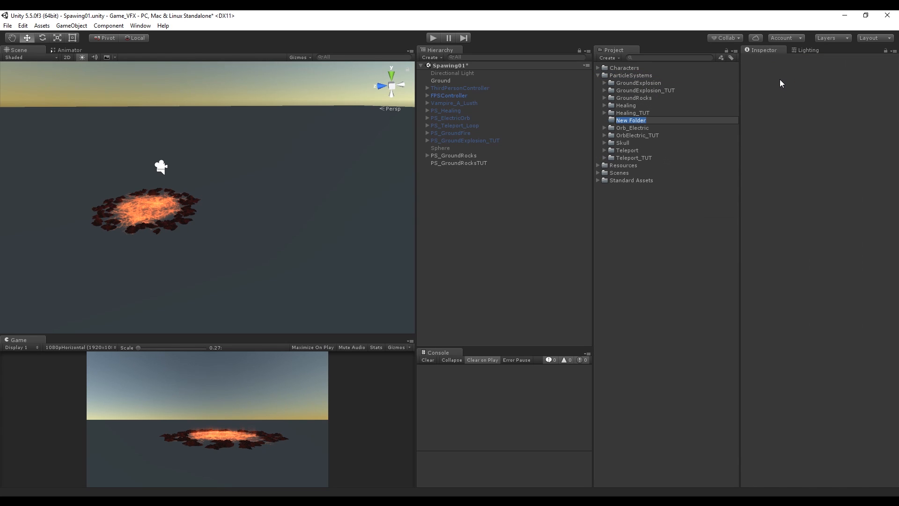
{"action": "type", "text": "GroundRocks_TUT"}
{"action": "key", "text": "Return"}
Add a particle system as a child of PS_GroundRocksTUT and name it GroundCrack
{"action": "left_click", "coordinate": [452, 163]}
{"action": "right_click", "coordinate": [452, 164]}
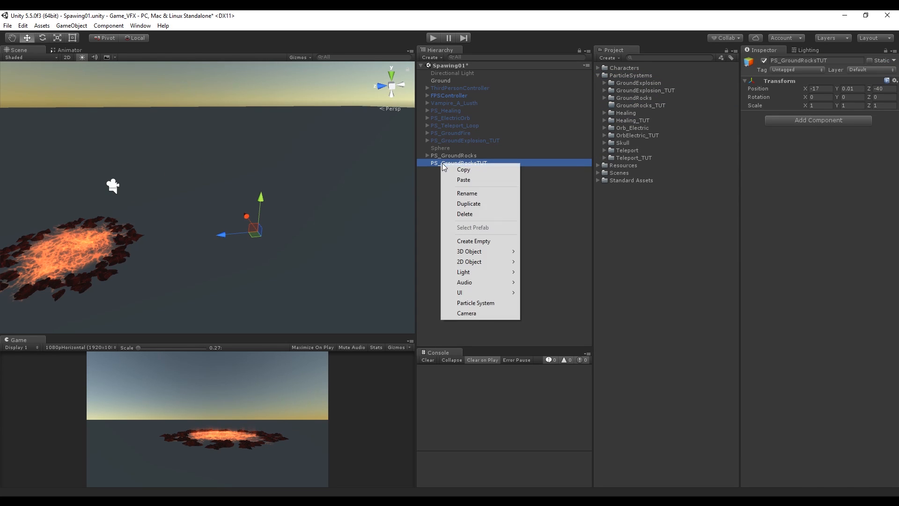
{"action": "left_click", "coordinate": [476, 303]}
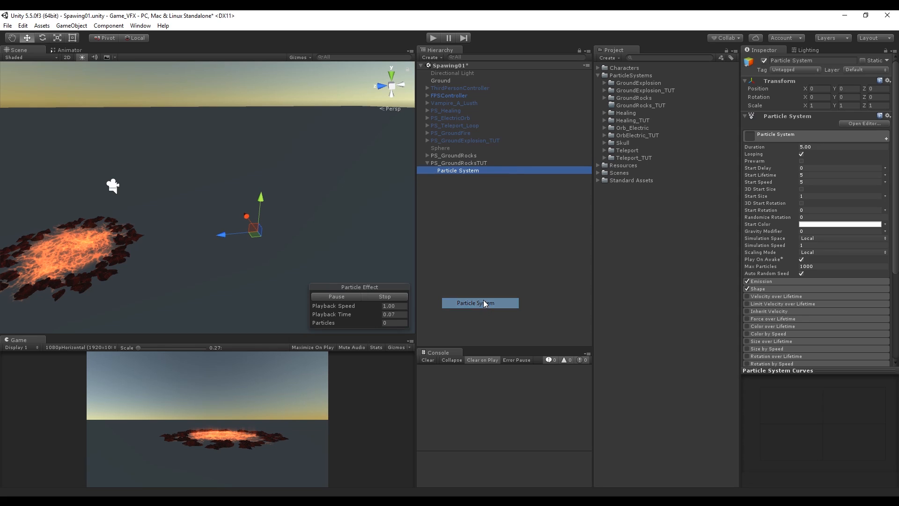
{"action": "left_click", "coordinate": [818, 61]}
{"action": "type", "text": "GroundCrack"}
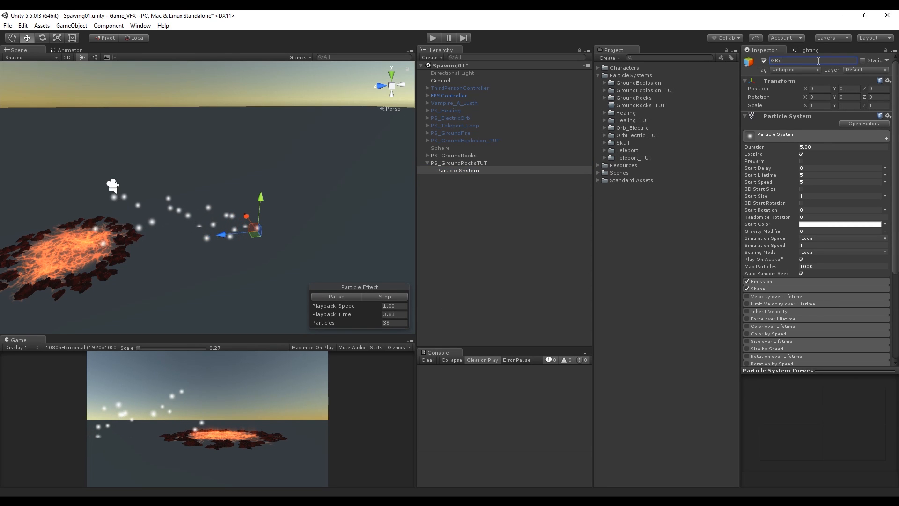
Set GroundCrack's X rotation to -90, Start Speed to 0, Start Size to 5 and Duration to 7
{"action": "left_click", "coordinate": [818, 97]}
{"action": "type", "text": "-90"}
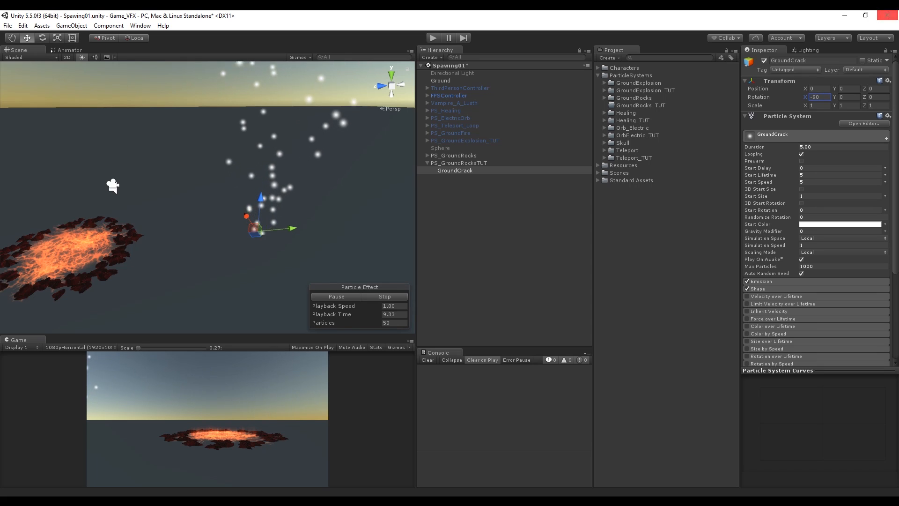
{"action": "left_click", "coordinate": [815, 183]}
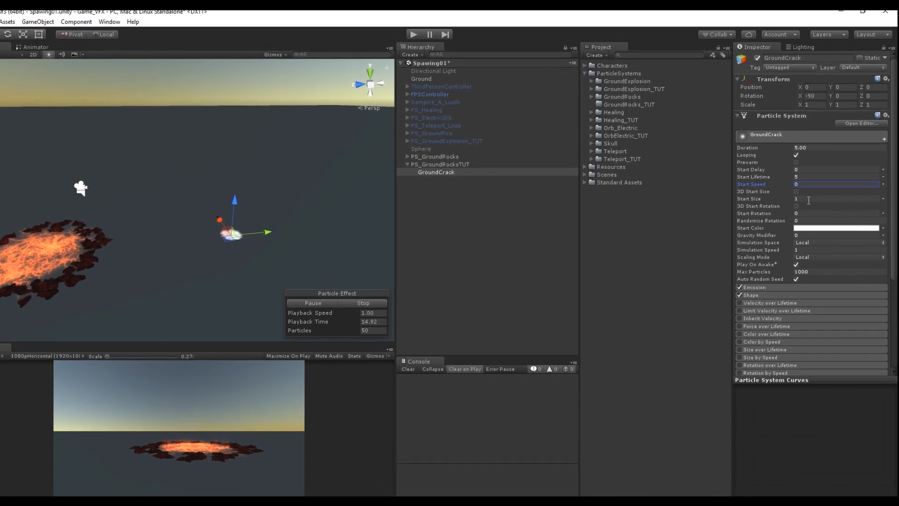
{"action": "left_click", "coordinate": [808, 200]}
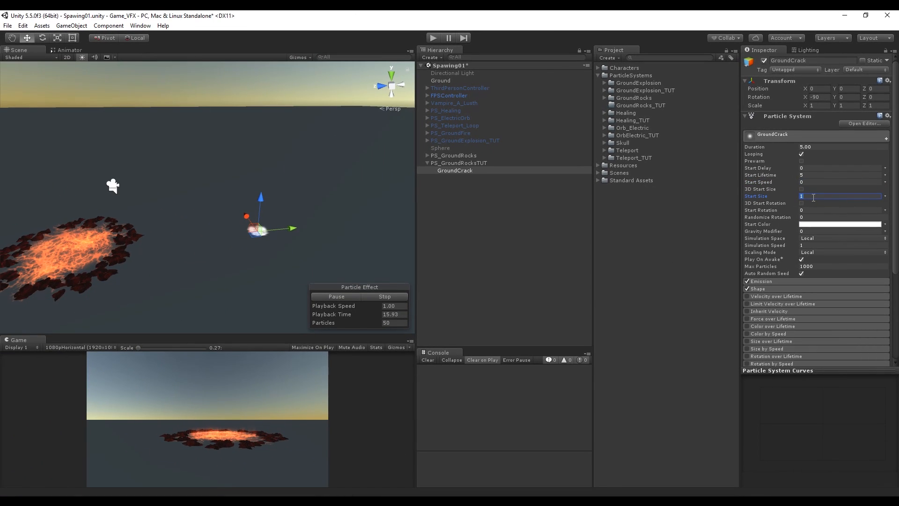
{"action": "type", "text": "5"}
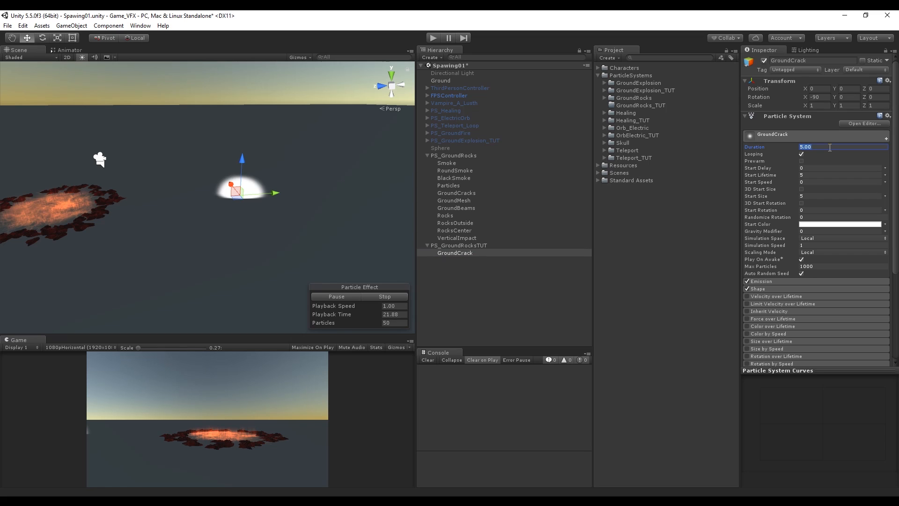
{"action": "scroll", "coordinate": [344, 170], "scroll_direction": "up", "scroll_amount": 4}
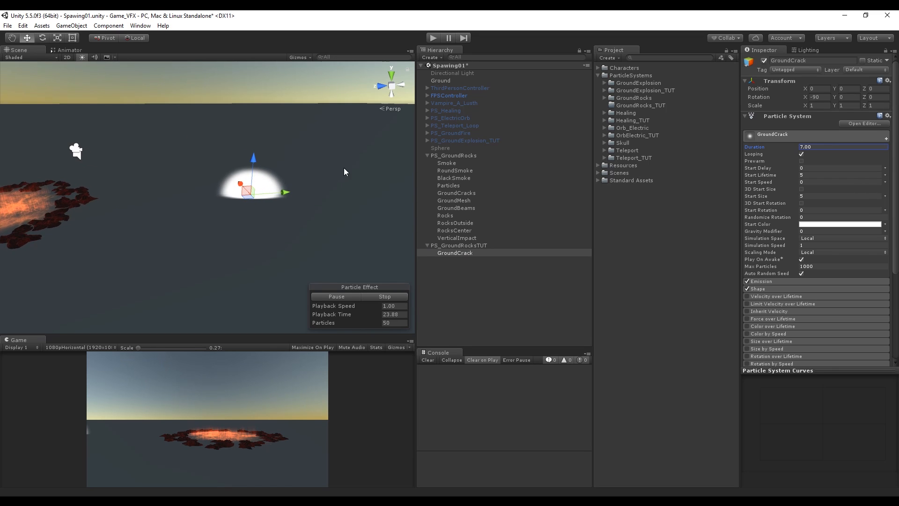
{"action": "right_click_drag", "start_coordinate": [344, 170], "coordinate": [335, 148]}
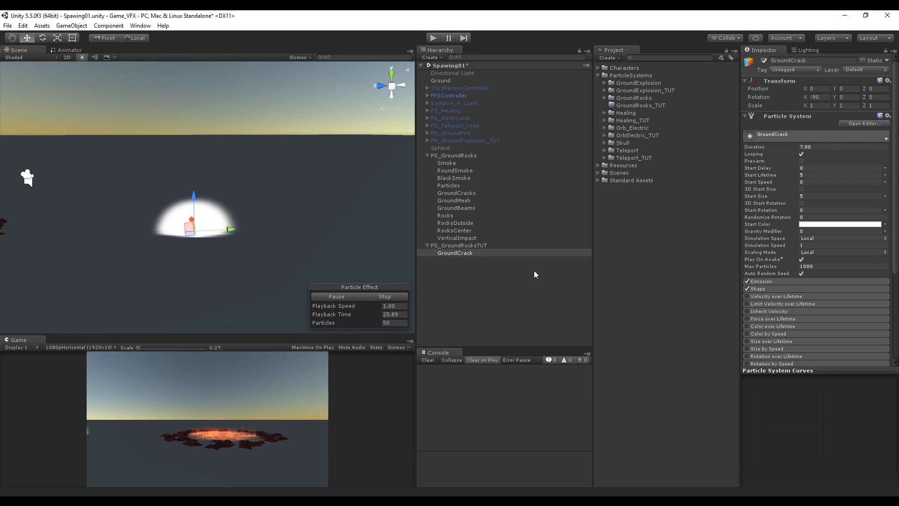
Create a material named GroundCracks inside the GroundRocks_TUT folder
{"action": "left_click", "coordinate": [641, 105]}
{"action": "right_click", "coordinate": [670, 106]}
{"action": "mouse_move", "coordinate": [650, 111]}
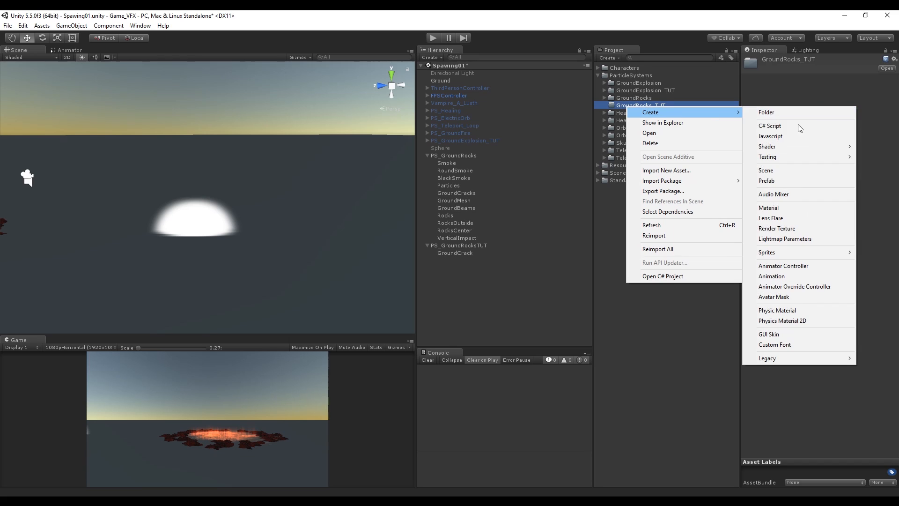
{"action": "left_click", "coordinate": [796, 207]}
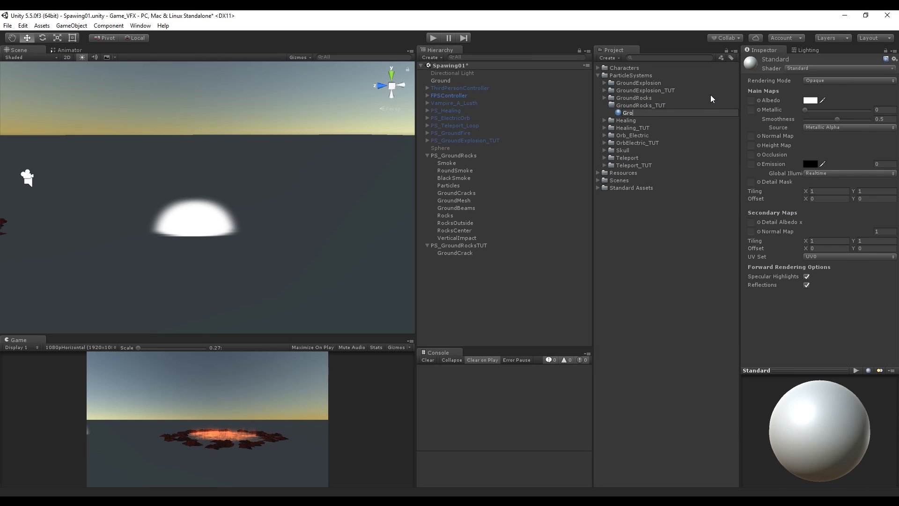
{"action": "type", "text": "GroundCracks"}
{"action": "key", "text": "Return"}
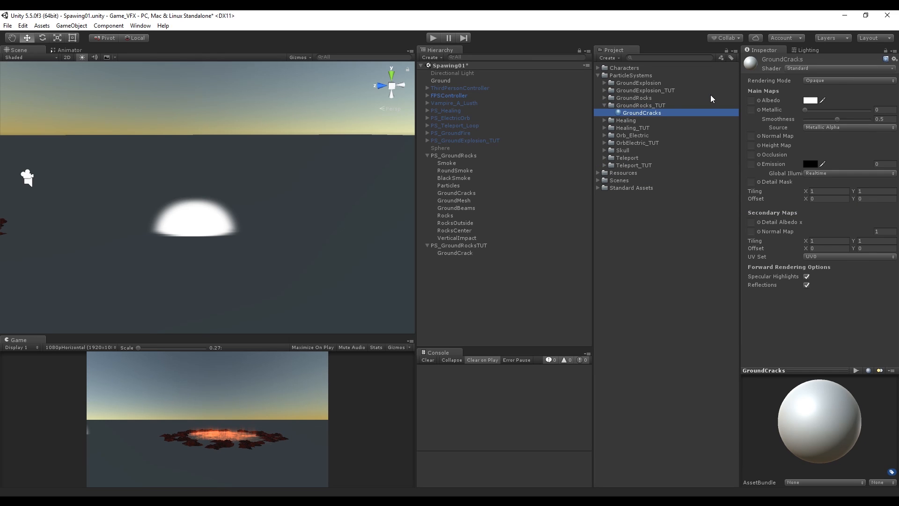
Set the GroundCracks material's shader to Particles/Additive
{"action": "left_click", "coordinate": [807, 68]}
{"action": "mouse_move", "coordinate": [832, 139]}
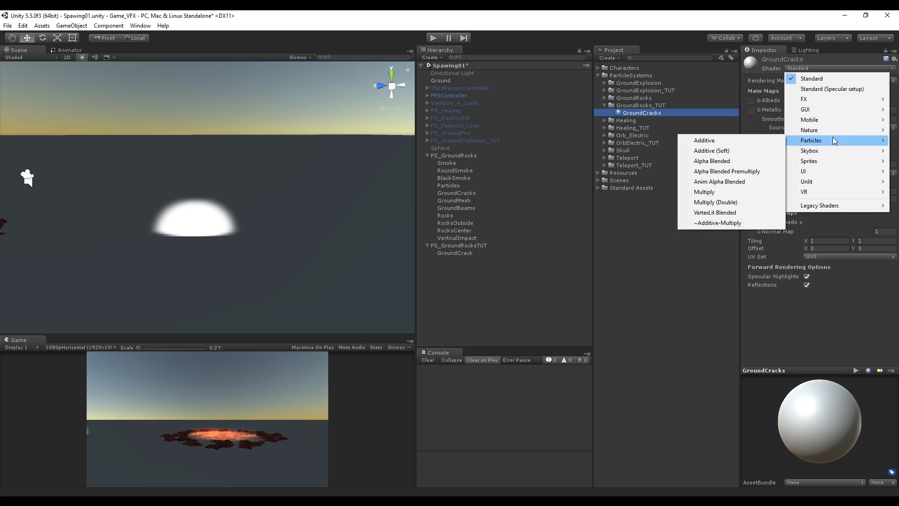
{"action": "left_click", "coordinate": [742, 139]}
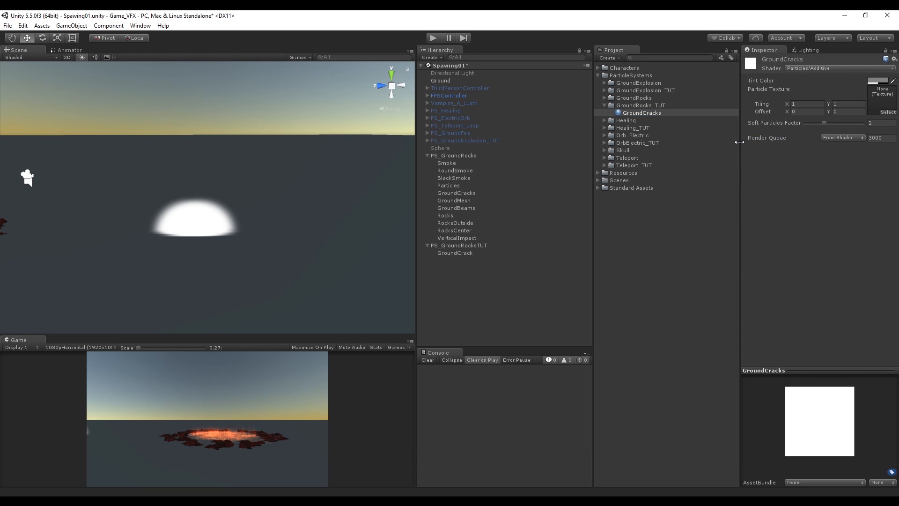
{"action": "left_click", "coordinate": [604, 98]}
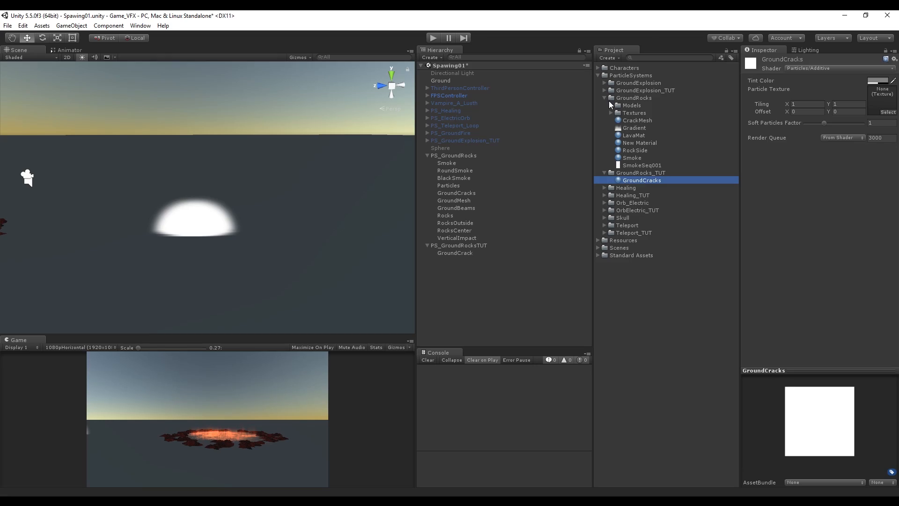
{"action": "left_click", "coordinate": [604, 97]}
{"action": "left_click", "coordinate": [601, 98]}
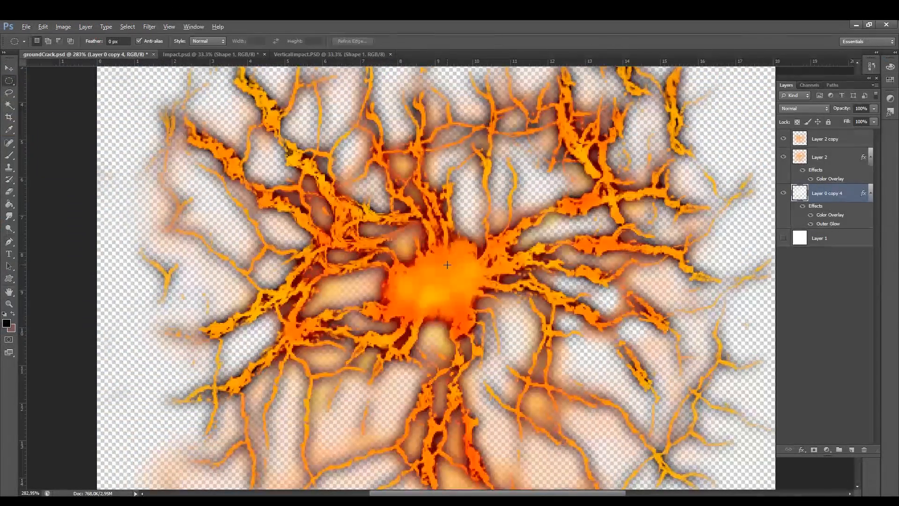
Switch to groundCrack.psd in Photoshop and hide Layer 2 copy, Layer 2 and the effects of Layer 0 copy 4
{"action": "scroll", "coordinate": [447, 265], "scroll_direction": "down", "scroll_amount": 1, "text": "alt"}
{"action": "left_click", "coordinate": [783, 139]}
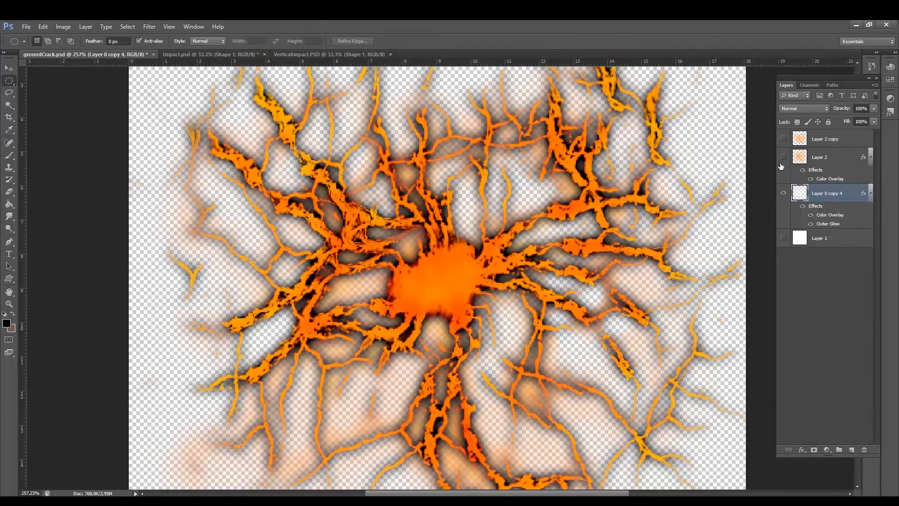
{"action": "left_click", "coordinate": [783, 157]}
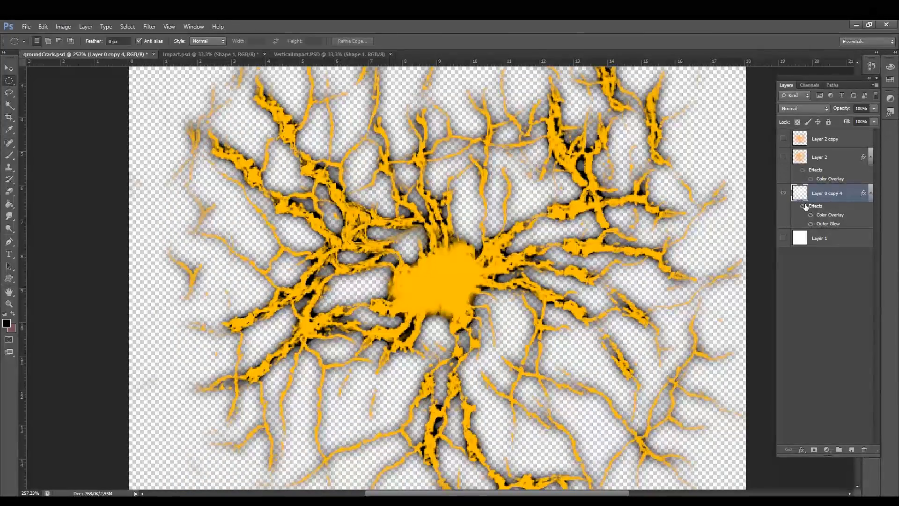
{"action": "left_click", "coordinate": [802, 206]}
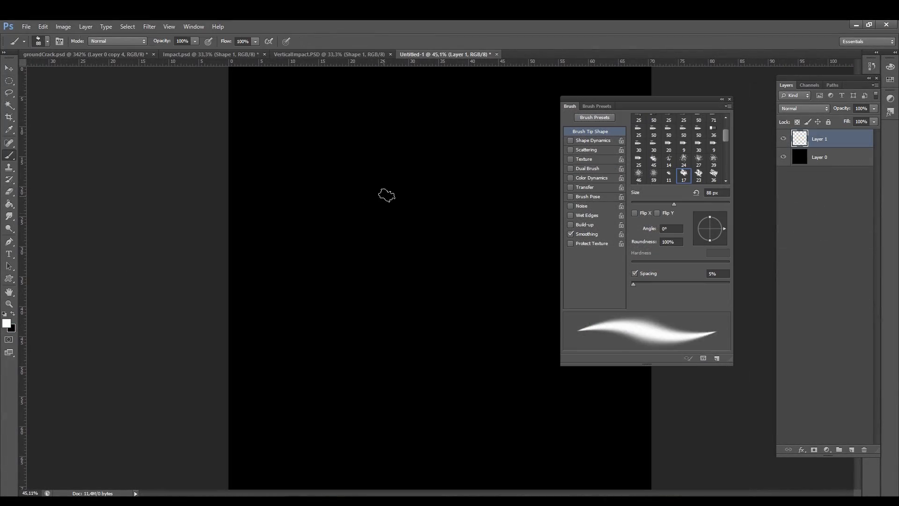
{"action": "mouse_move", "coordinate": [386, 195]}
{"action": "left_mouse_down"}
{"action": "mouse_move", "coordinate": [411, 217]}
{"action": "mouse_move", "coordinate": [427, 254]}
{"action": "left_mouse_up"}
{"action": "left_click_drag", "start_coordinate": [443, 272], "coordinate": [453, 292]}
{"action": "left_click_drag", "start_coordinate": [452, 286], "coordinate": [468, 310]}
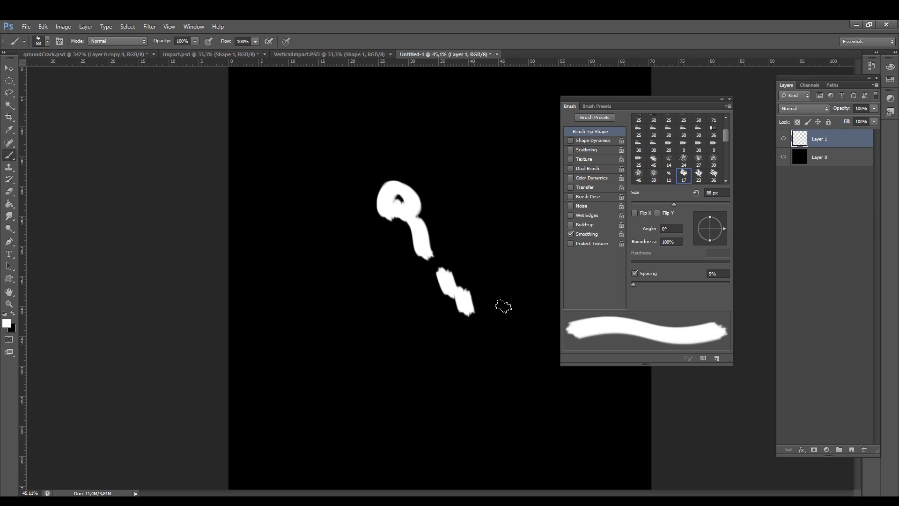
{"action": "key", "text": "ctrl+alt+z"}
{"action": "key", "text": "ctrl+alt+z"}
{"action": "key", "text": "ctrl+alt+z"}
{"action": "key", "text": "ctrl+alt+z"}
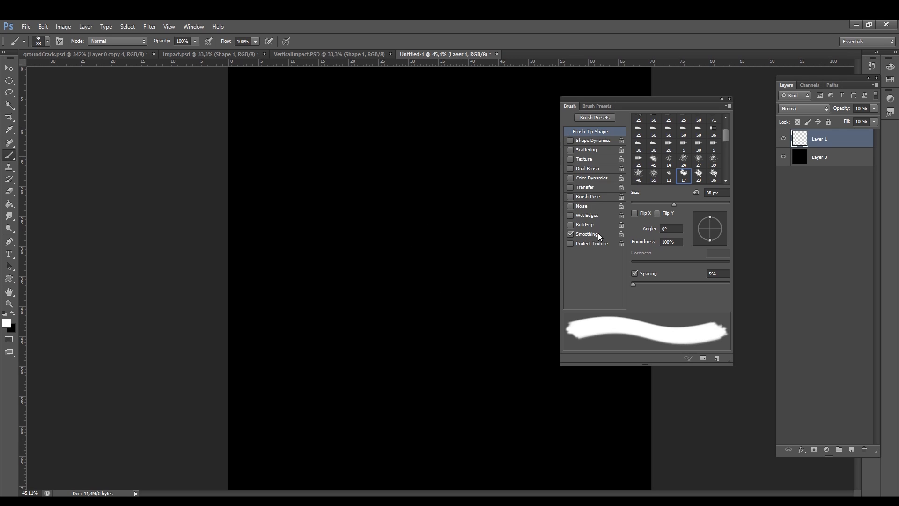
Enable Shape Dynamics and Transfer for the brush, with size and opacity controlled by Pen Pressure and opacity jitter at 0%
{"action": "left_click", "coordinate": [591, 140]}
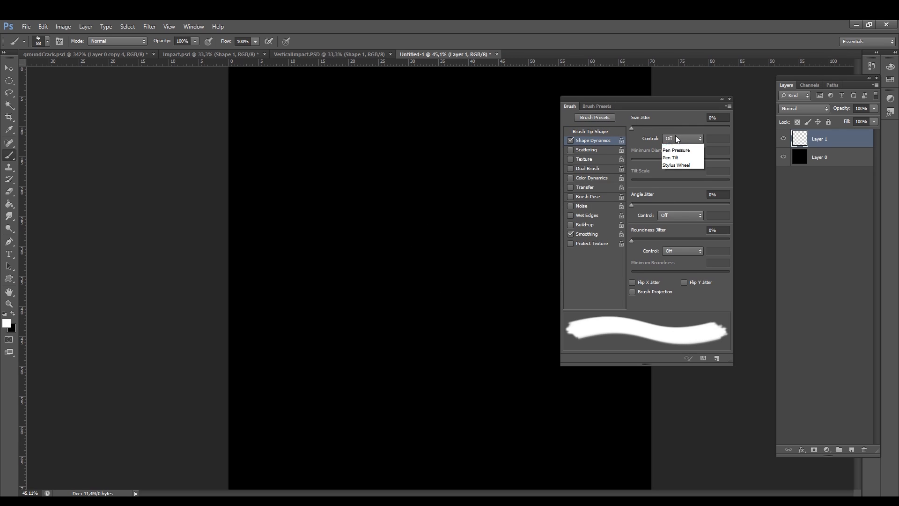
{"action": "left_click", "coordinate": [676, 150]}
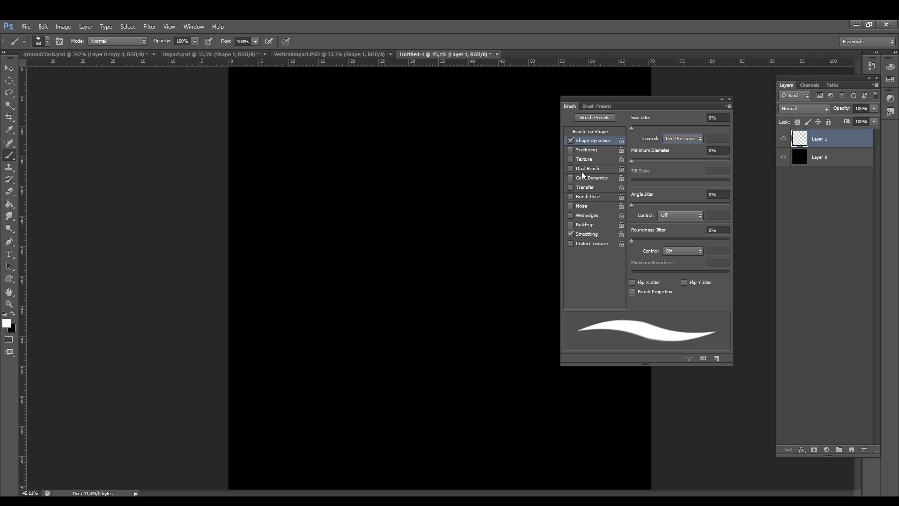
{"action": "left_click", "coordinate": [586, 187]}
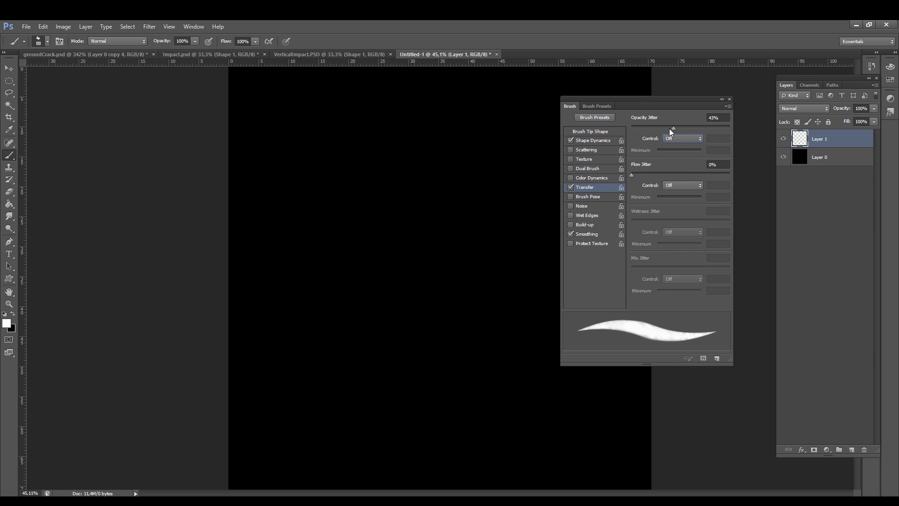
{"action": "left_click_drag", "start_coordinate": [669, 128], "coordinate": [631, 127]}
{"action": "left_click", "coordinate": [682, 138]}
{"action": "left_click", "coordinate": [676, 155]}
Paint a central blob with rough crack branches radiating outward on Layer 1 using a 190 px brush, and close the brush settings
{"action": "right_click_drag", "start_coordinate": [416, 237], "coordinate": [437, 237], "text": "alt"}
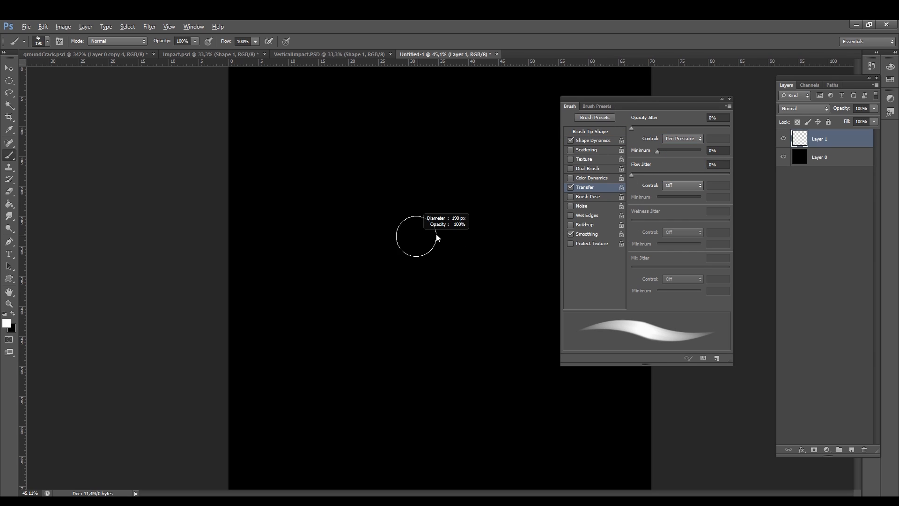
{"action": "mouse_move", "coordinate": [425, 259]}
{"action": "left_mouse_down"}
{"action": "mouse_move", "coordinate": [431, 273]}
{"action": "mouse_move", "coordinate": [393, 163]}
{"action": "left_mouse_up"}
{"action": "mouse_move", "coordinate": [435, 253]}
{"action": "left_mouse_down"}
{"action": "mouse_move", "coordinate": [536, 137]}
{"action": "mouse_move", "coordinate": [560, 347]}
{"action": "left_mouse_up"}
{"action": "left_click_drag", "start_coordinate": [436, 286], "coordinate": [448, 324]}
{"action": "left_click_drag", "start_coordinate": [458, 324], "coordinate": [505, 413]}
{"action": "left_click_drag", "start_coordinate": [432, 294], "coordinate": [286, 427]}
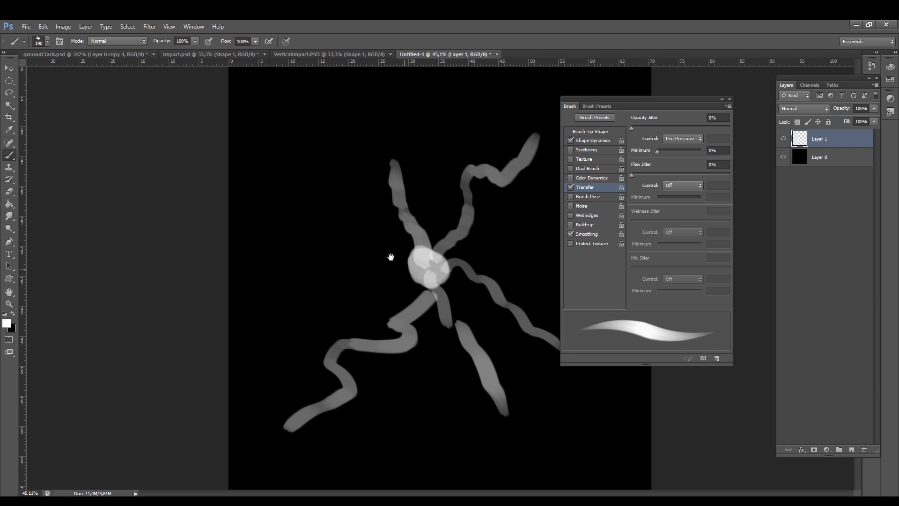
{"action": "left_click_drag", "start_coordinate": [413, 272], "coordinate": [251, 223]}
{"action": "scroll", "coordinate": [482, 248], "scroll_direction": "down", "scroll_amount": 3, "text": "alt"}
{"action": "left_click_drag", "start_coordinate": [687, 99], "coordinate": [749, 90]}
{"action": "left_click", "coordinate": [792, 90]}
{"action": "scroll", "coordinate": [468, 250], "scroll_direction": "up", "scroll_amount": 2, "text": "alt"}
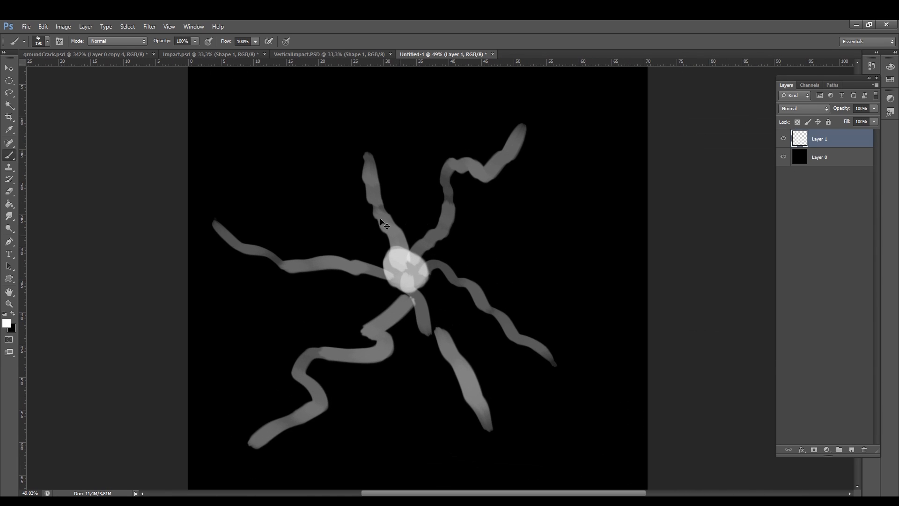
Reduce the brush size and paint brighter, jagged strokes over the central blob and the bases of the surrounding branches
{"action": "right_click_drag", "start_coordinate": [421, 251], "coordinate": [401, 251], "text": "alt"}
{"action": "scroll", "coordinate": [401, 251], "scroll_direction": "up", "scroll_amount": 3, "text": "alt"}
{"action": "mouse_move", "coordinate": [300, 246]}
{"action": "left_mouse_down"}
{"action": "mouse_move", "coordinate": [319, 160]}
{"action": "mouse_move", "coordinate": [398, 323]}
{"action": "left_mouse_up"}
{"action": "left_click_drag", "start_coordinate": [422, 197], "coordinate": [457, 227]}
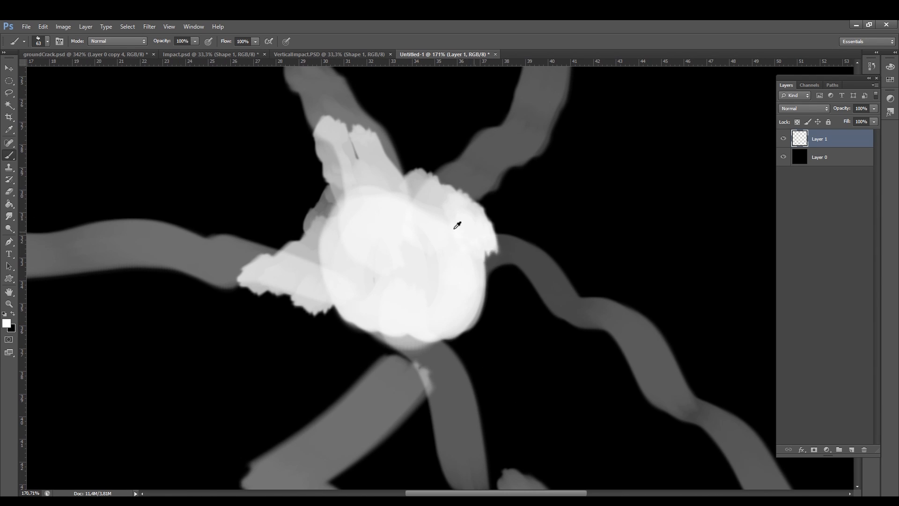
{"action": "left_click_drag", "start_coordinate": [440, 281], "coordinate": [473, 440]}
{"action": "left_click_drag", "start_coordinate": [413, 363], "coordinate": [433, 153]}
{"action": "left_click_drag", "start_coordinate": [370, 211], "coordinate": [243, 356]}
{"action": "left_click_drag", "start_coordinate": [393, 185], "coordinate": [444, 129]}
{"action": "mouse_move", "coordinate": [234, 356]}
{"action": "left_mouse_down"}
{"action": "mouse_move", "coordinate": [185, 328]}
{"action": "mouse_move", "coordinate": [357, 207]}
{"action": "left_mouse_up"}
Paint over the lower-left branch with a forked end and thin its edges with the Eraser
{"action": "scroll", "coordinate": [357, 207], "scroll_direction": "down", "scroll_amount": 4, "text": "alt"}
{"action": "mouse_move", "coordinate": [319, 231]}
{"action": "left_mouse_down"}
{"action": "mouse_move", "coordinate": [251, 351]}
{"action": "mouse_move", "coordinate": [186, 358]}
{"action": "left_mouse_up"}
{"action": "key", "text": "e"}
{"action": "mouse_move", "coordinate": [215, 408]}
{"action": "left_mouse_down"}
{"action": "mouse_move", "coordinate": [181, 401]}
{"action": "mouse_move", "coordinate": [291, 321]}
{"action": "mouse_move", "coordinate": [335, 255]}
{"action": "mouse_move", "coordinate": [311, 291]}
{"action": "left_mouse_up"}
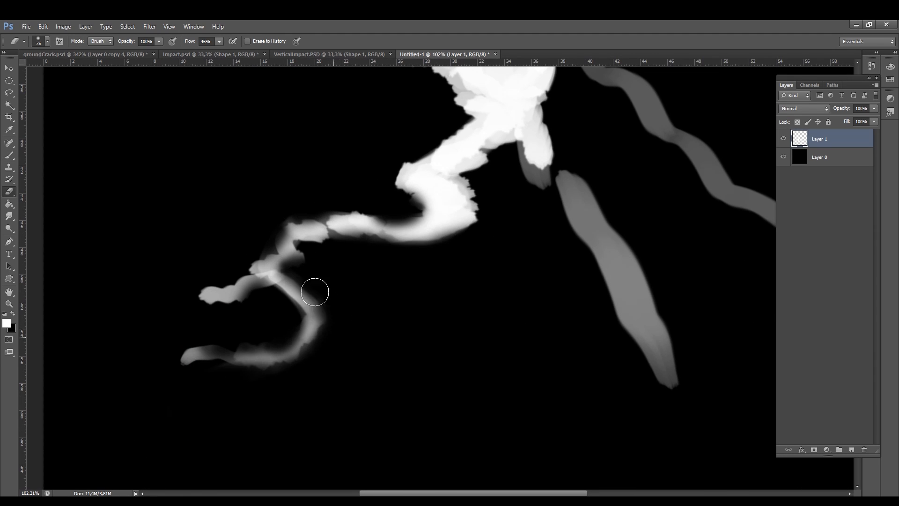
Refine the forked end of the lower-left branch by alternating Brush strokes with Eraser trimming
{"action": "scroll", "coordinate": [310, 291], "scroll_direction": "down", "scroll_amount": 3, "text": "alt"}
{"action": "scroll", "coordinate": [229, 229], "scroll_direction": "up", "scroll_amount": 4, "text": "alt"}
{"action": "key", "text": "b"}
{"action": "mouse_move", "coordinate": [161, 235]}
{"action": "left_mouse_down"}
{"action": "mouse_move", "coordinate": [292, 275]}
{"action": "mouse_move", "coordinate": [178, 300]}
{"action": "left_mouse_up"}
{"action": "key", "text": "e"}
{"action": "left_click_drag", "start_coordinate": [299, 295], "coordinate": [211, 255]}
{"action": "key", "text": "b"}
{"action": "left_click_drag", "start_coordinate": [150, 227], "coordinate": [286, 252]}
Paint thin offshoots branching from the crack's tips with the Brush tool
{"action": "mouse_move", "coordinate": [440, 340]}
{"action": "left_mouse_down", "text": "ctrl"}
{"action": "mouse_move", "coordinate": [371, 340]}
{"action": "mouse_move", "coordinate": [398, 340]}
{"action": "left_mouse_up", "text": "ctrl"}
{"action": "left_click_drag", "start_coordinate": [445, 306], "coordinate": [299, 343]}
{"action": "mouse_move", "coordinate": [421, 313]}
{"action": "left_mouse_down"}
{"action": "mouse_move", "coordinate": [473, 369]}
{"action": "mouse_move", "coordinate": [433, 401]}
{"action": "left_mouse_up"}
{"action": "left_click_drag", "start_coordinate": [464, 360], "coordinate": [499, 377]}
{"action": "mouse_move", "coordinate": [447, 220]}
{"action": "left_mouse_down"}
{"action": "mouse_move", "coordinate": [379, 194]}
{"action": "mouse_move", "coordinate": [271, 227]}
{"action": "left_mouse_up"}
{"action": "mouse_move", "coordinate": [279, 251]}
{"action": "left_mouse_down"}
{"action": "mouse_move", "coordinate": [368, 195]}
{"action": "mouse_move", "coordinate": [333, 172]}
{"action": "left_mouse_up"}
{"action": "left_click_drag", "start_coordinate": [323, 204], "coordinate": [250, 153]}
{"action": "left_click_drag", "start_coordinate": [266, 171], "coordinate": [438, 215]}
Pull the tip of the thin upper offshoot outward with the Smudge tool at a 14 px brush size
{"action": "left_click_drag", "start_coordinate": [349, 257], "coordinate": [444, 257], "text": "ctrl"}
{"action": "key", "text": "e"}
{"action": "right_click_drag", "start_coordinate": [393, 247], "coordinate": [383, 248], "text": "alt"}
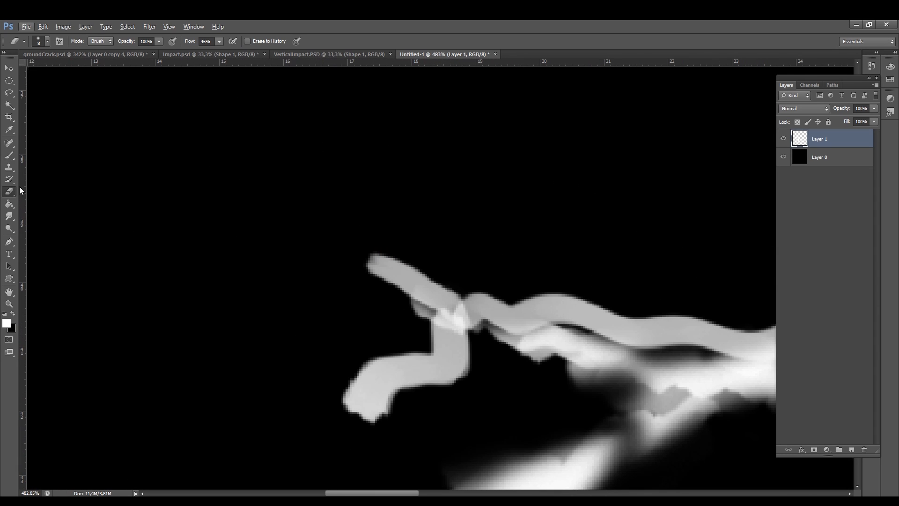
{"action": "left_click", "coordinate": [13, 220]}
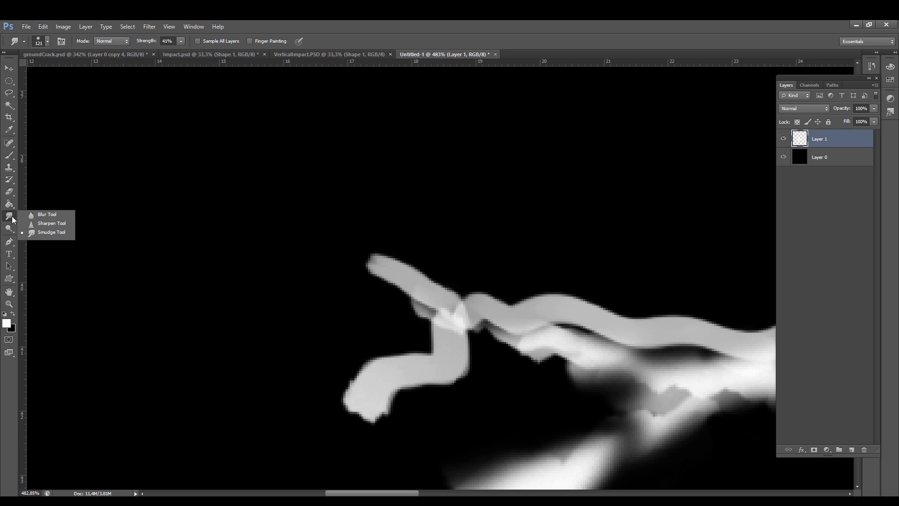
{"action": "left_click", "coordinate": [45, 232]}
{"action": "right_click_drag", "start_coordinate": [426, 213], "coordinate": [318, 234], "text": "alt"}
{"action": "left_click_drag", "start_coordinate": [375, 258], "coordinate": [344, 246]}
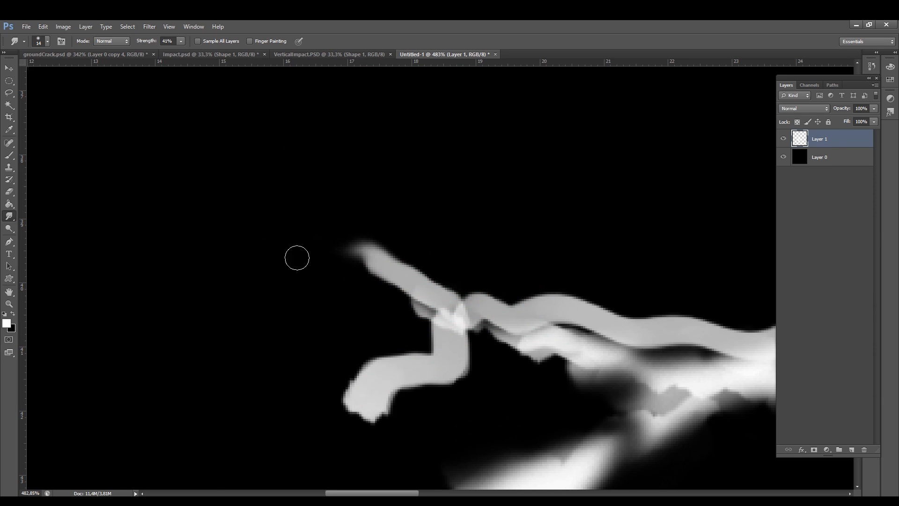
Smudge the offshoot tips and branch edges outward into soft, pointed spikes
{"action": "left_click_drag", "start_coordinate": [351, 337], "coordinate": [298, 195]}
{"action": "left_click_drag", "start_coordinate": [394, 178], "coordinate": [342, 145]}
{"action": "left_click_drag", "start_coordinate": [458, 181], "coordinate": [538, 206]}
{"action": "left_click_drag", "start_coordinate": [463, 361], "coordinate": [389, 388]}
{"action": "mouse_move", "coordinate": [749, 252]}
{"action": "left_mouse_down"}
{"action": "mouse_move", "coordinate": [437, 213]}
{"action": "mouse_move", "coordinate": [379, 122]}
{"action": "left_mouse_up"}
{"action": "left_click_drag", "start_coordinate": [440, 220], "coordinate": [394, 262]}
{"action": "left_click_drag", "start_coordinate": [482, 187], "coordinate": [398, 105]}
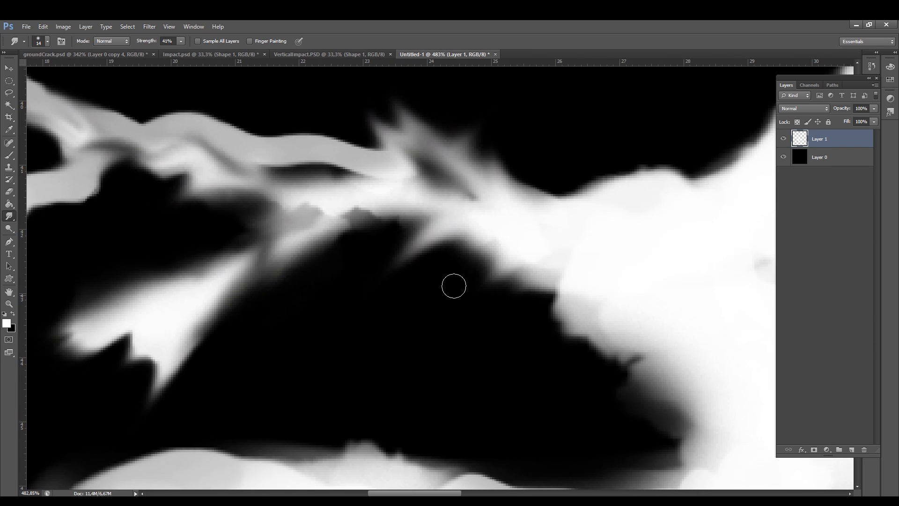
Enlarge the Smudge brush and pull more jagged detail out along the lower-left branches
{"action": "scroll", "coordinate": [523, 115], "scroll_direction": "down", "scroll_amount": 3, "text": "alt"}
{"action": "right_click_drag", "start_coordinate": [394, 120], "coordinate": [407, 119], "text": "alt"}
{"action": "left_click_drag", "start_coordinate": [354, 347], "coordinate": [345, 236]}
{"action": "left_click_drag", "start_coordinate": [335, 234], "coordinate": [384, 299]}
{"action": "mouse_move", "coordinate": [407, 344]}
{"action": "left_mouse_down"}
{"action": "mouse_move", "coordinate": [445, 384]}
{"action": "mouse_move", "coordinate": [533, 418]}
{"action": "left_mouse_up"}
{"action": "mouse_move", "coordinate": [416, 393]}
{"action": "left_mouse_down"}
{"action": "mouse_move", "coordinate": [447, 424]}
{"action": "mouse_move", "coordinate": [388, 449]}
{"action": "left_mouse_up"}
{"action": "left_click_drag", "start_coordinate": [384, 346], "coordinate": [286, 402]}
{"action": "mouse_move", "coordinate": [262, 374]}
{"action": "left_mouse_down"}
{"action": "mouse_move", "coordinate": [191, 381]}
{"action": "mouse_move", "coordinate": [356, 300]}
{"action": "left_mouse_up"}
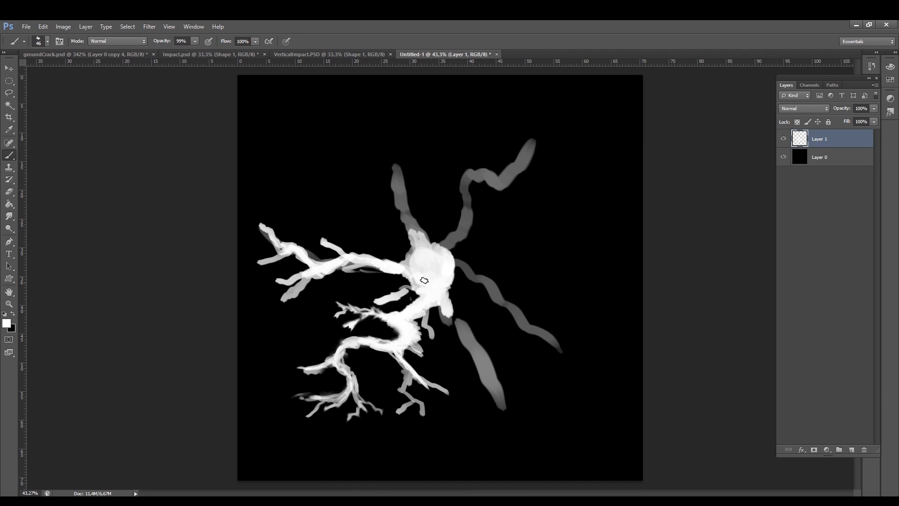
Paint a bright, forked branch over the grey lower-right stroke with the Brush tool
{"action": "scroll", "coordinate": [445, 429], "scroll_direction": "up", "scroll_amount": 5, "text": "alt"}
{"action": "left_click_drag", "start_coordinate": [181, 231], "coordinate": [84, 275]}
{"action": "scroll", "coordinate": [418, 363], "scroll_direction": "down", "scroll_amount": 3, "text": "alt"}
{"action": "key", "text": "r"}
{"action": "scroll", "coordinate": [300, 374], "scroll_direction": "up", "scroll_amount": 2, "text": "alt"}
{"action": "key", "text": "b"}
{"action": "left_click_drag", "start_coordinate": [492, 164], "coordinate": [589, 346]}
Reduce the brush to 19 px and paint thin offshoots on the lower branches
{"action": "right_click_drag", "start_coordinate": [515, 192], "coordinate": [513, 189], "text": "alt"}
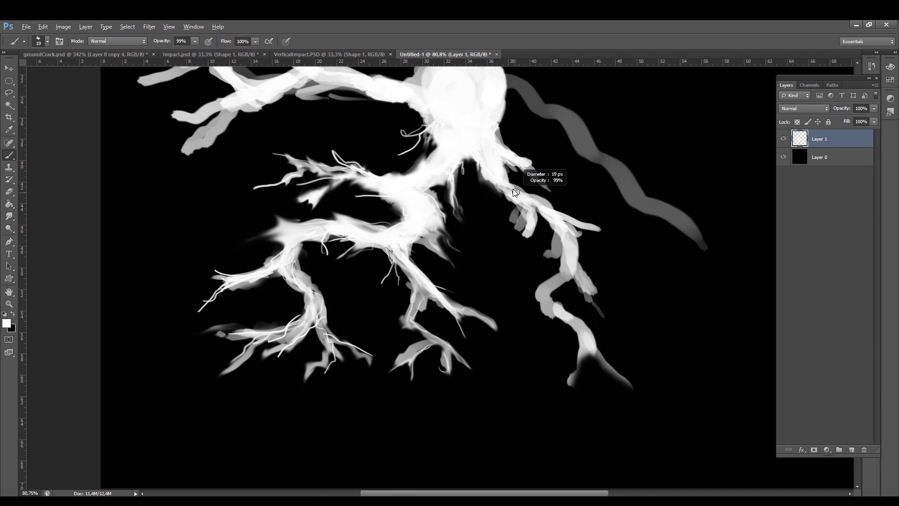
{"action": "left_click_drag", "start_coordinate": [562, 246], "coordinate": [622, 389]}
{"action": "scroll", "coordinate": [499, 218], "scroll_direction": "down", "scroll_amount": 5, "text": "alt"}
{"action": "scroll", "coordinate": [460, 134], "scroll_direction": "up", "scroll_amount": 5, "text": "alt"}
{"action": "left_click_drag", "start_coordinate": [319, 292], "coordinate": [234, 356]}
{"action": "scroll", "coordinate": [392, 273], "scroll_direction": "down", "scroll_amount": 5, "text": "alt"}
Outline the finished branches and centre with the Lasso and copy them to a new layer
{"action": "key", "text": "e"}
{"action": "key", "text": "l"}
{"action": "left_click_drag", "start_coordinate": [337, 224], "coordinate": [417, 259]}
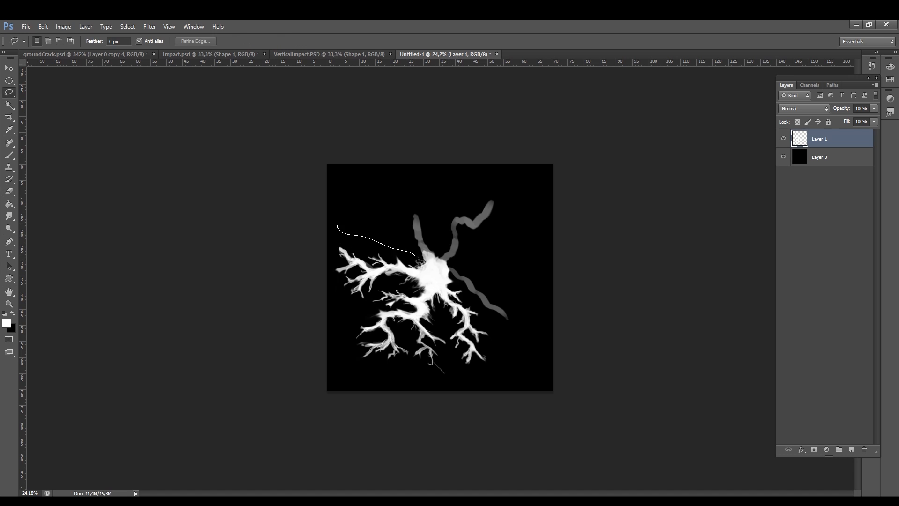
{"action": "left_click_drag", "start_coordinate": [363, 224], "coordinate": [338, 219]}
{"action": "key", "text": "ctrl+j"}
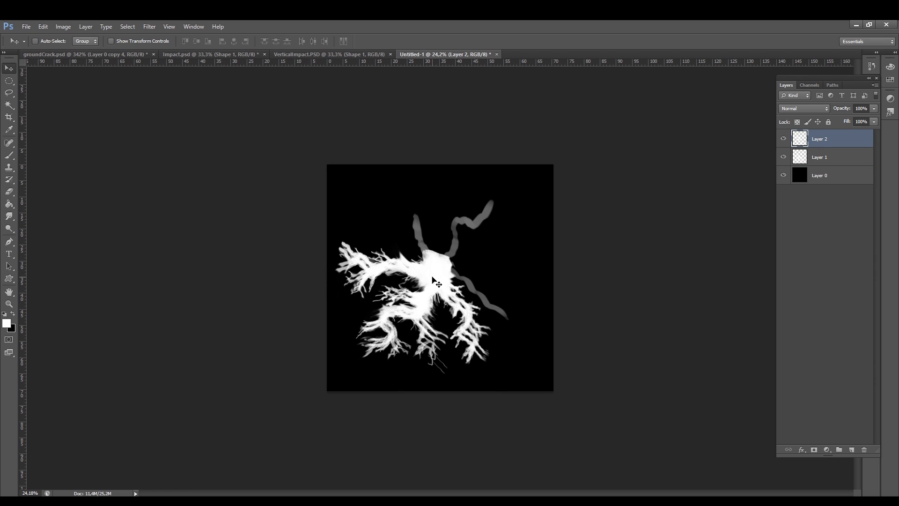
Rotate, narrow and reposition the copied branches so they fill the upper and right side of the crack
{"action": "key", "text": "ctrl+t"}
{"action": "left_click_drag", "start_coordinate": [514, 398], "coordinate": [384, 173], "text": "shift"}
{"action": "left_click_drag", "start_coordinate": [397, 321], "coordinate": [451, 262]}
{"action": "left_click_drag", "start_coordinate": [428, 123], "coordinate": [399, 137]}
{"action": "left_click_drag", "start_coordinate": [549, 266], "coordinate": [521, 257], "text": "alt"}
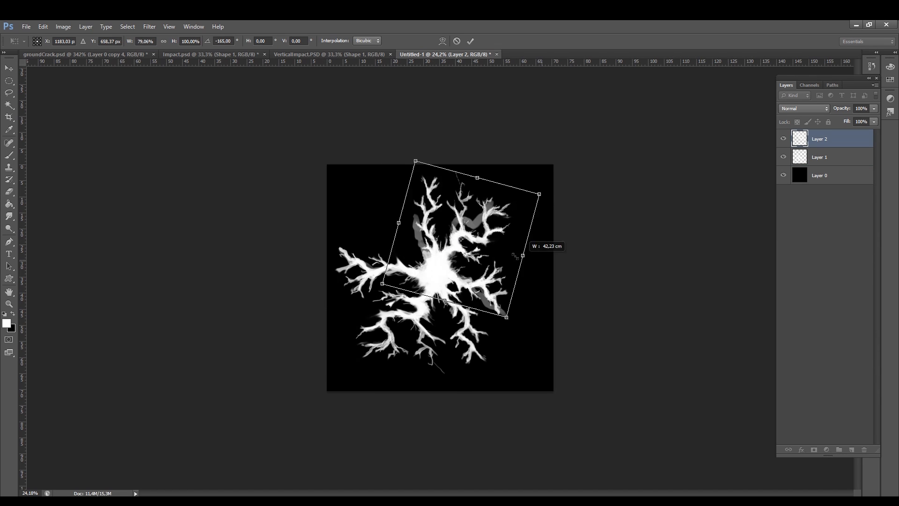
{"action": "left_click_drag", "start_coordinate": [356, 154], "coordinate": [332, 265]}
{"action": "left_click_drag", "start_coordinate": [461, 276], "coordinate": [450, 266]}
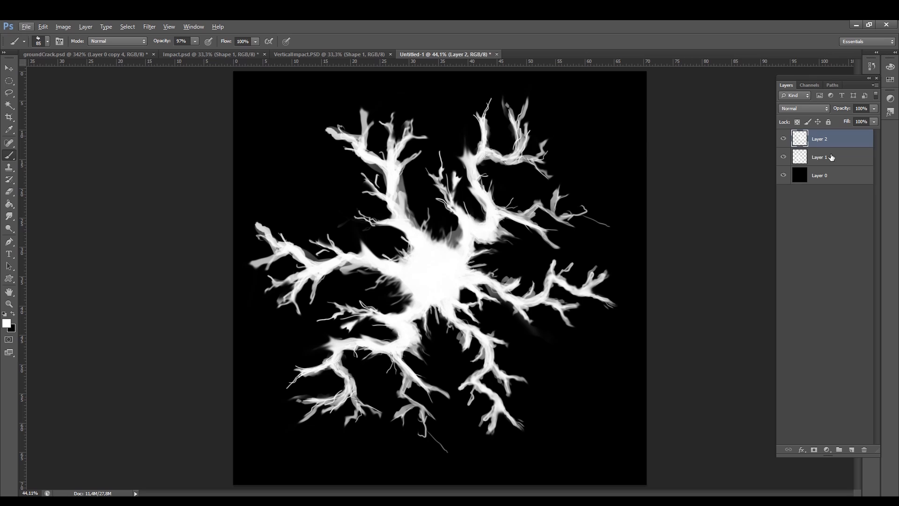
Group Layer 1 and Layer 2 as a hidden backup and merge a duplicate of the group into one layer
{"action": "left_click", "coordinate": [830, 157], "text": "shift"}
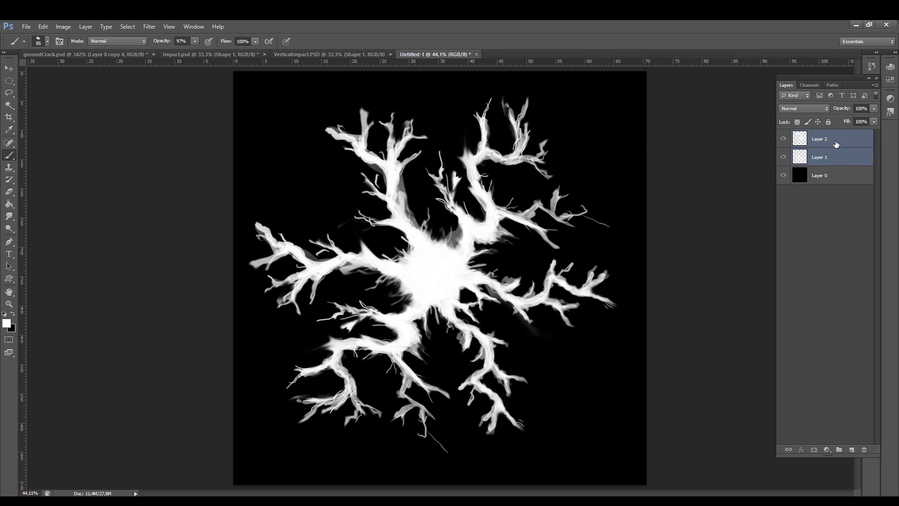
{"action": "key", "text": "ctrl+g"}
{"action": "right_click", "coordinate": [820, 133]}
{"action": "left_click", "coordinate": [800, 155]}
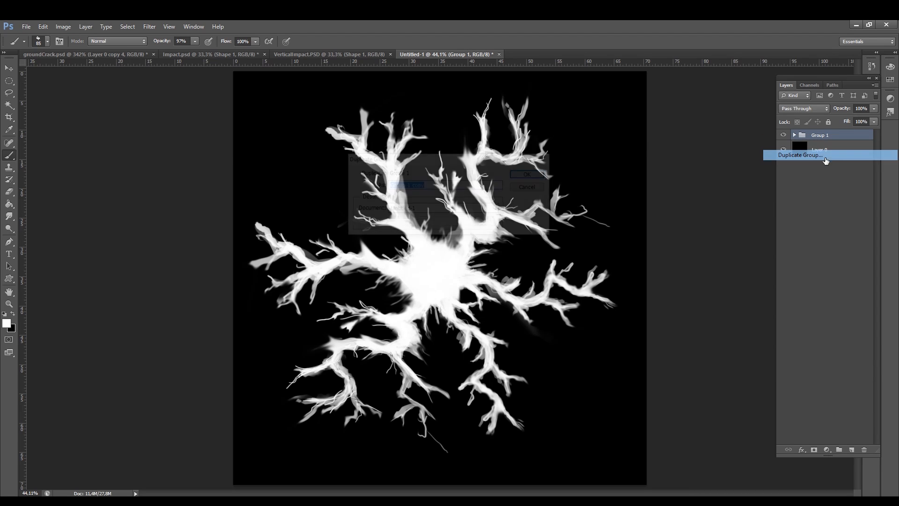
{"action": "left_click", "coordinate": [534, 174]}
{"action": "key", "text": "ctrl+e"}
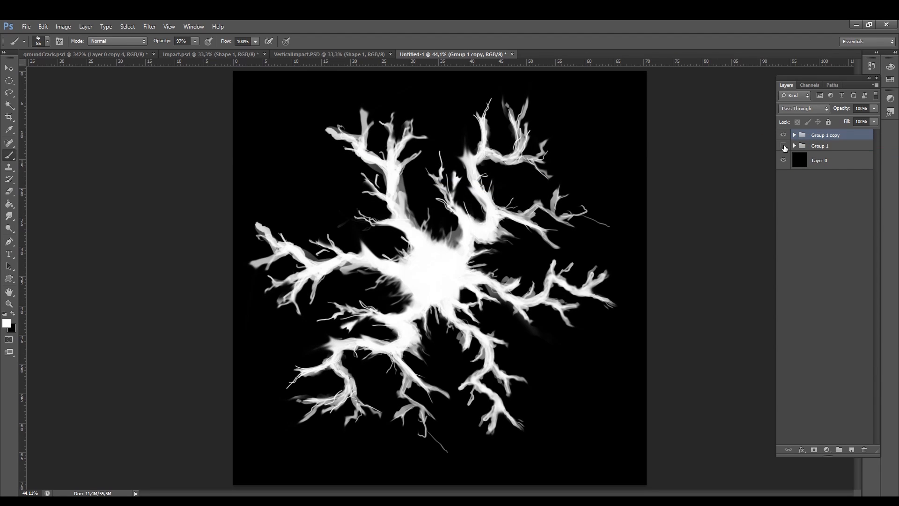
{"action": "left_click", "coordinate": [785, 139]}
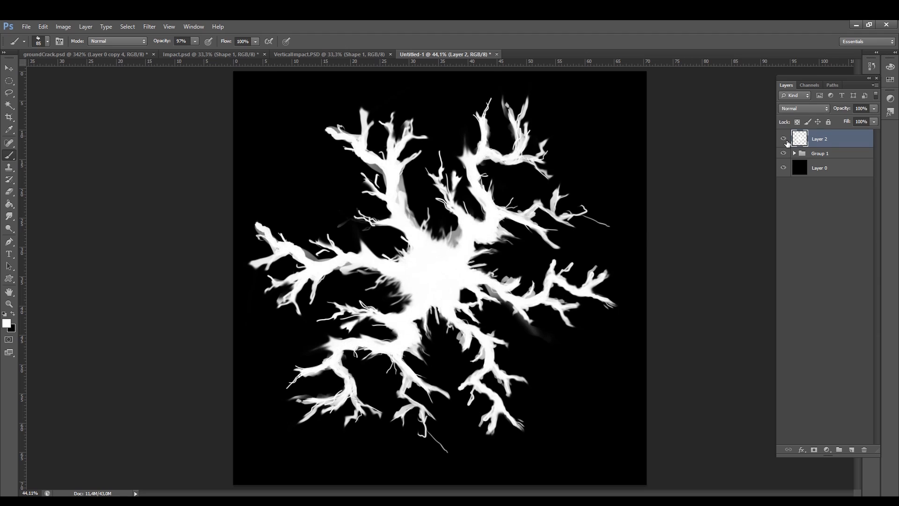
Add a white Outer Glow to the merged crack layer and increase the glow's size
{"action": "double_click", "coordinate": [841, 140]}
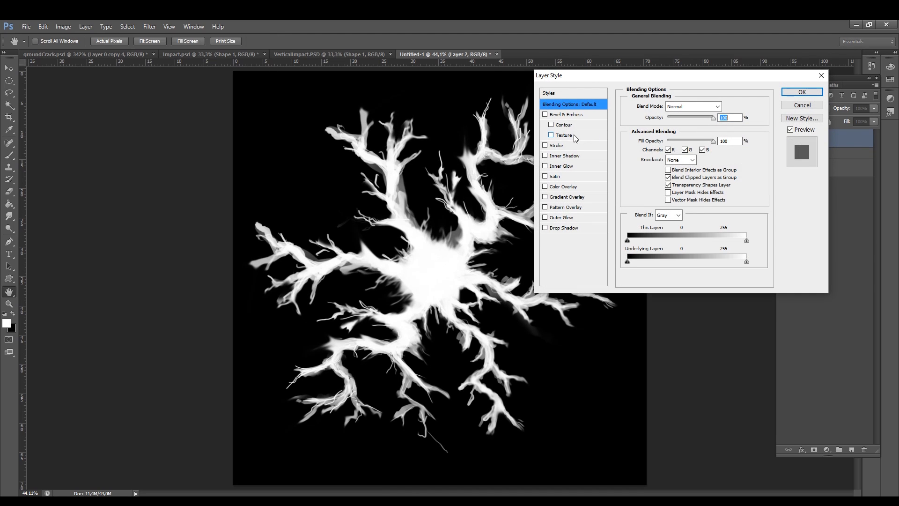
{"action": "left_click", "coordinate": [552, 219]}
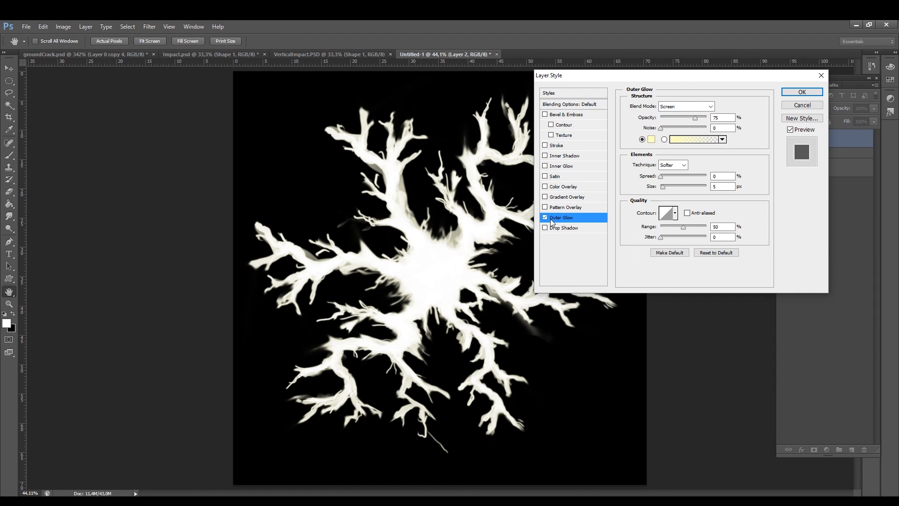
{"action": "left_click", "coordinate": [652, 139]}
{"action": "left_click", "coordinate": [567, 79]}
{"action": "left_click", "coordinate": [772, 79]}
{"action": "left_click_drag", "start_coordinate": [662, 186], "coordinate": [667, 186]}
{"action": "left_click", "coordinate": [661, 176]}
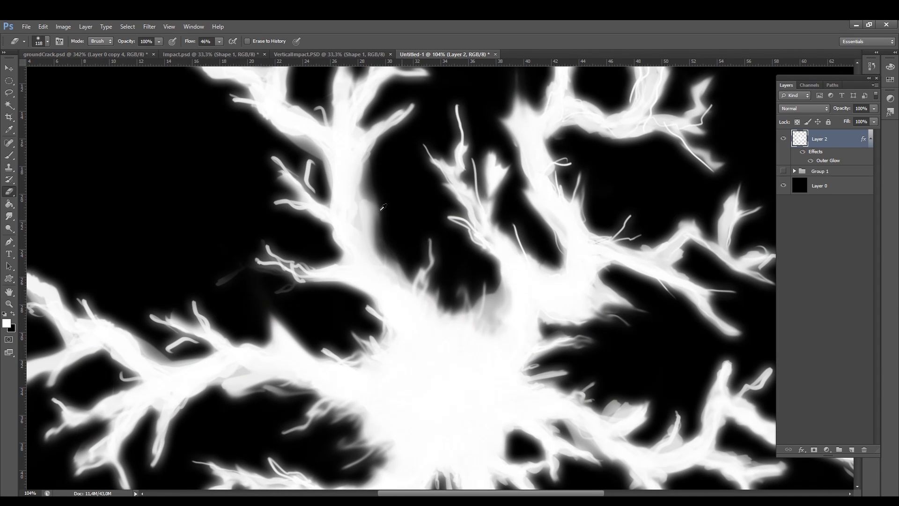
Paint extra Brush strokes along the upper branch edges and around the crack's centre
{"action": "key", "text": "b"}
{"action": "left_click_drag", "start_coordinate": [380, 210], "coordinate": [406, 191]}
{"action": "left_click_drag", "start_coordinate": [374, 234], "coordinate": [391, 183]}
{"action": "scroll", "coordinate": [403, 292], "scroll_direction": "down", "scroll_amount": 6, "text": "alt"}
{"action": "left_click_drag", "start_coordinate": [496, 383], "coordinate": [412, 332]}
{"action": "mouse_move", "coordinate": [423, 368]}
{"action": "left_mouse_down"}
{"action": "mouse_move", "coordinate": [450, 361]}
{"action": "mouse_move", "coordinate": [447, 384]}
{"action": "left_mouse_up"}
{"action": "left_click_drag", "start_coordinate": [480, 351], "coordinate": [447, 335]}
{"action": "scroll", "coordinate": [447, 334], "scroll_direction": "down", "scroll_amount": 5, "text": "alt"}
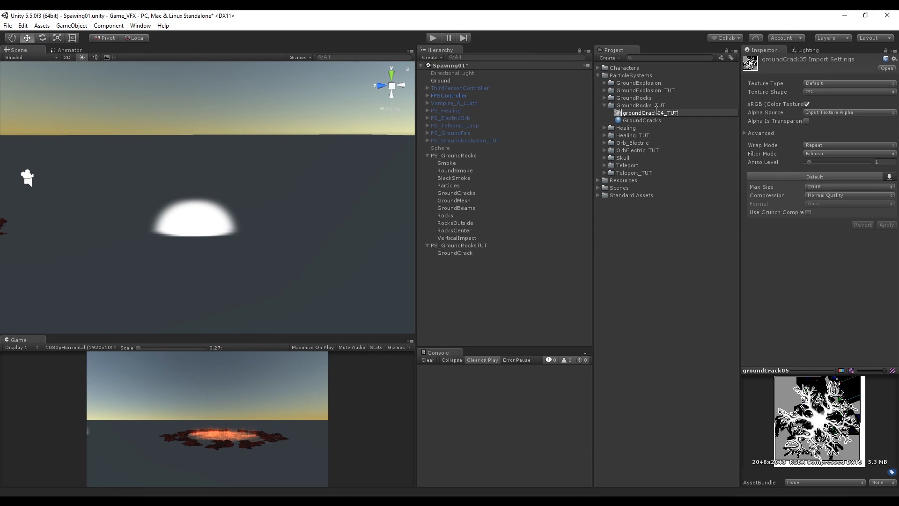
In Unity, name the imported texture groundCrack04_TUT and assign it as the GroundCracks material's Particle Texture
{"action": "key", "text": "Return"}
{"action": "left_click", "coordinate": [641, 120]}
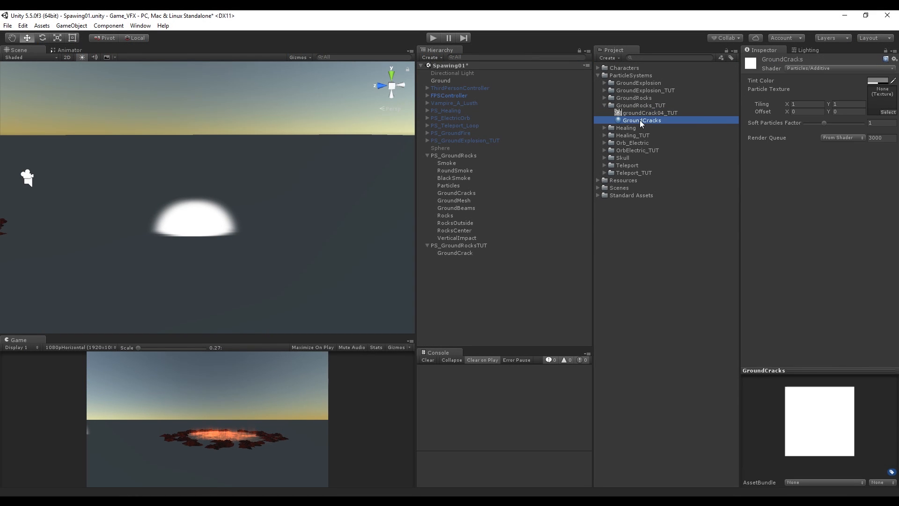
{"action": "left_click_drag", "start_coordinate": [646, 112], "coordinate": [880, 99]}
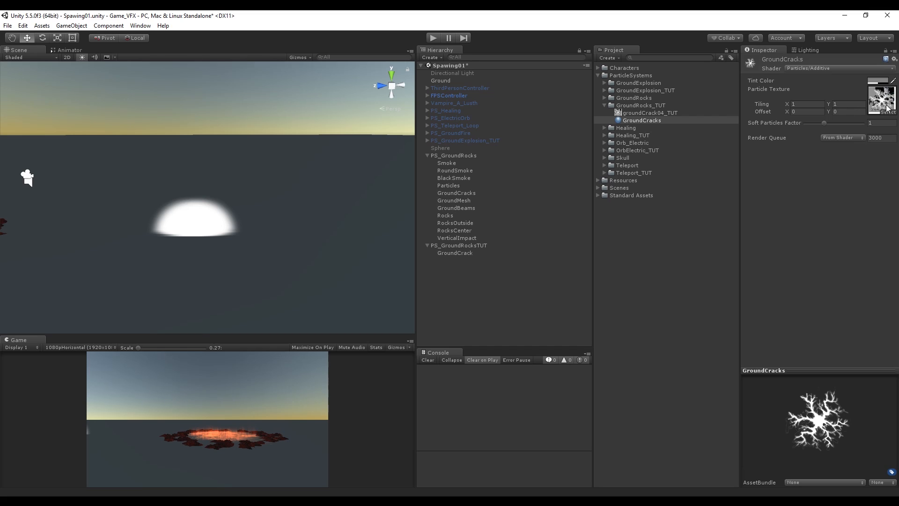
Set the GroundCrack particle system's Max Particles to 1
{"action": "left_click_drag", "start_coordinate": [496, 197], "coordinate": [457, 255]}
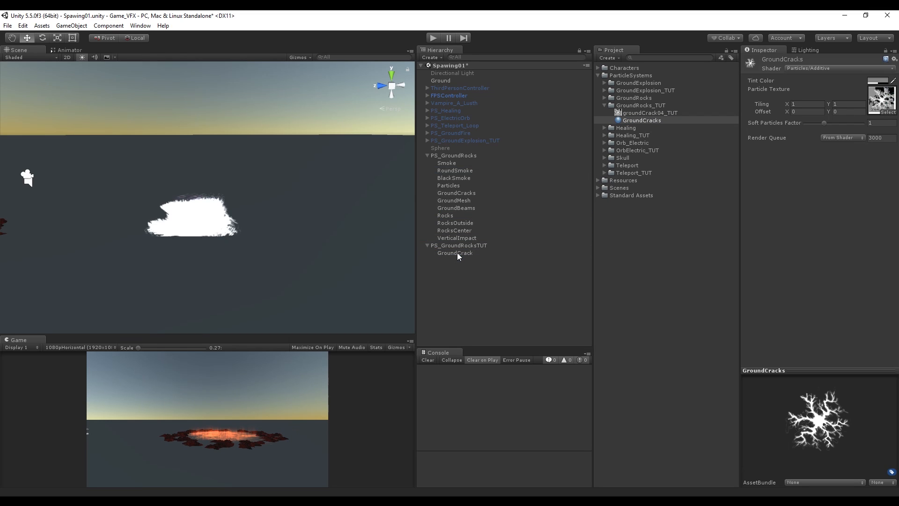
{"action": "left_click", "coordinate": [454, 254]}
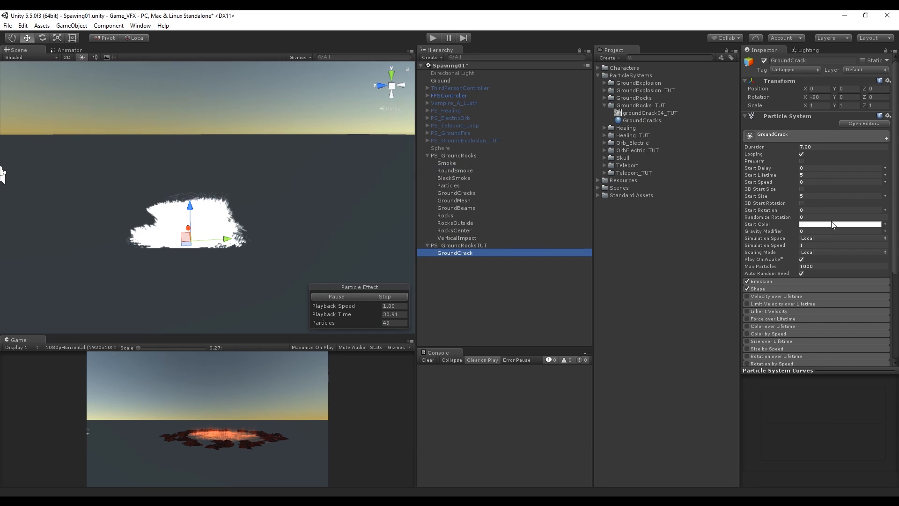
{"action": "left_click", "coordinate": [828, 266]}
{"action": "type", "text": "1"}
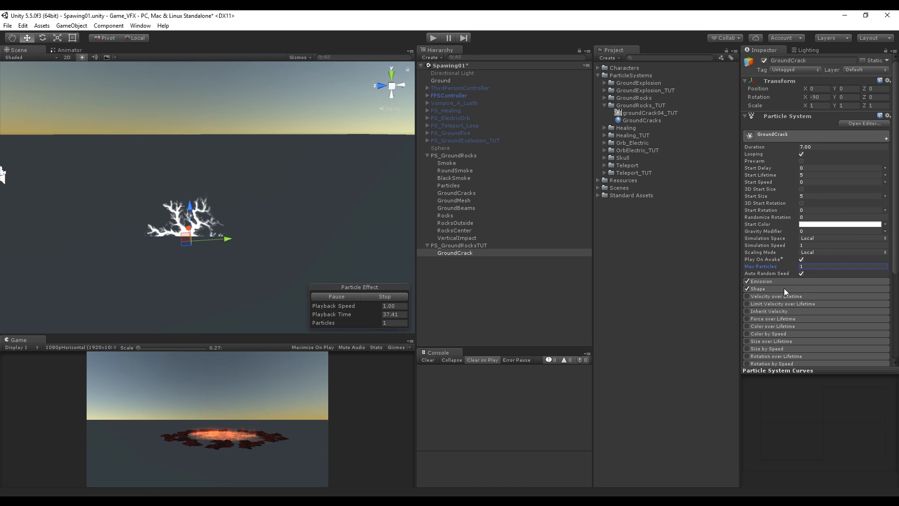
Set the GroundCrack renderer's Render Mode to Horizontal Billboard
{"action": "scroll", "coordinate": [792, 306], "scroll_direction": "down", "scroll_amount": 3}
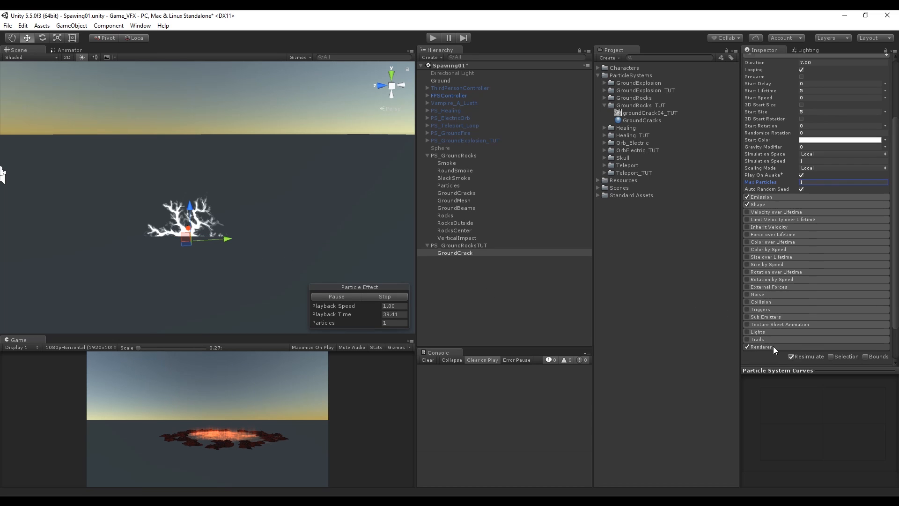
{"action": "left_click", "coordinate": [773, 346]}
{"action": "scroll", "coordinate": [787, 337], "scroll_direction": "down", "scroll_amount": 4}
{"action": "left_click", "coordinate": [870, 242]}
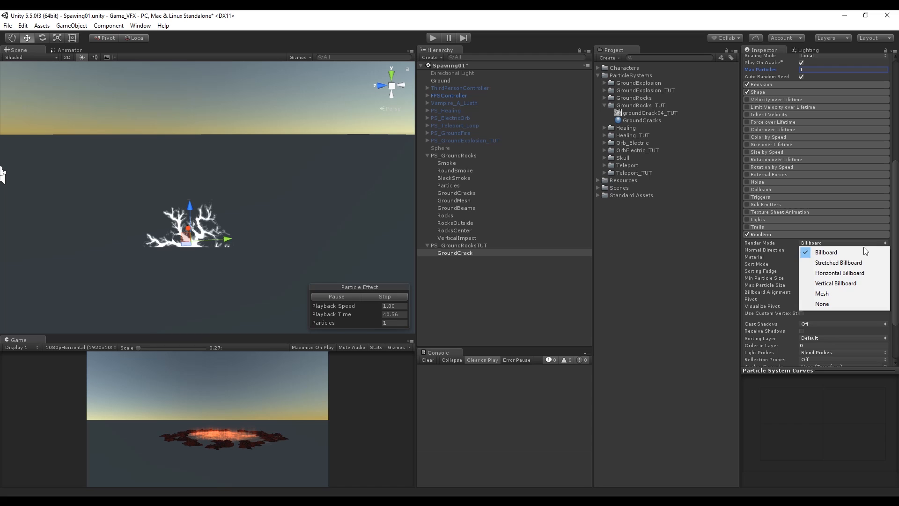
{"action": "left_click", "coordinate": [836, 273]}
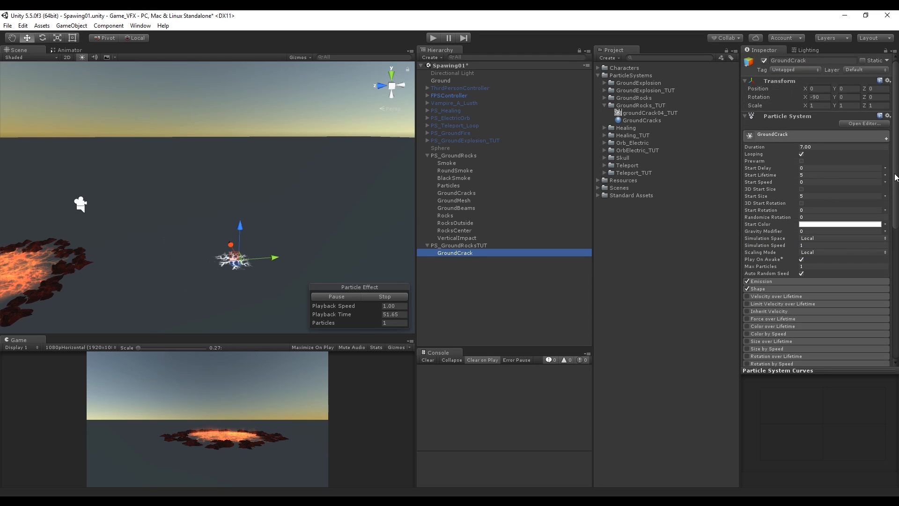
Randomize GroundCrack's Start Lifetime between 3 and 5 and its Start Rotation between 0 and 360
{"action": "left_click", "coordinate": [885, 174]}
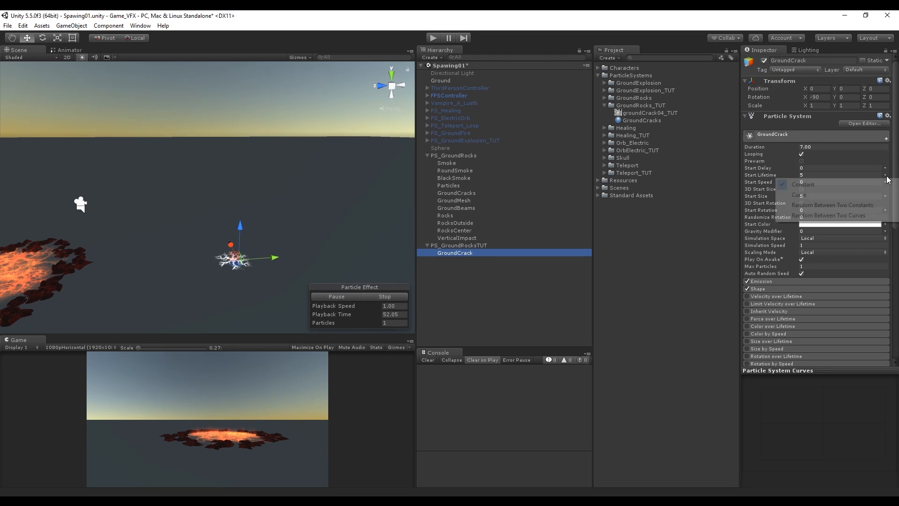
{"action": "left_click", "coordinate": [868, 205]}
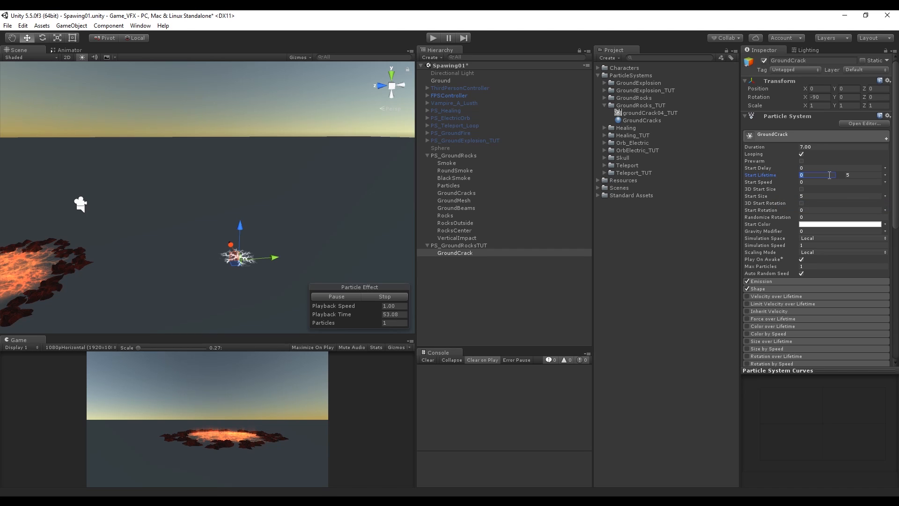
{"action": "left_click", "coordinate": [885, 210]}
{"action": "left_click", "coordinate": [856, 241]}
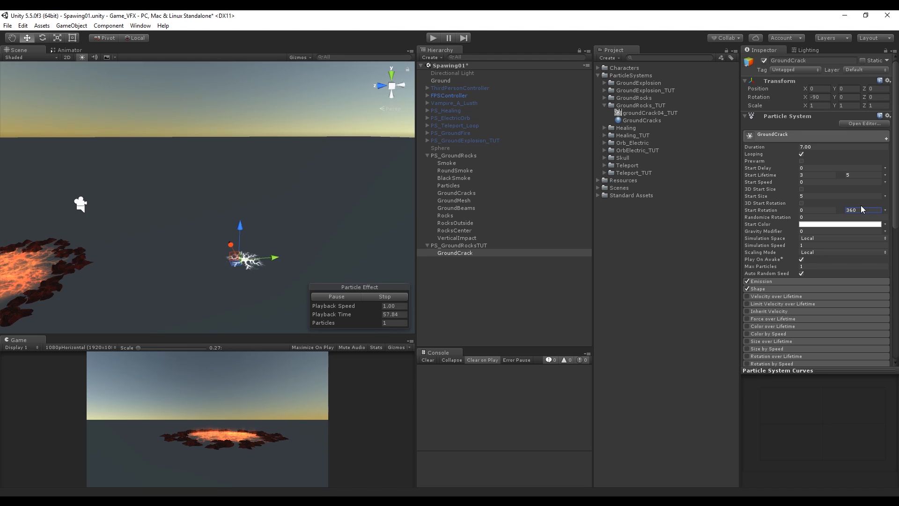
Set GroundCrack's Start Size to a random value between the constants 6 and 10
{"action": "left_click", "coordinate": [885, 196]}
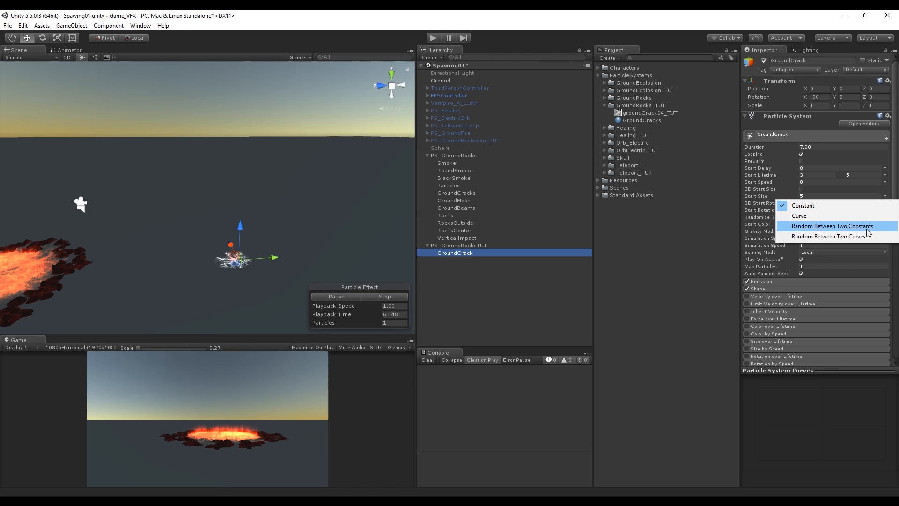
{"action": "left_click", "coordinate": [842, 226]}
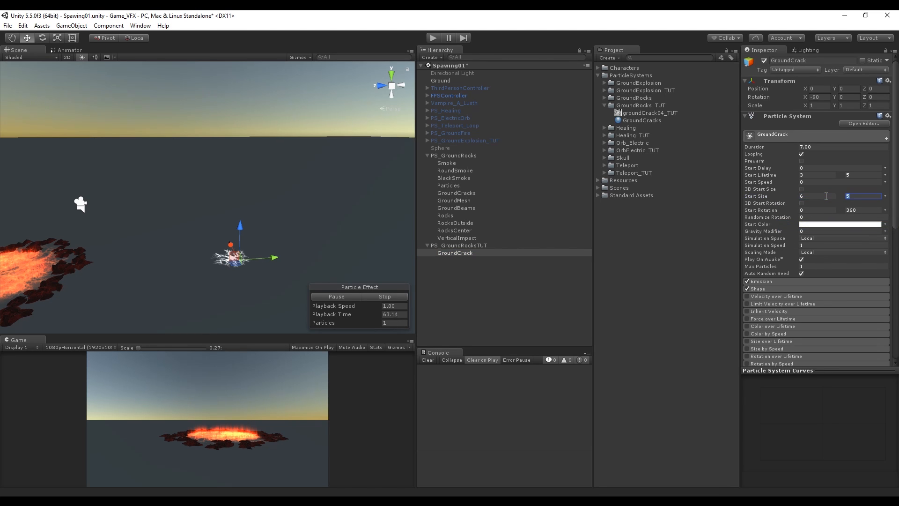
{"action": "type", "text": "10"}
{"action": "scroll", "coordinate": [206, 287], "scroll_direction": "down", "scroll_amount": 5}
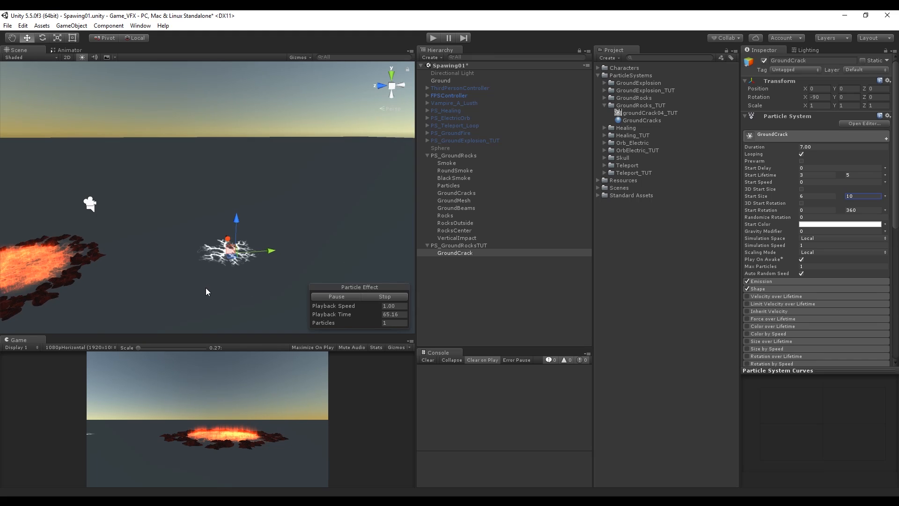
{"action": "scroll", "coordinate": [213, 271], "scroll_direction": "up", "scroll_amount": 4}
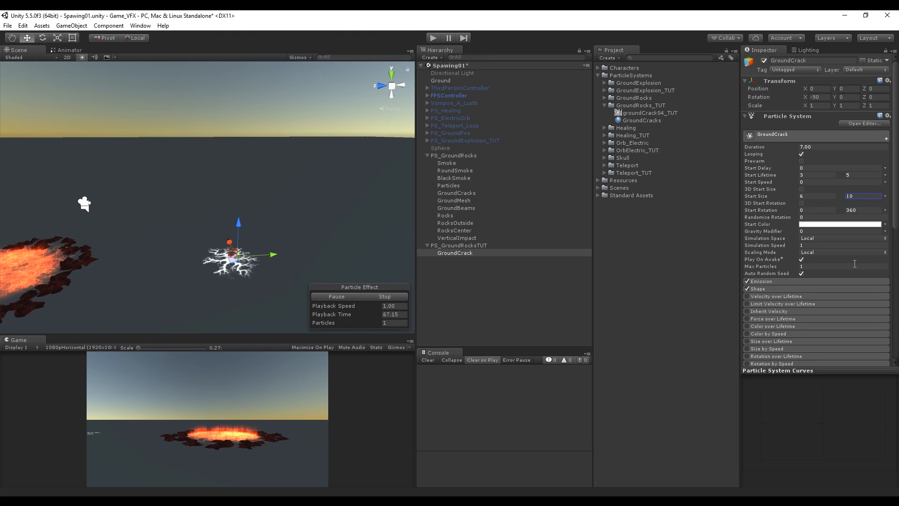
Set GroundCrack's emission Rate over Time to 0 and add two burst entries
{"action": "left_click", "coordinate": [794, 281]}
{"action": "type", "text": "0"}
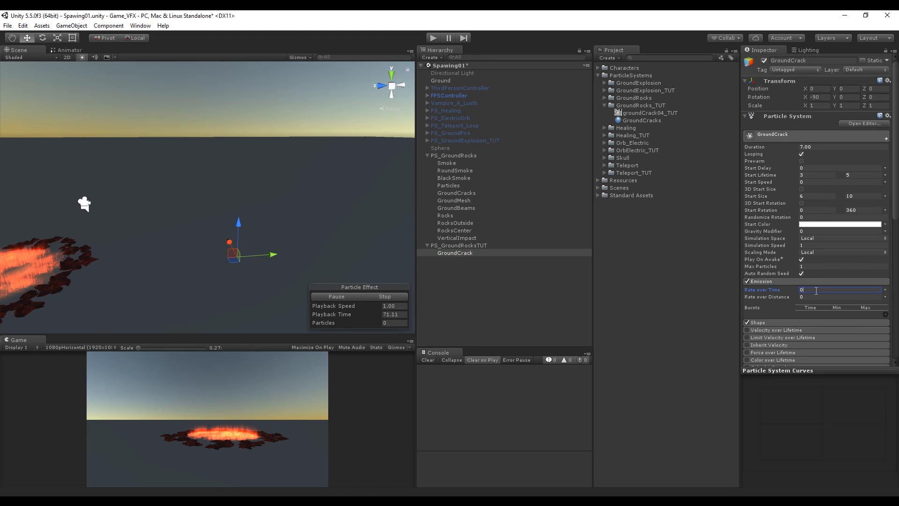
{"action": "left_click", "coordinate": [885, 314]}
{"action": "left_click", "coordinate": [885, 321]}
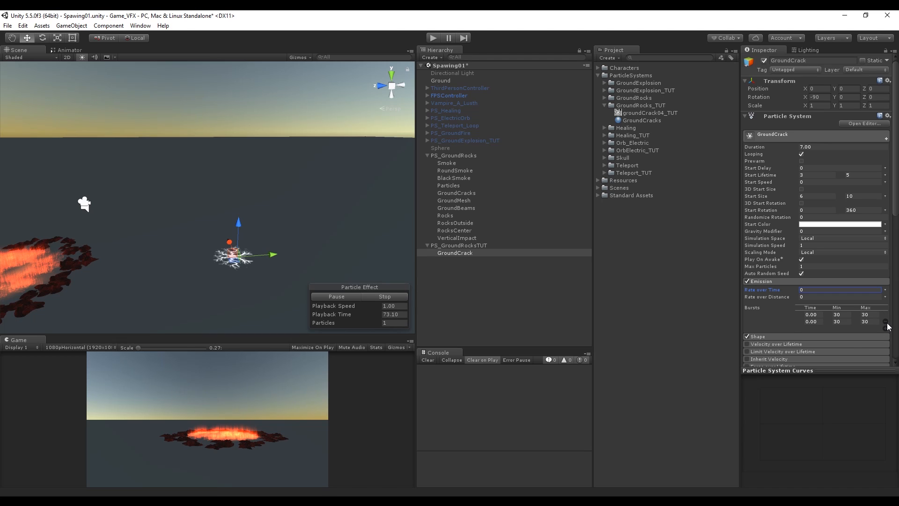
Configure three emission bursts at times 0.00, 0.20 and 0.40 with Min and Max of 5, and set Max Particles to 25
{"action": "left_click", "coordinate": [886, 329]}
{"action": "left_click", "coordinate": [815, 321]}
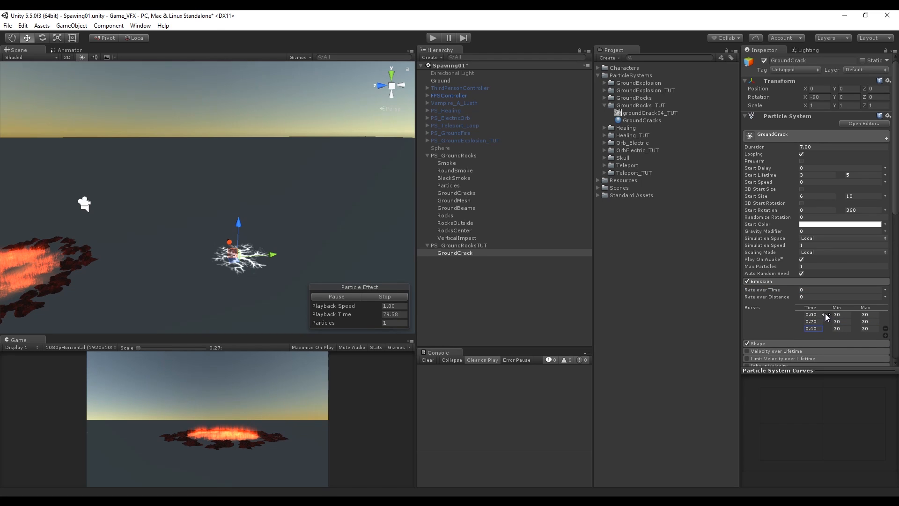
{"action": "type", "text": "5"}
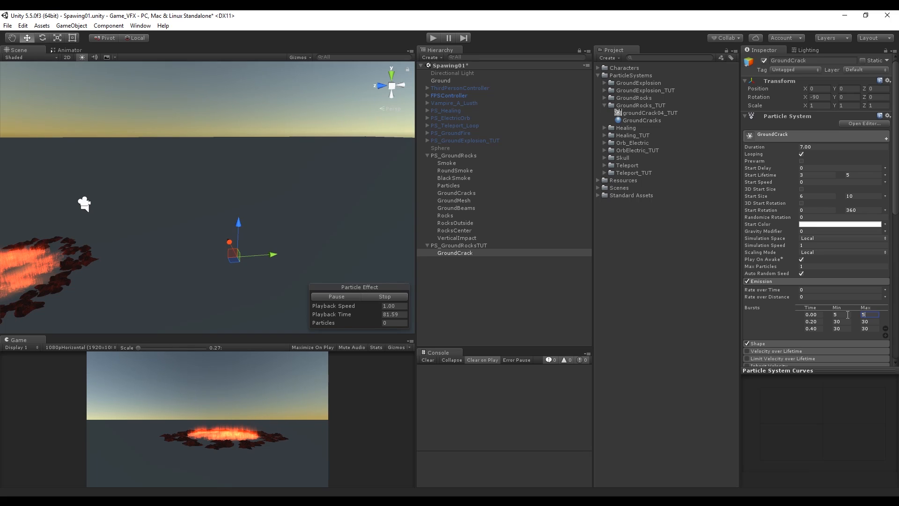
{"action": "type", "text": "5"}
{"action": "left_click", "coordinate": [850, 319]}
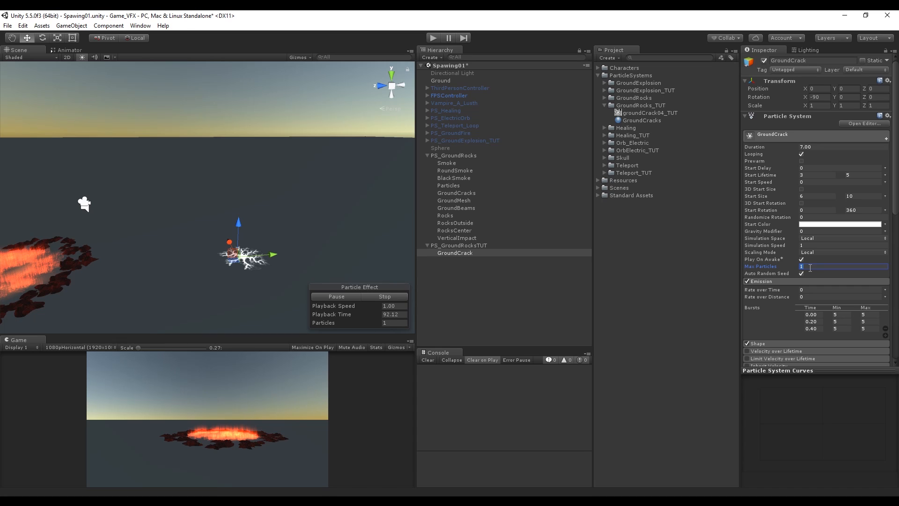
{"action": "type", "text": "25"}
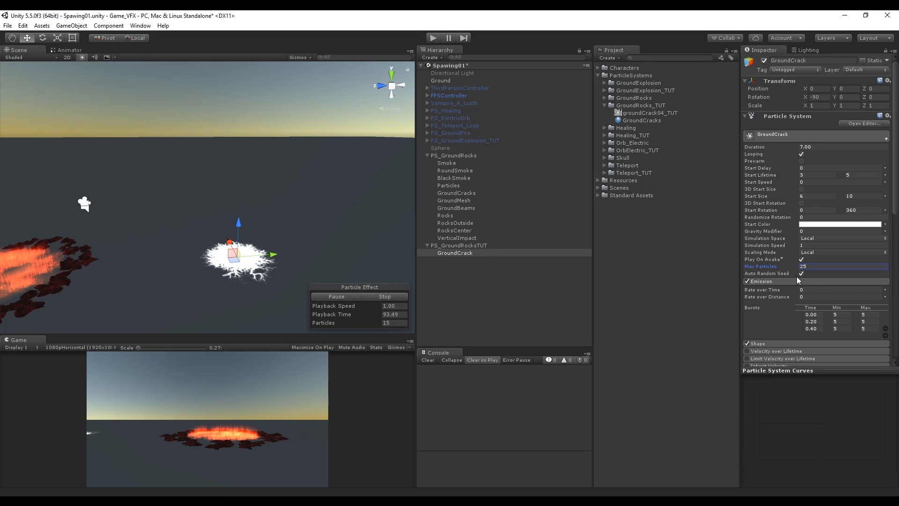
Set the particle system's cone shape to an Angle of 90 and a Radius of 4
{"action": "left_click", "coordinate": [763, 343]}
{"action": "left_click", "coordinate": [780, 281]}
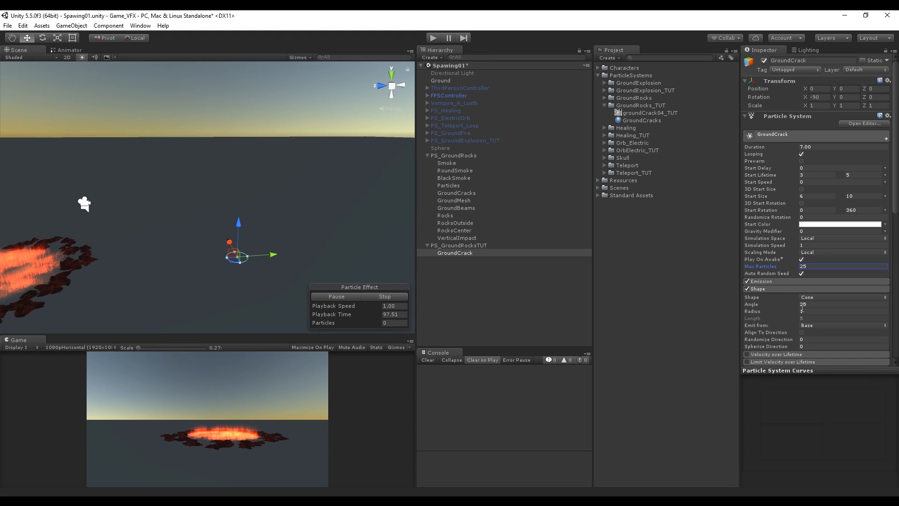
{"action": "left_click_drag", "start_coordinate": [793, 309], "coordinate": [853, 305]}
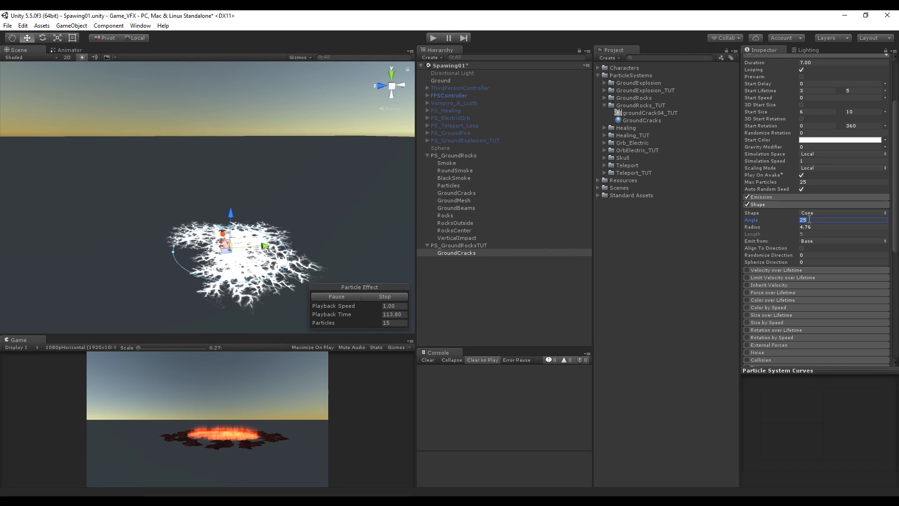
{"action": "left_click", "coordinate": [826, 228]}
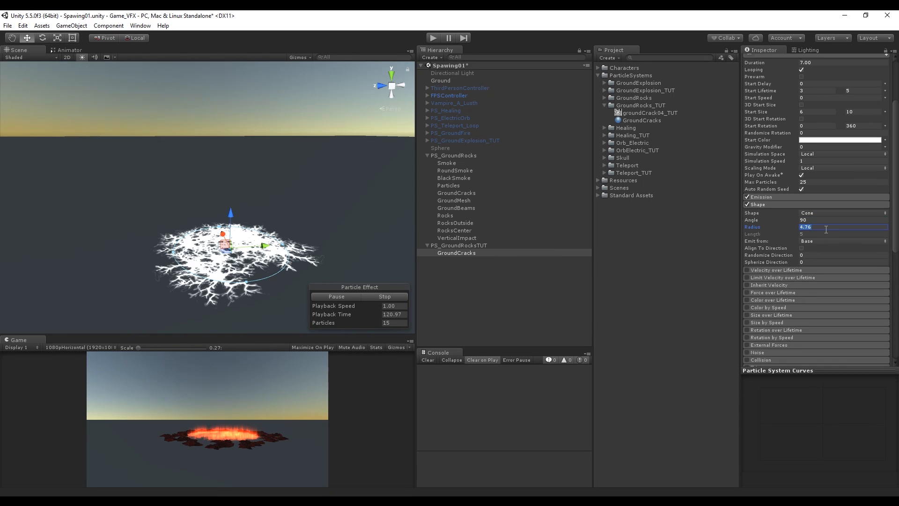
{"action": "type", "text": "4"}
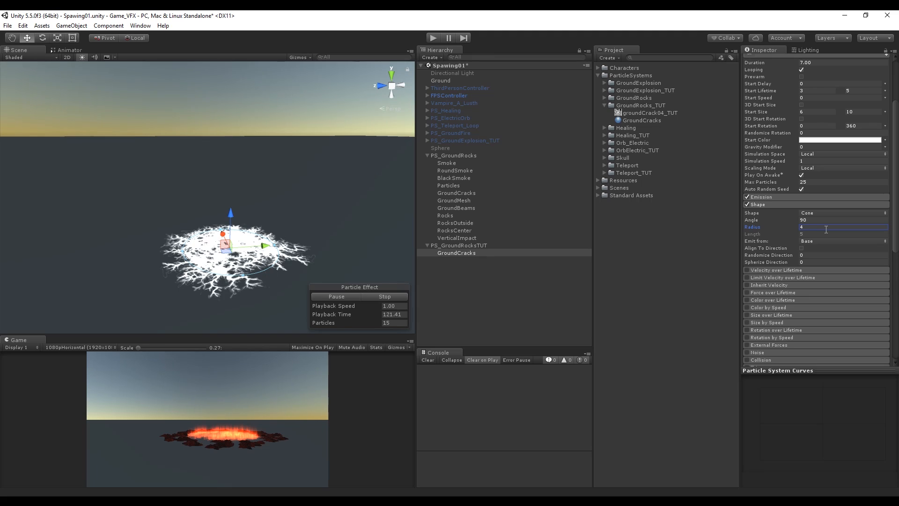
{"action": "left_click", "coordinate": [779, 204]}
Enable Color over Lifetime and apply the yellow-to-orange preset gradient with transparent ends
{"action": "left_click", "coordinate": [758, 241]}
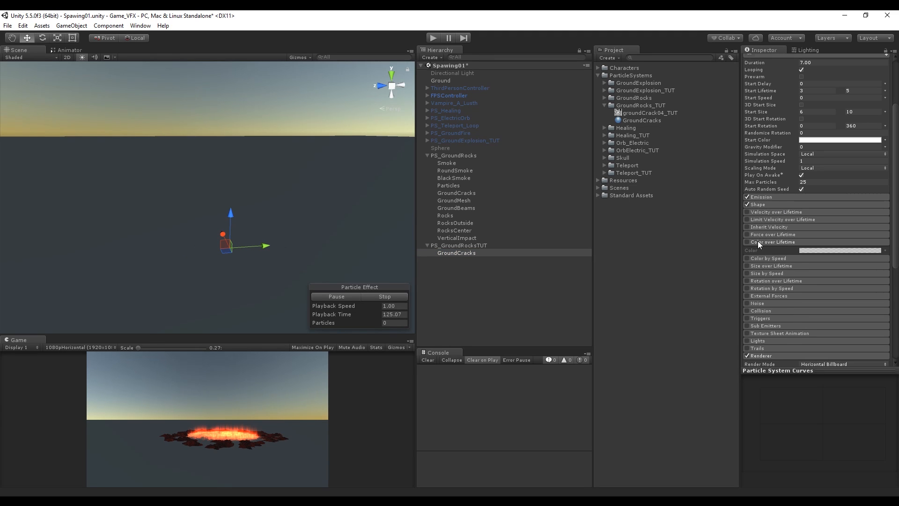
{"action": "left_click", "coordinate": [746, 242]}
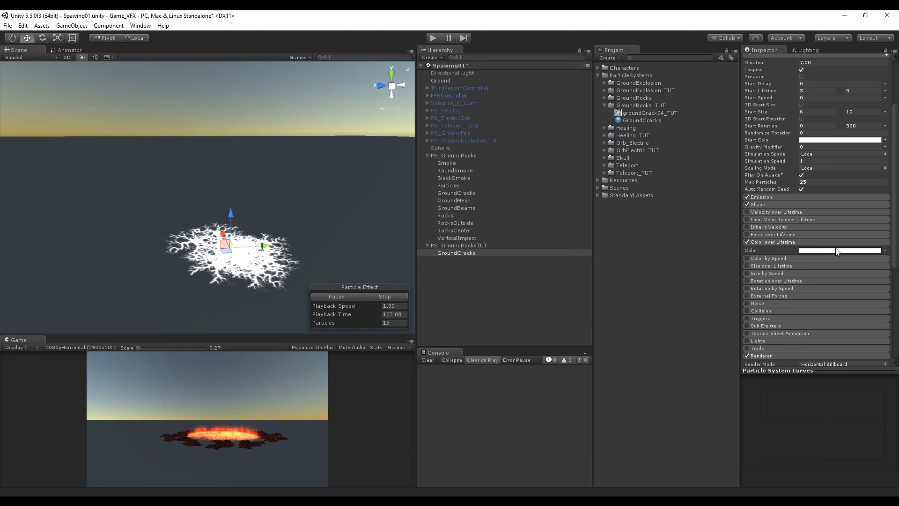
{"action": "left_click", "coordinate": [832, 251]}
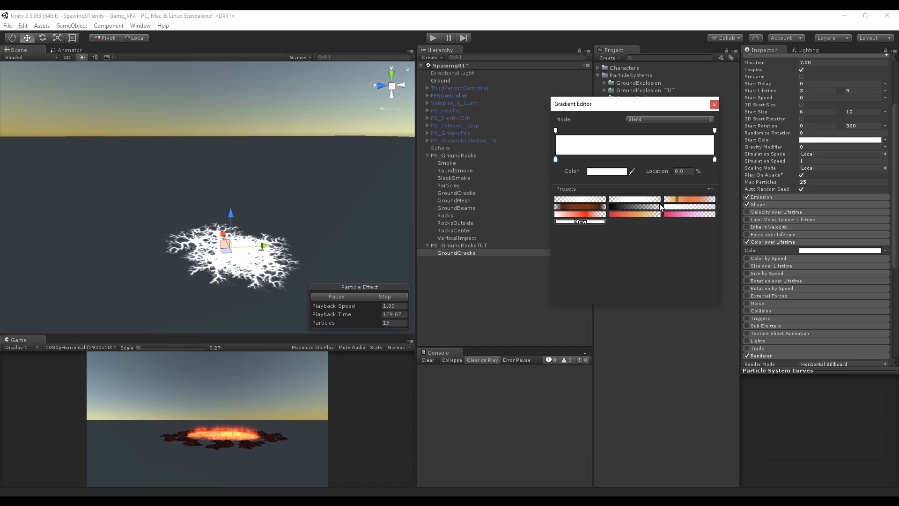
{"action": "left_click", "coordinate": [684, 201]}
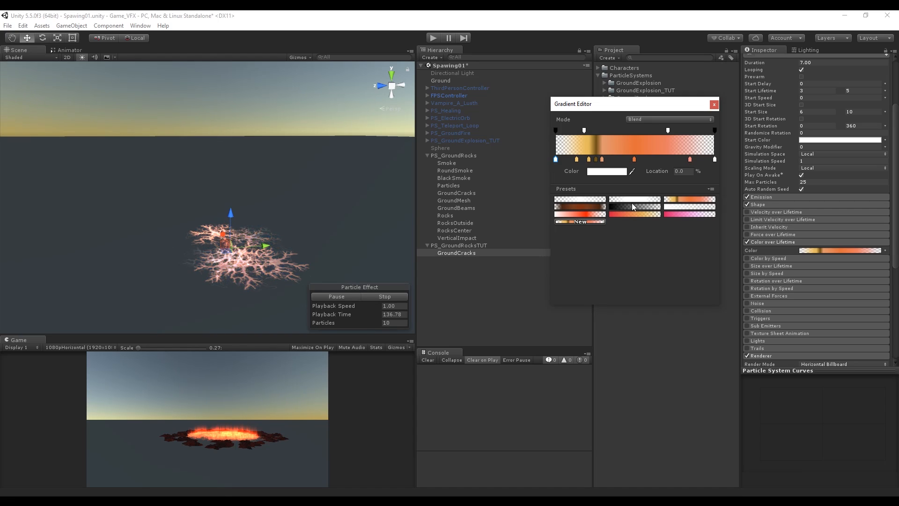
Recolour the gradient's pink key at 84.4% to the reddish orange BA482E
{"action": "left_click", "coordinate": [690, 159]}
{"action": "left_click", "coordinate": [622, 171]}
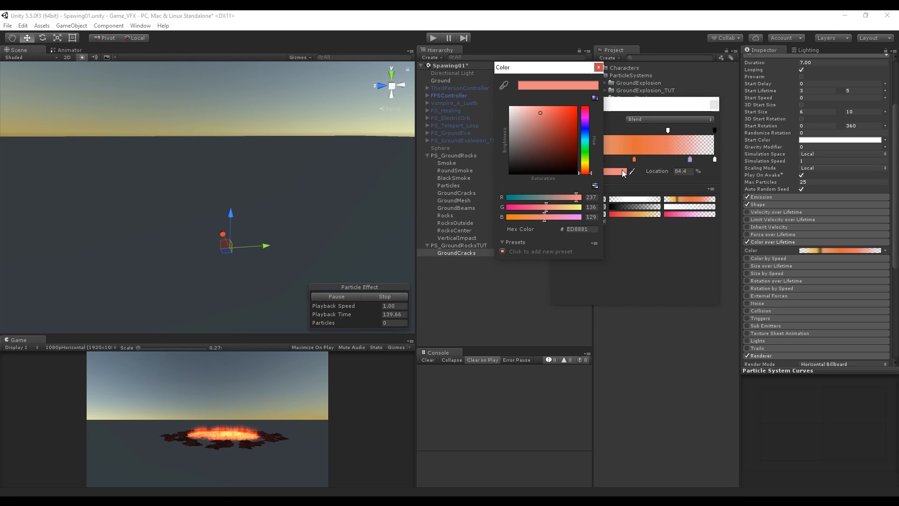
{"action": "left_click", "coordinate": [586, 164]}
{"action": "left_click", "coordinate": [559, 126]}
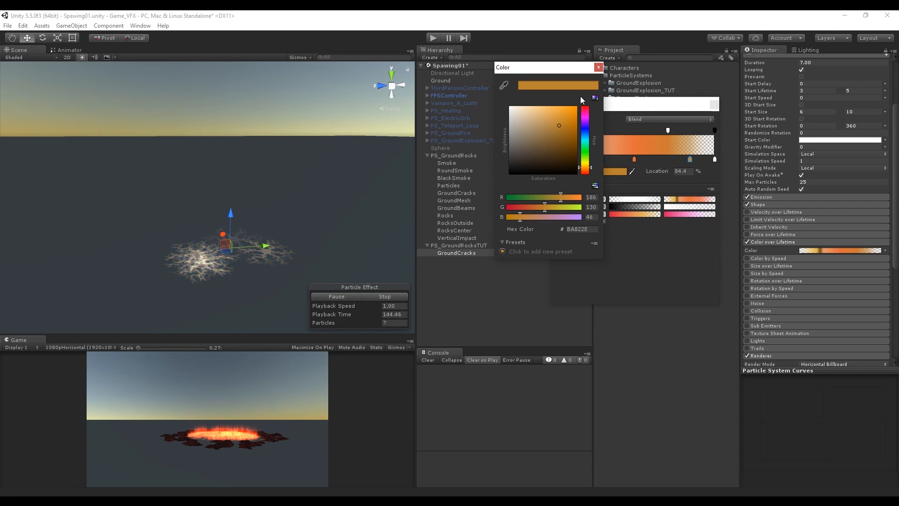
{"action": "left_click", "coordinate": [584, 169]}
{"action": "left_click", "coordinate": [585, 172]}
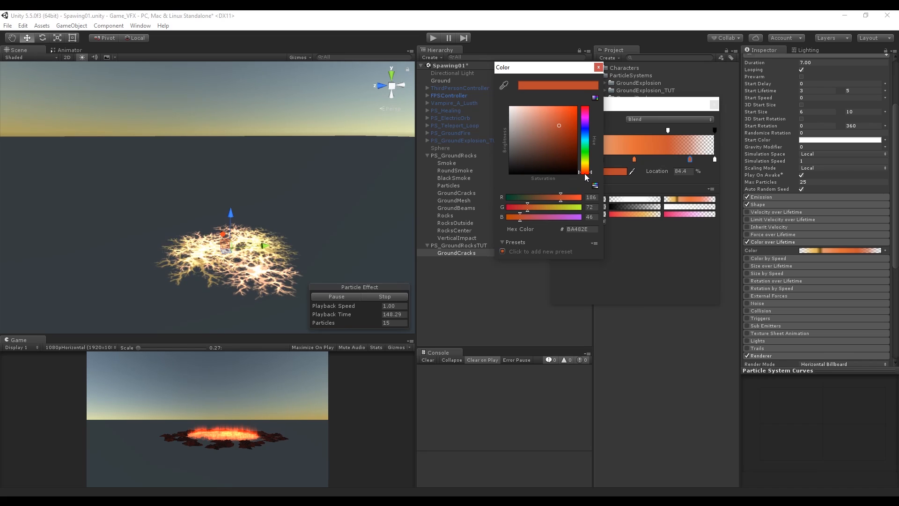
{"action": "left_click", "coordinate": [597, 67]}
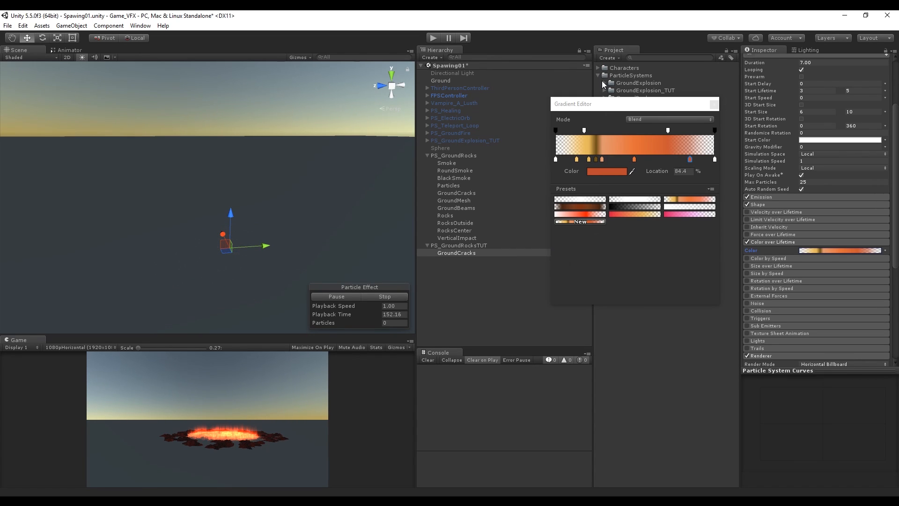
Remove the white colour key at the gradient's 100% end, keep the 70.6% alpha key at 255, and finish editing the gradient
{"action": "left_click", "coordinate": [715, 160]}
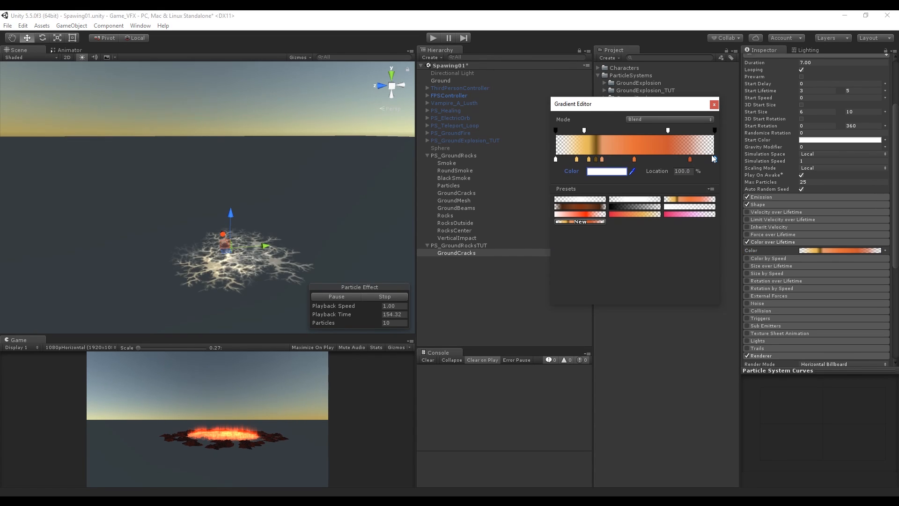
{"action": "left_click", "coordinate": [637, 131]}
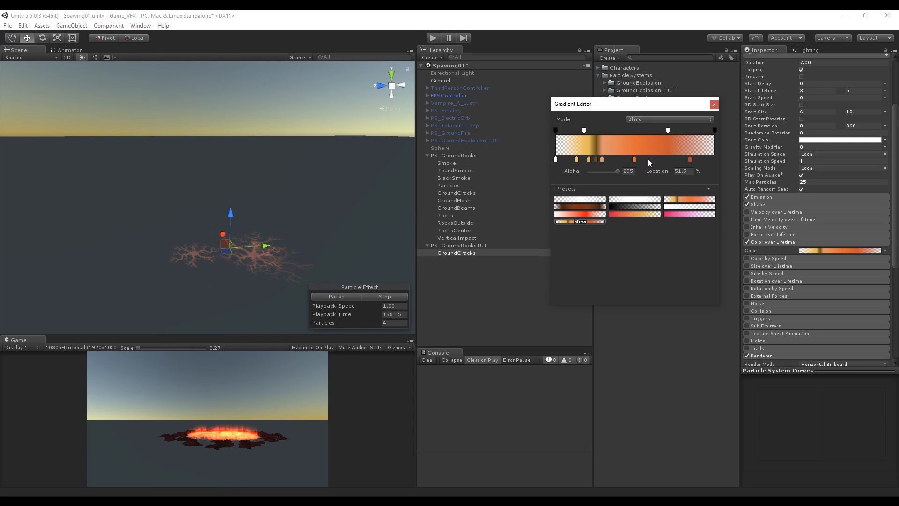
{"action": "left_click_drag", "start_coordinate": [617, 171], "coordinate": [661, 174]}
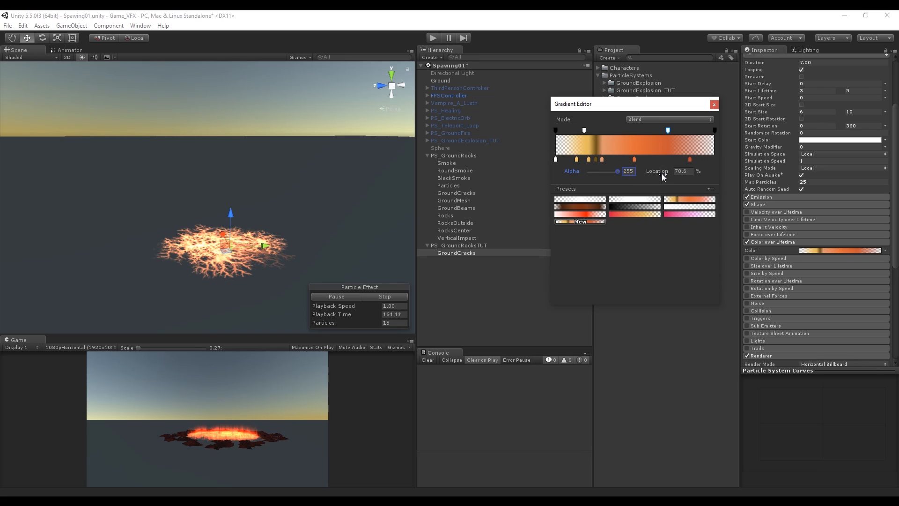
{"action": "left_click", "coordinate": [714, 104]}
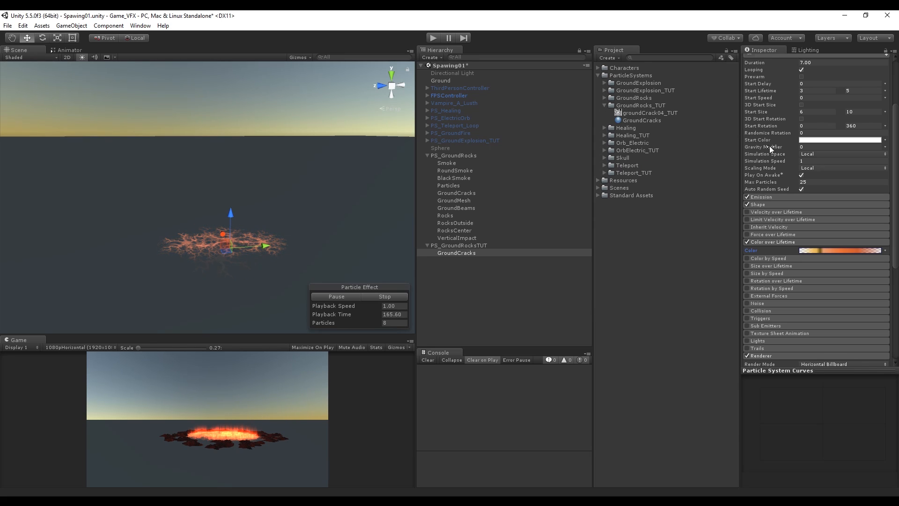
{"action": "left_click", "coordinate": [780, 242]}
Set the renderer's Max Particle Size to 3
{"action": "scroll", "coordinate": [796, 297], "scroll_direction": "down", "scroll_amount": 5}
{"action": "left_click", "coordinate": [820, 313]}
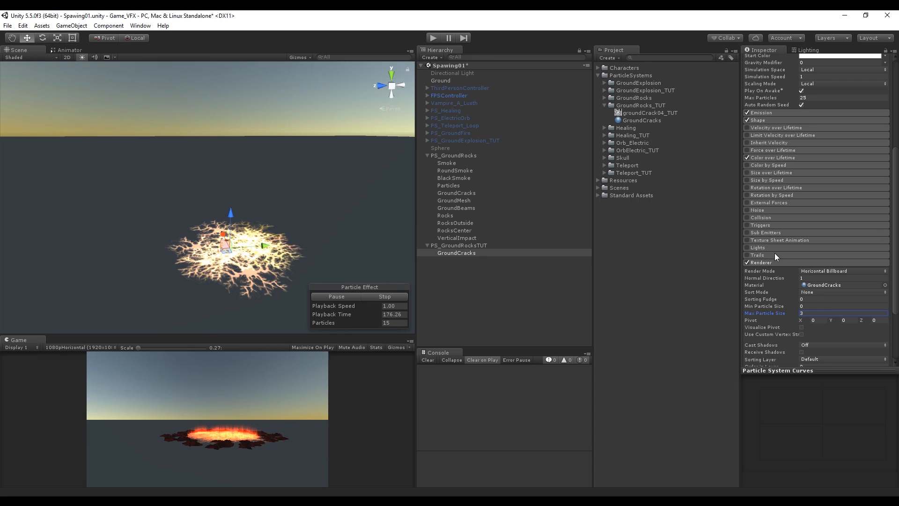
{"action": "scroll", "coordinate": [842, 246], "scroll_direction": "up", "scroll_amount": 4}
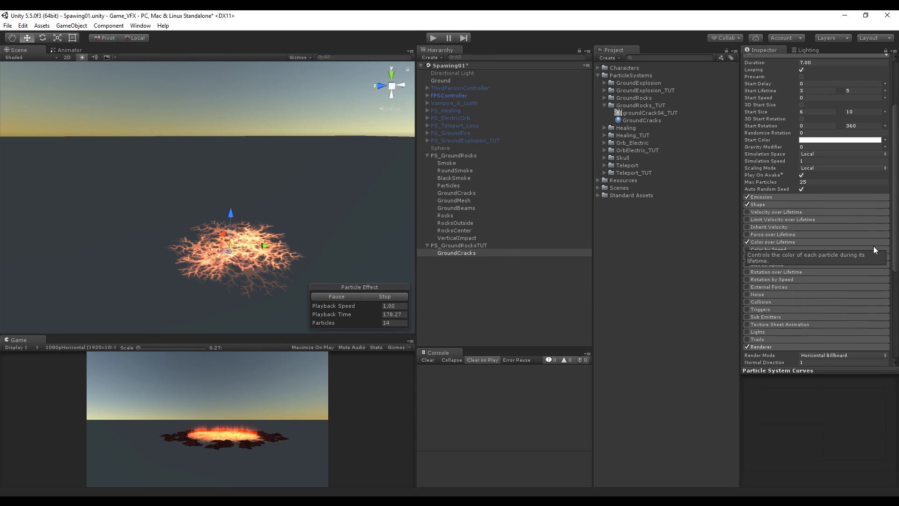
{"action": "left_click", "coordinate": [775, 347]}
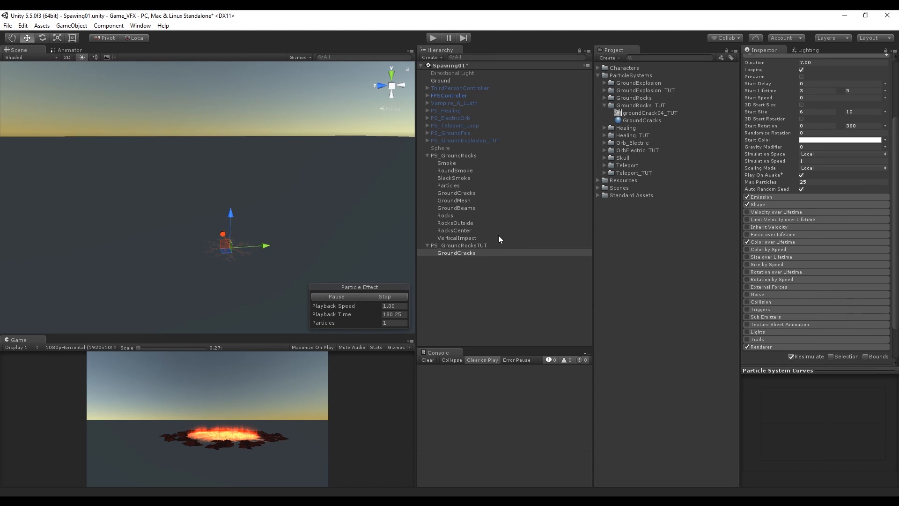
Duplicate the GroundCracks particle system under PS_GroundRocksTUT and rename the copy GroundBeams
{"action": "left_click", "coordinate": [470, 253]}
{"action": "key", "text": "ctrl+d"}
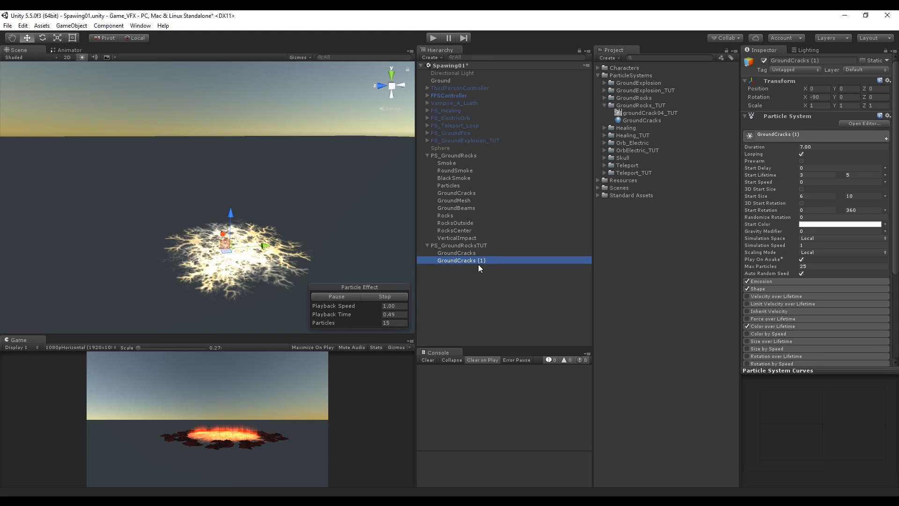
{"action": "left_click", "coordinate": [831, 61]}
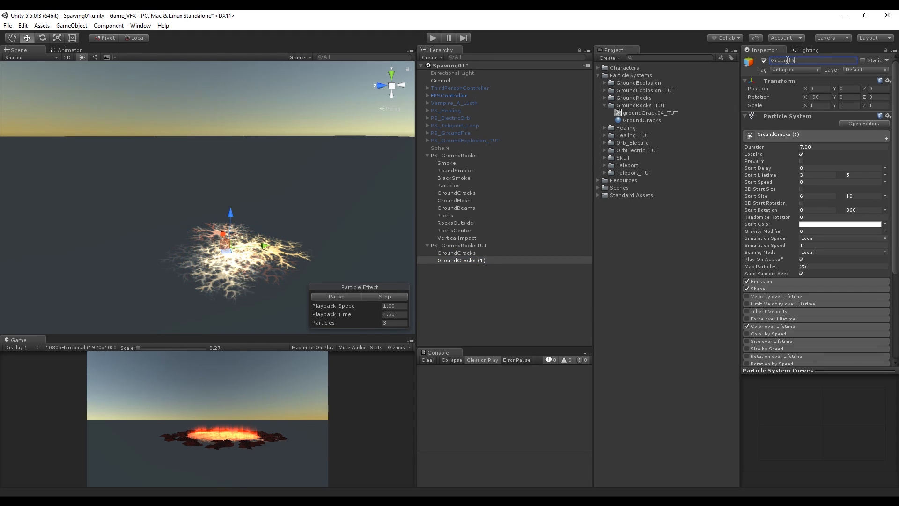
{"action": "type", "text": "Beams"}
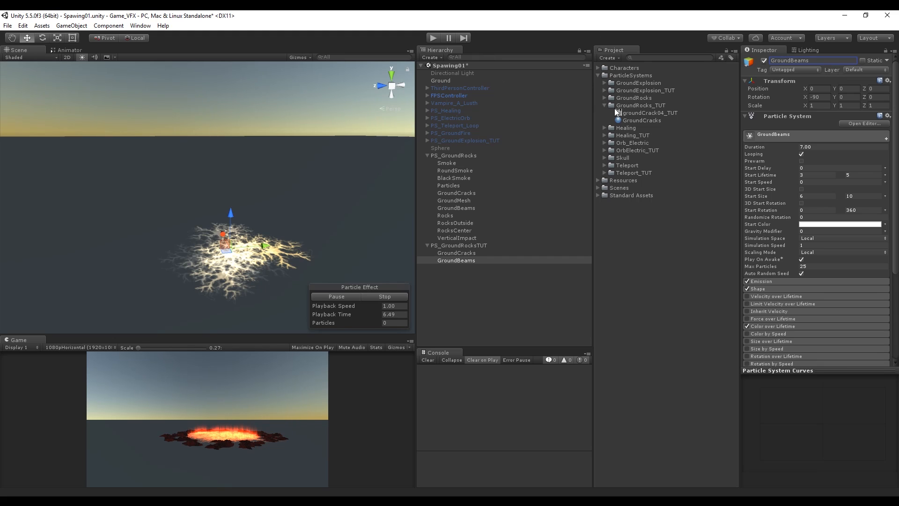
Create a new material named GroundBeam in the GroundRocks_TUT folder
{"action": "right_click", "coordinate": [617, 106]}
{"action": "mouse_move", "coordinate": [692, 111]}
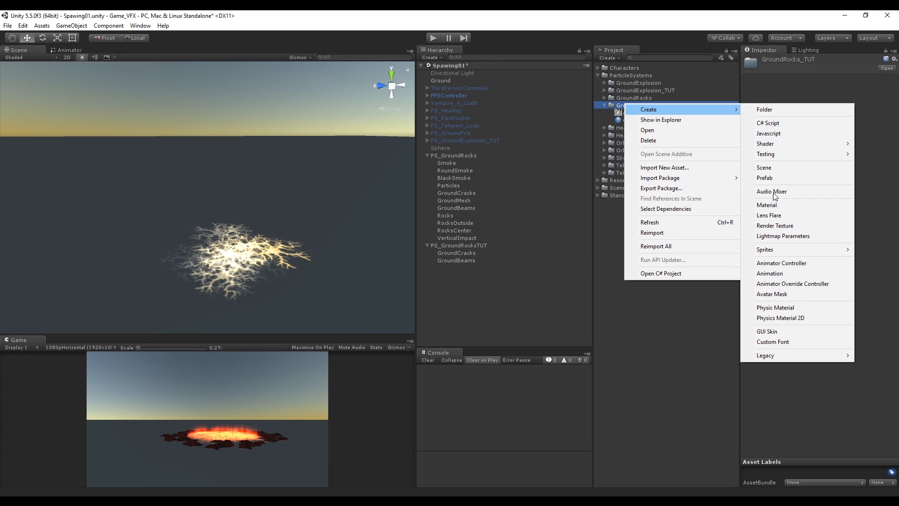
{"action": "left_click", "coordinate": [781, 205]}
{"action": "type", "text": "Gro"}
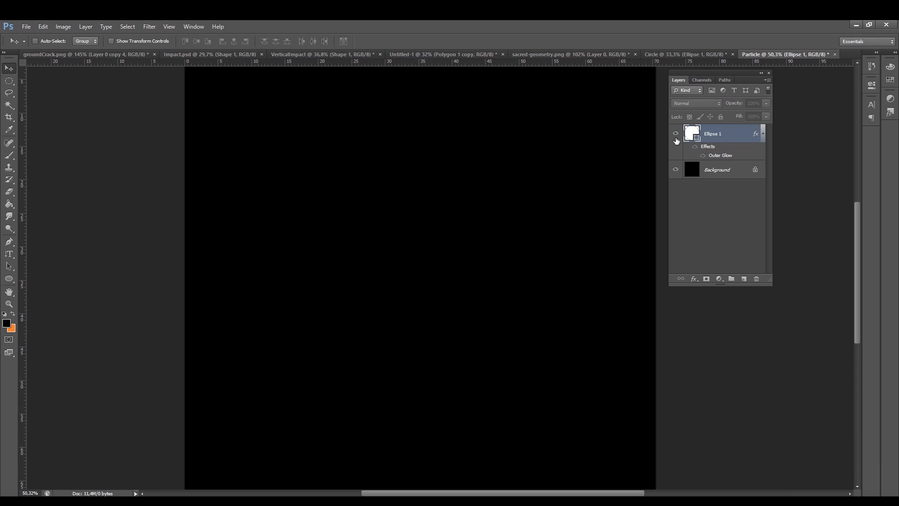
Switch to Photoshop, set the foreground colour to white and add Layer 1 above Ellipse 1 in the Particle document
{"action": "key", "text": "i"}
{"action": "left_click", "coordinate": [7, 323]}
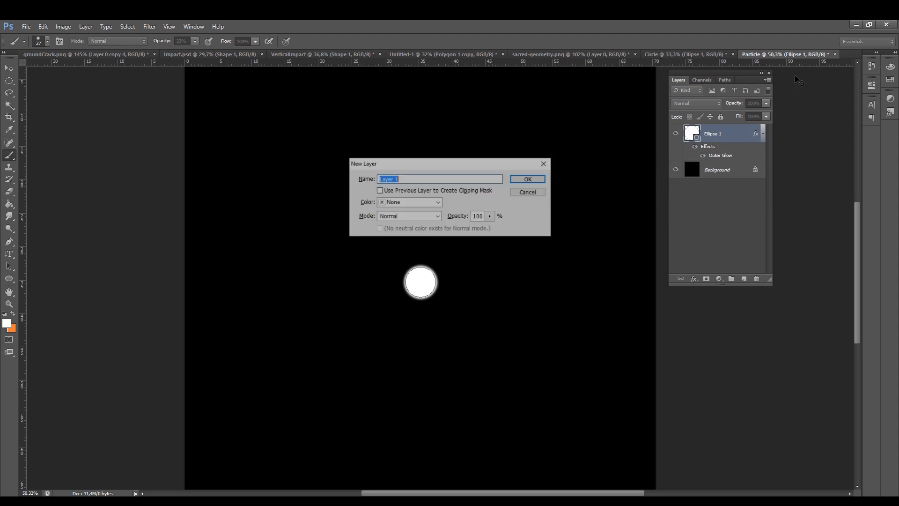
{"action": "key", "text": "Return"}
{"action": "scroll", "coordinate": [476, 267], "scroll_direction": "down", "scroll_amount": 1, "text": "alt"}
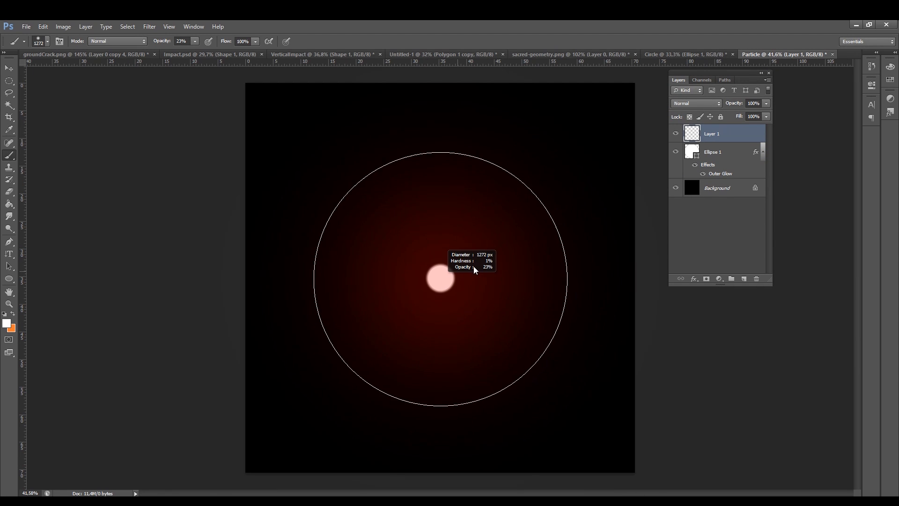
Paint a soft white glow centred on the circle on Layer 1, using a large soft brush at 23% opacity
{"action": "right_click_drag", "start_coordinate": [474, 267], "coordinate": [381, 283], "text": "alt"}
{"action": "left_click", "coordinate": [440, 278]}
{"action": "left_click", "coordinate": [440, 278]}
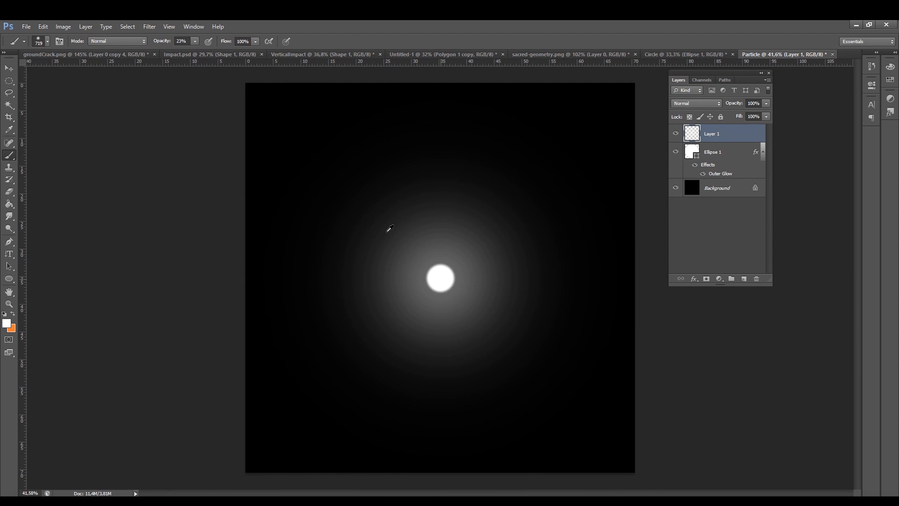
{"action": "left_click", "coordinate": [440, 278]}
{"action": "left_click", "coordinate": [440, 278]}
{"action": "mouse_move", "coordinate": [440, 278]}
{"action": "right_mouse_down", "text": "alt"}
{"action": "mouse_move", "coordinate": [419, 278]}
{"action": "mouse_move", "coordinate": [423, 262]}
{"action": "right_mouse_up", "text": "alt"}
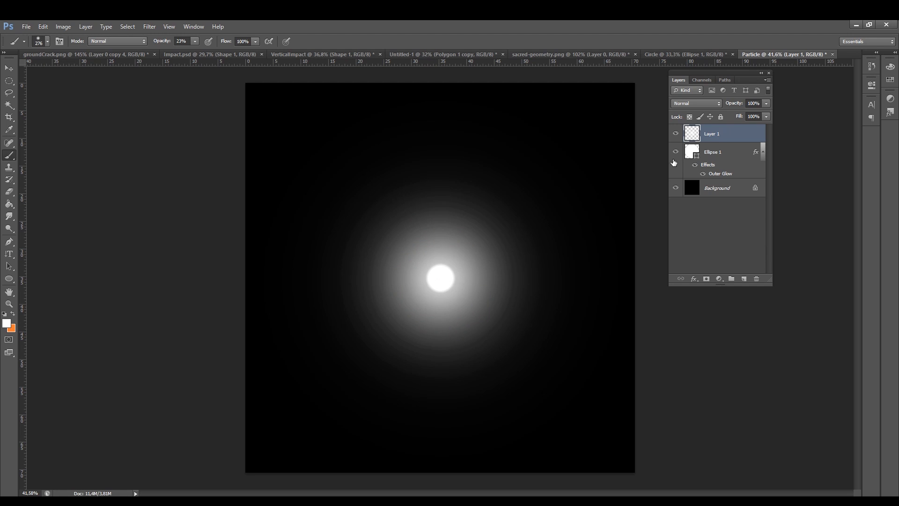
Hide the Ellipse 1 layer and free-transform the painted glow on Layer 1
{"action": "left_click", "coordinate": [675, 152]}
{"action": "key", "text": "ctrl+t"}
{"action": "key", "text": "Return"}
{"action": "key", "text": "b"}
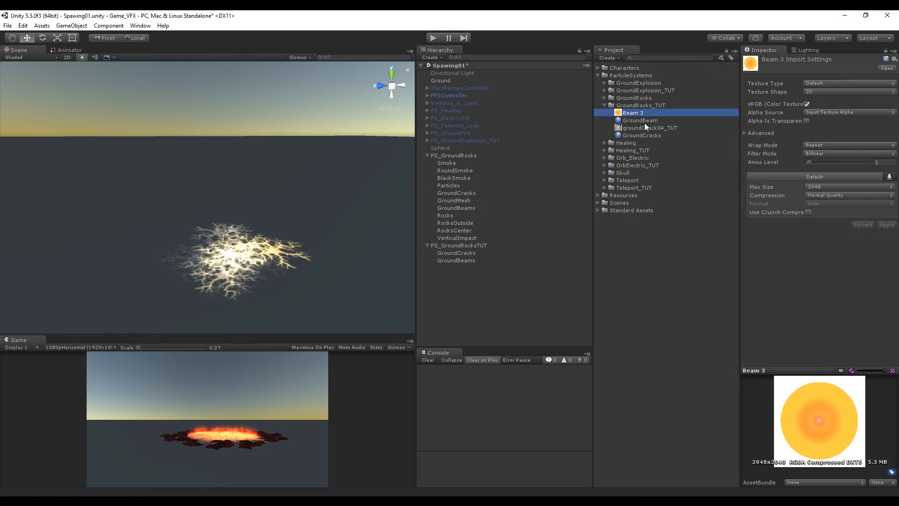
Switch back to Unity and set the GroundBeam material's shader to Particles/Additive with Beam 3 as its particle texture
{"action": "left_click", "coordinate": [644, 120]}
{"action": "left_click", "coordinate": [846, 68]}
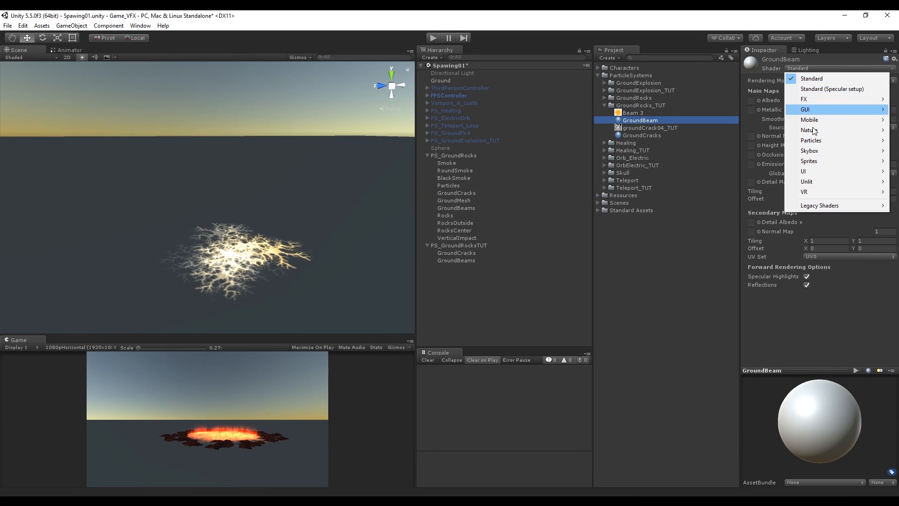
{"action": "mouse_move", "coordinate": [819, 143]}
{"action": "left_click", "coordinate": [771, 141]}
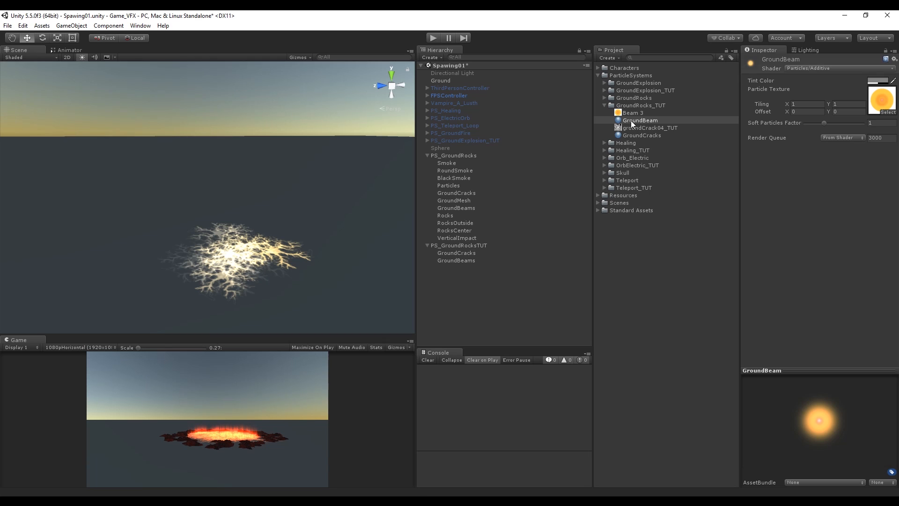
Assign the GroundBeam material to the GroundBeams particle system and set its Start Size range to 8 and 12
{"action": "left_click_drag", "start_coordinate": [632, 123], "coordinate": [450, 260]}
{"action": "left_click", "coordinate": [454, 260]}
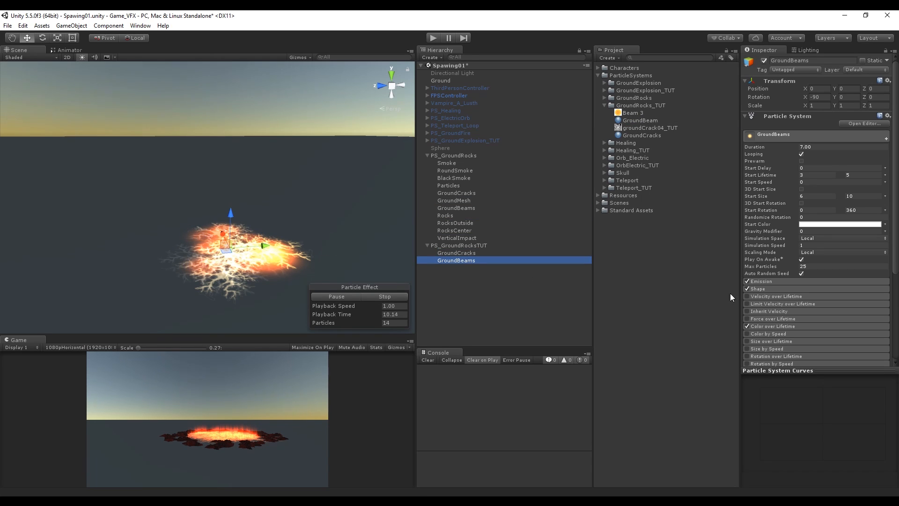
{"action": "left_click", "coordinate": [822, 199]}
{"action": "type", "text": "8"}
{"action": "key", "text": "Tab"}
{"action": "type", "text": "1"}
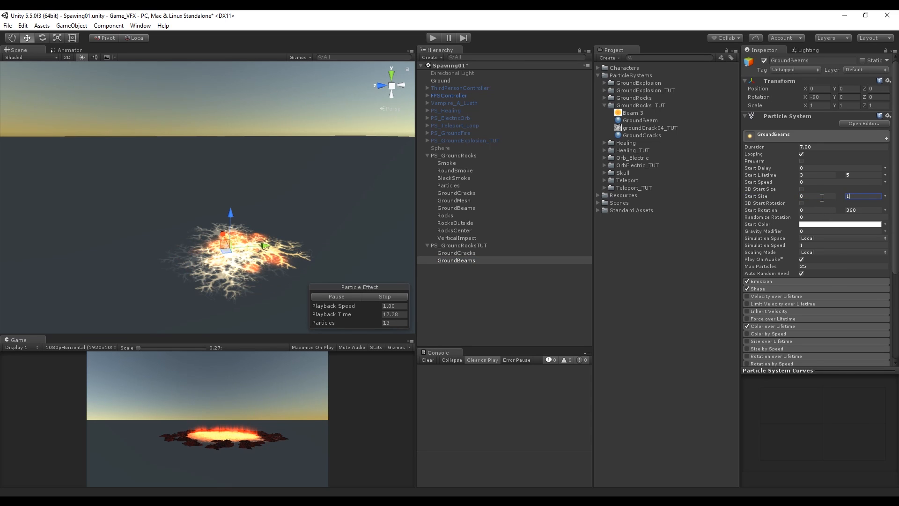
{"action": "type", "text": "2"}
{"action": "key", "text": "Return"}
Enable the Lights module on the GroundBeams particle system
{"action": "scroll", "coordinate": [760, 242], "scroll_direction": "down", "scroll_amount": 3}
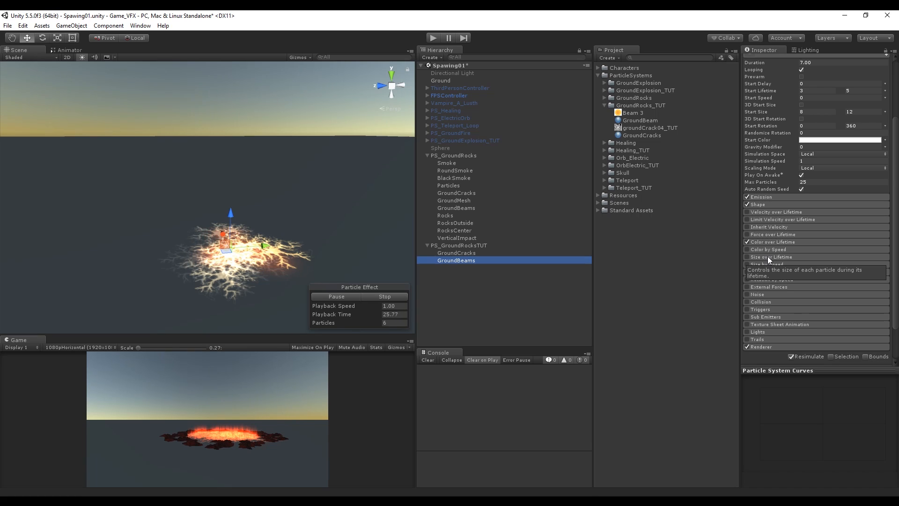
{"action": "scroll", "coordinate": [768, 257], "scroll_direction": "down", "scroll_amount": 2}
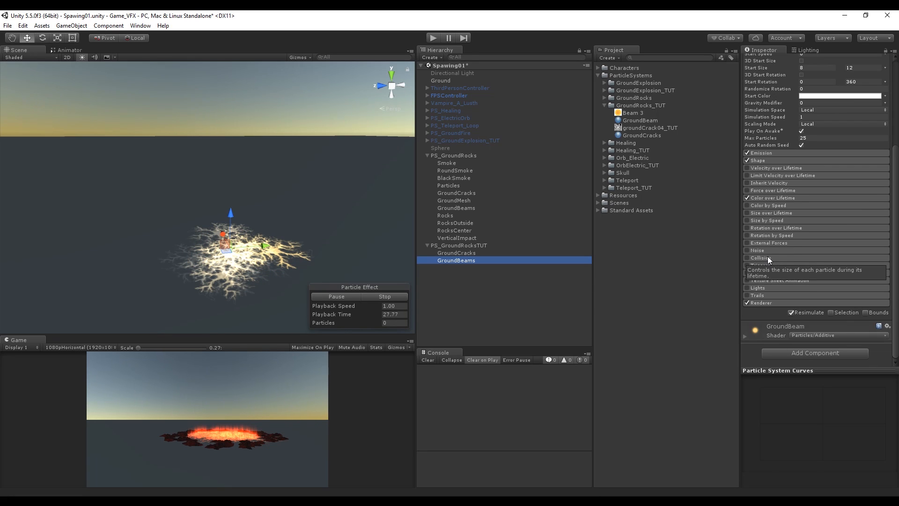
{"action": "left_click", "coordinate": [765, 288]}
{"action": "left_click", "coordinate": [746, 288]}
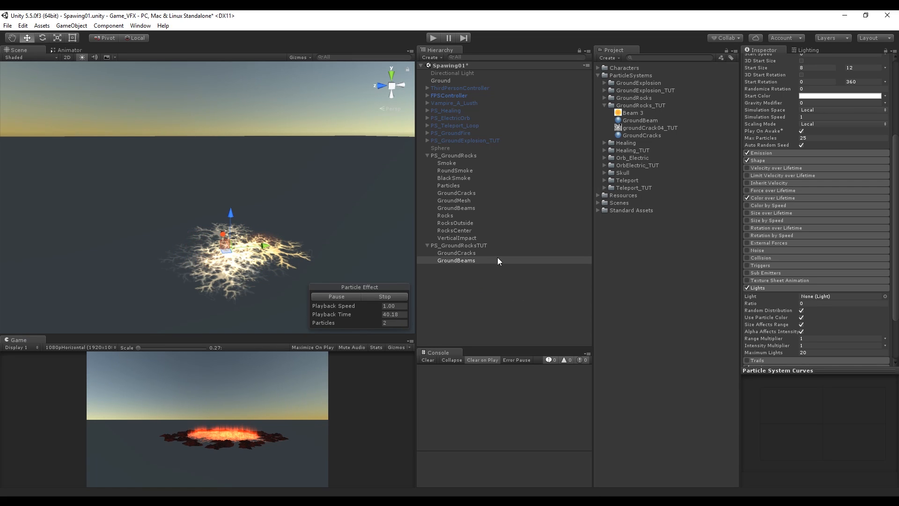
Inspect the BeamLight 1 prefab's light settings and assign it as the light in GroundBeams' Lights module
{"action": "left_click", "coordinate": [627, 125]}
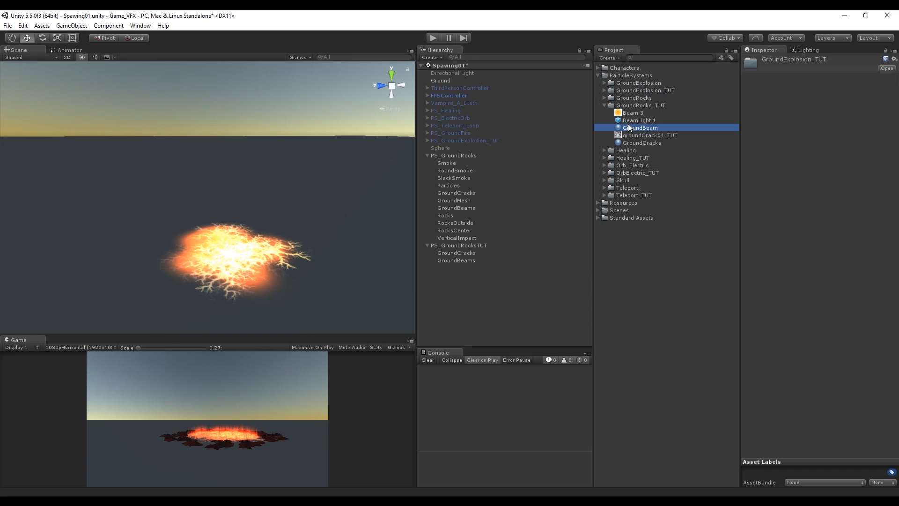
{"action": "left_click", "coordinate": [628, 121]}
{"action": "left_click", "coordinate": [464, 260]}
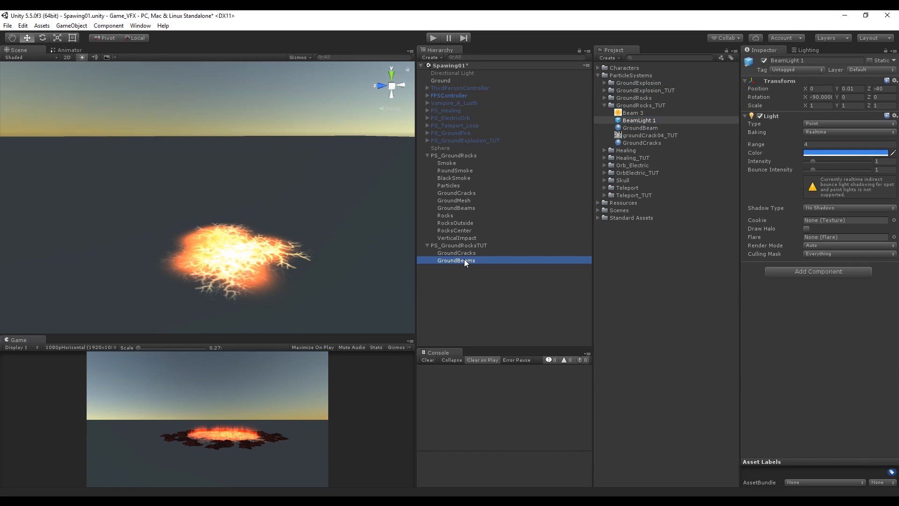
{"action": "left_click", "coordinate": [638, 121]}
{"action": "left_click", "coordinate": [816, 144]}
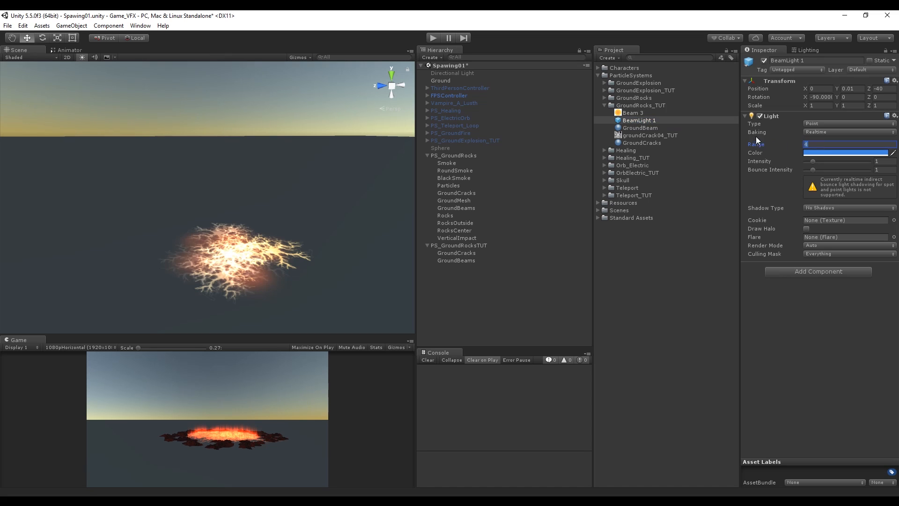
{"action": "left_click", "coordinate": [459, 260]}
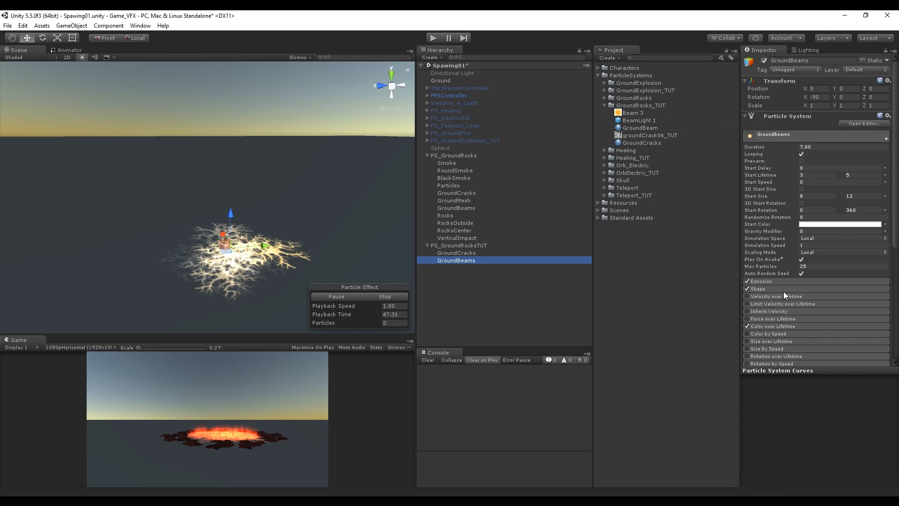
{"action": "scroll", "coordinate": [791, 262], "scroll_direction": "down", "scroll_amount": 7}
{"action": "left_click_drag", "start_coordinate": [636, 120], "coordinate": [833, 231]}
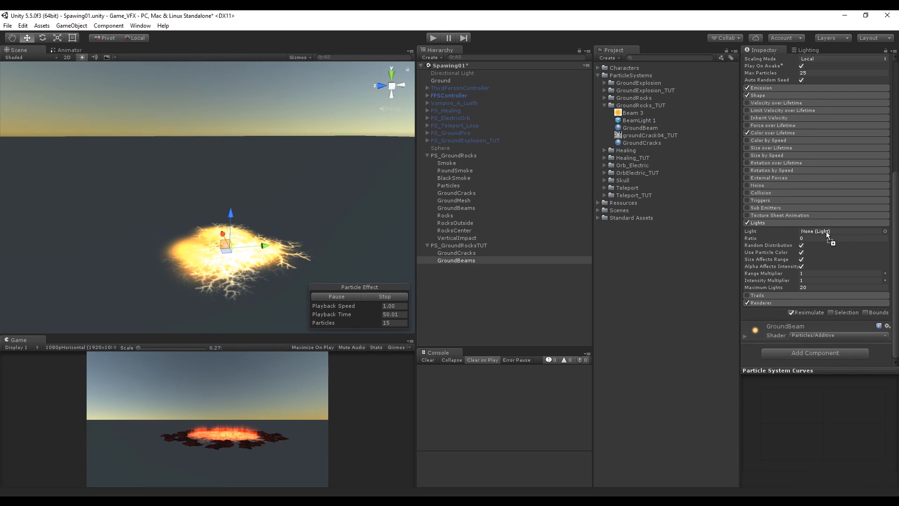
In GroundBeams' Lights module, set Ratio to 1, turn off Use Particle Color and set Maximum Lights to 1
{"action": "left_click", "coordinate": [802, 237]}
{"action": "type", "text": "1"}
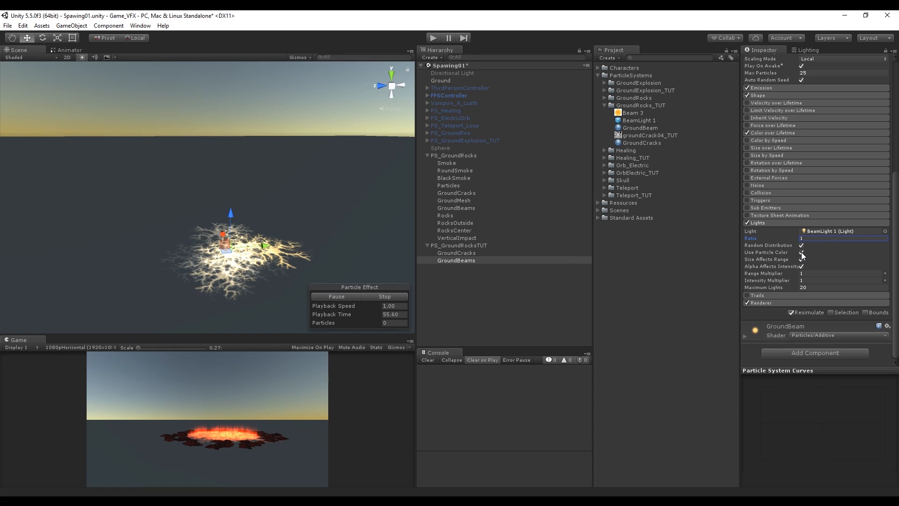
{"action": "left_click", "coordinate": [801, 251]}
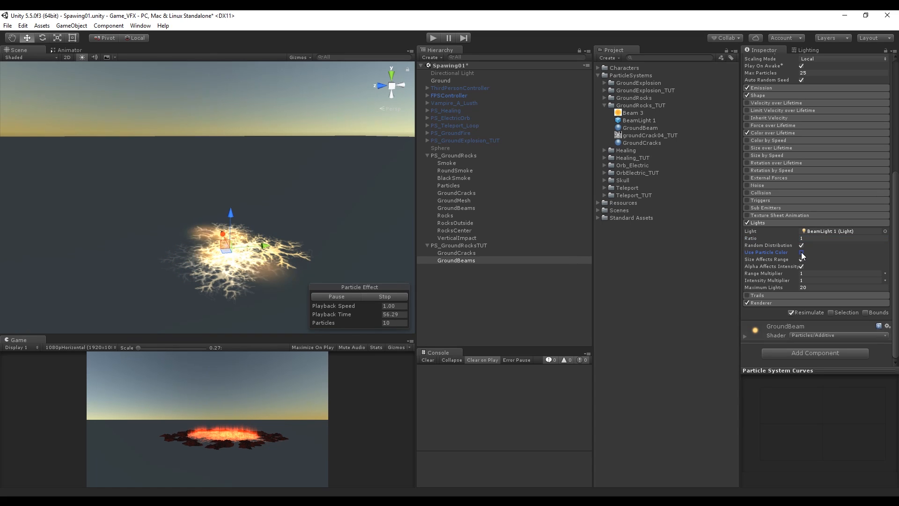
{"action": "left_click", "coordinate": [803, 287]}
{"action": "type", "text": "1"}
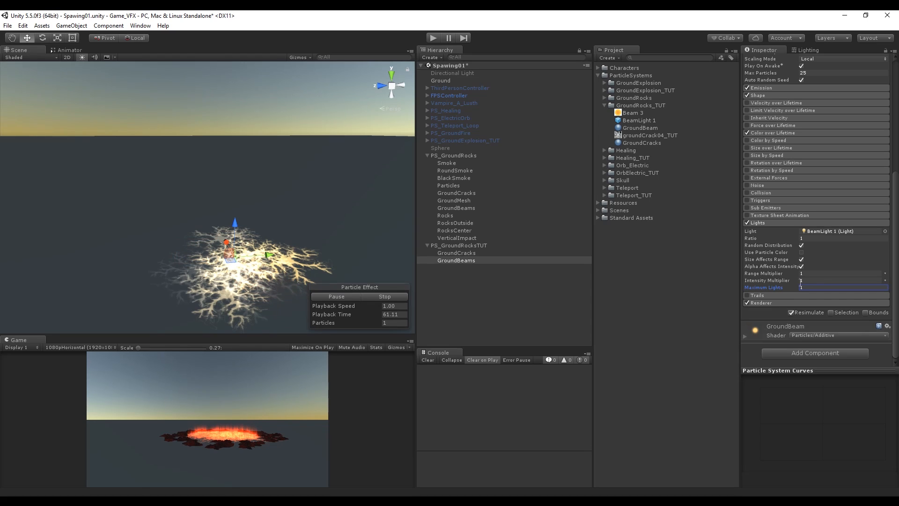
Set the GroundBeams lights' Intensity Multiplier to 1.56 and Range Multiplier to 18.61
{"action": "left_click", "coordinate": [802, 280]}
{"action": "type", "text": "1.47"}
{"action": "key", "text": "BackSpace"}
{"action": "key", "text": "BackSpace"}
{"action": "type", "text": "56"}
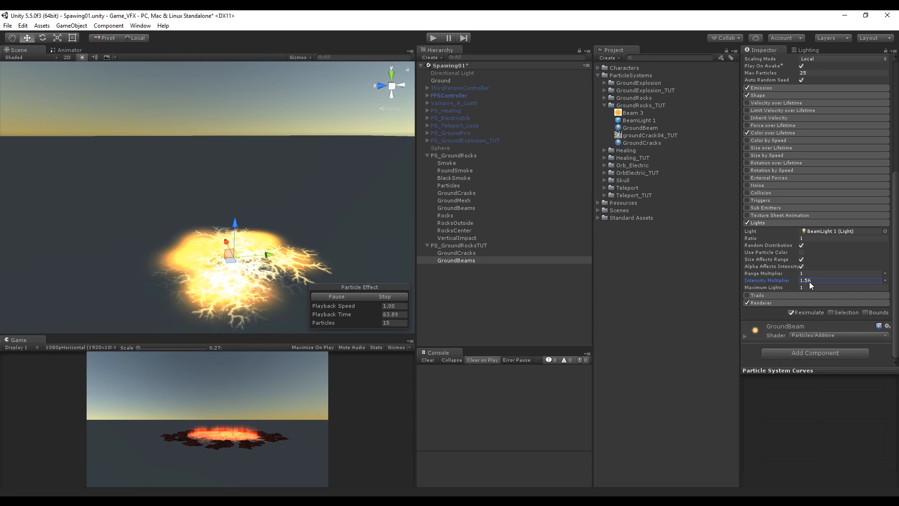
{"action": "left_click_drag", "start_coordinate": [763, 273], "coordinate": [108, 271]}
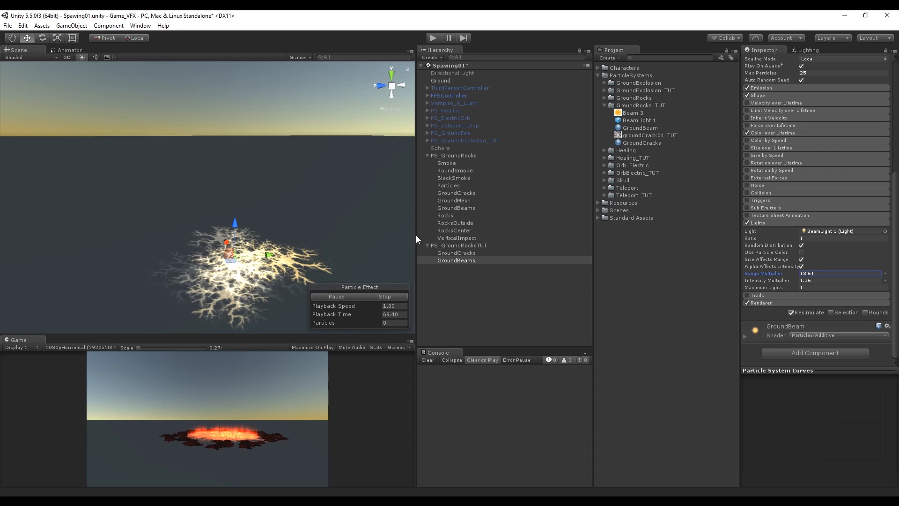
{"action": "left_click_drag", "start_coordinate": [416, 235], "coordinate": [273, 251]}
Create a new particle system under PS_GroundRocksTUT and name it VerticalImpact
{"action": "left_click", "coordinate": [452, 245]}
{"action": "right_click", "coordinate": [453, 245]}
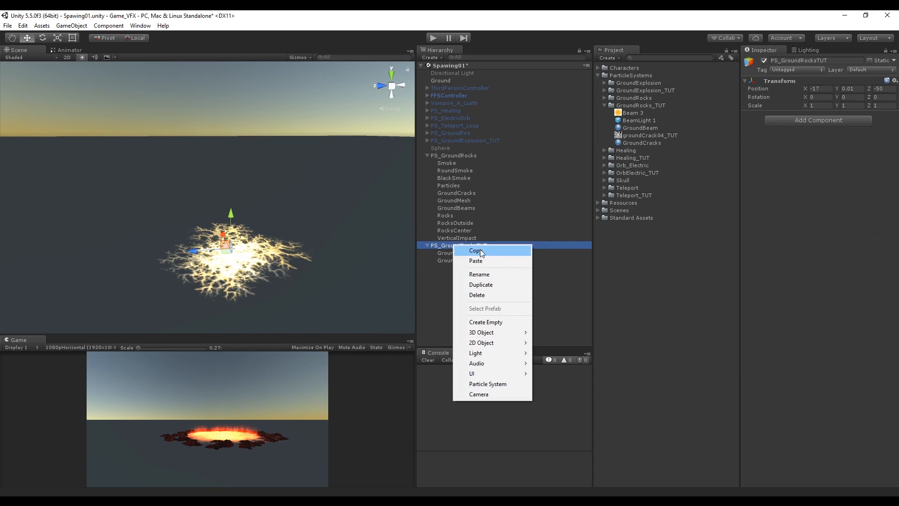
{"action": "left_click", "coordinate": [487, 383]}
{"action": "left_click", "coordinate": [806, 60]}
{"action": "type", "text": "V"}
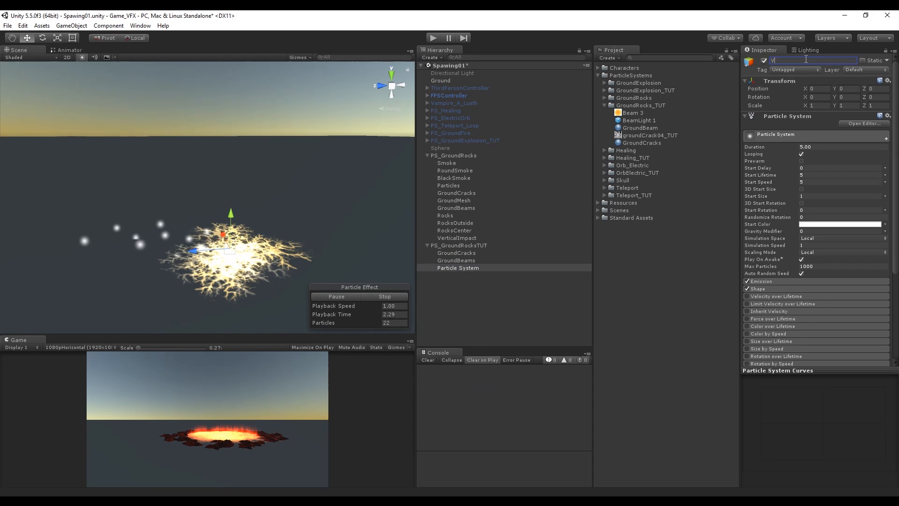
{"action": "type", "text": "erticalImpact"}
{"action": "key", "text": "Return"}
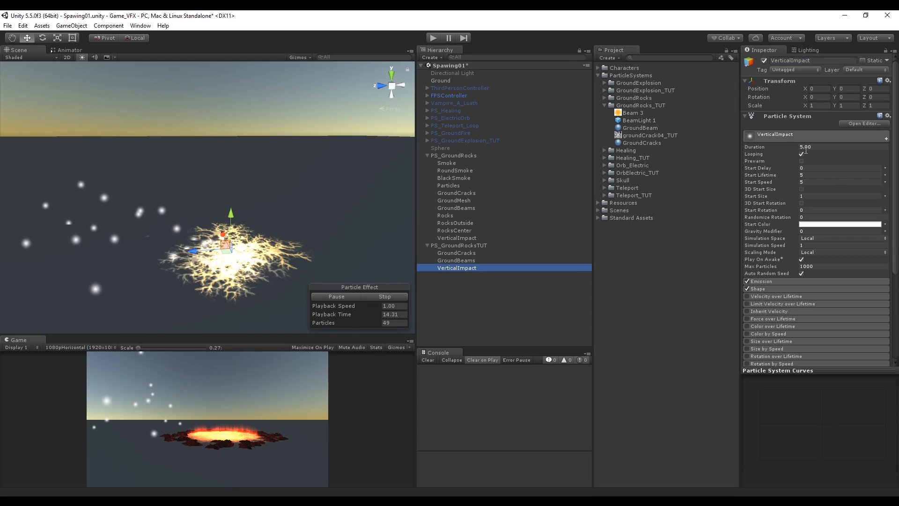
Set VerticalImpact's Duration to 7 and its X rotation to -90
{"action": "left_click", "coordinate": [805, 147]}
{"action": "type", "text": "7"}
{"action": "key", "text": "Return"}
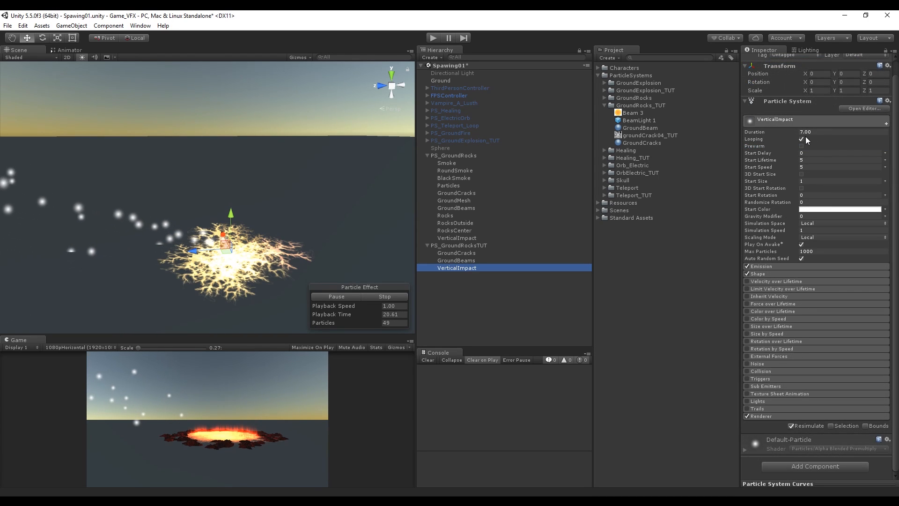
{"action": "left_click", "coordinate": [819, 82]}
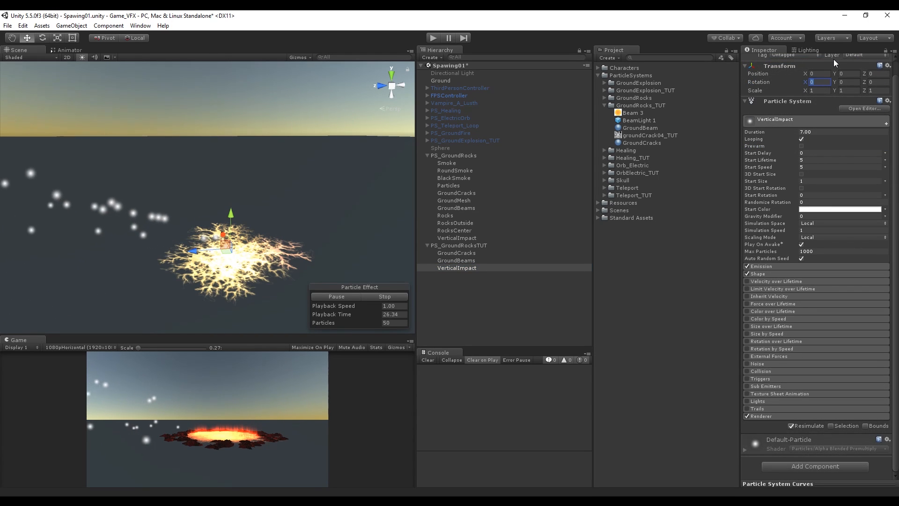
{"action": "type", "text": "-90"}
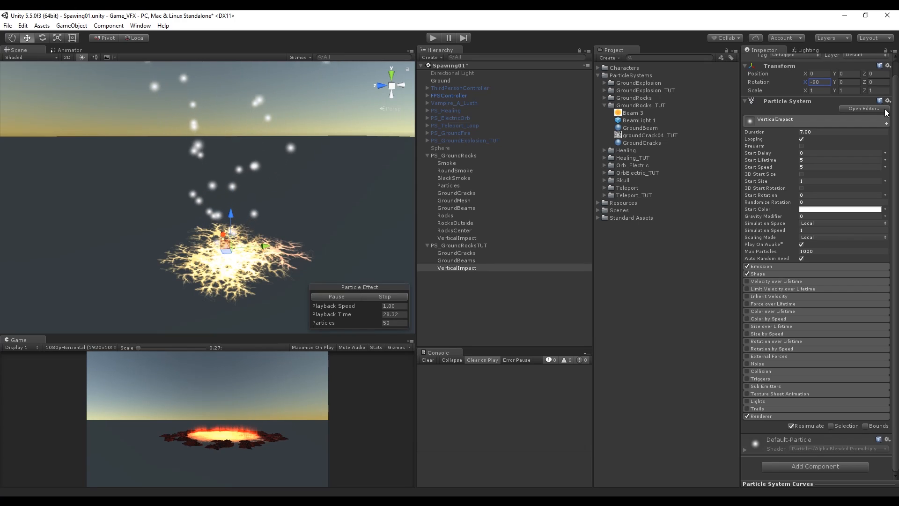
Set VerticalImpact's Start Lifetime to Random Between Two Constants, from 0.4 to 3
{"action": "left_click", "coordinate": [819, 160]}
{"action": "type", "text": "0.4"}
{"action": "left_click", "coordinate": [884, 160]}
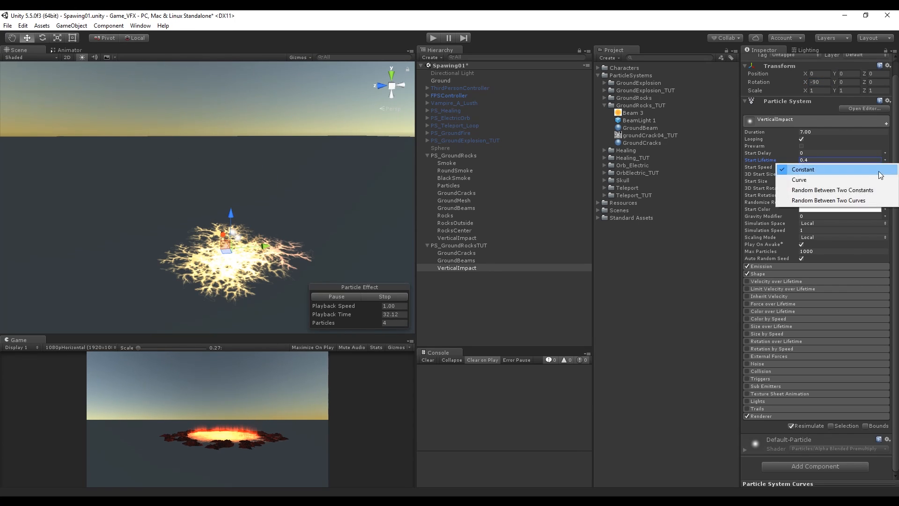
{"action": "left_click", "coordinate": [832, 189]}
{"action": "left_click", "coordinate": [832, 160]}
{"action": "type", "text": "0."}
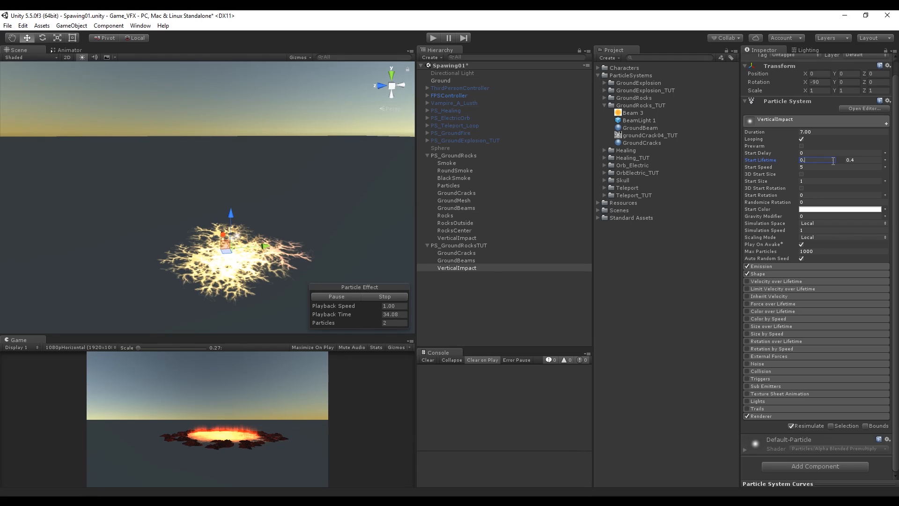
{"action": "type", "text": "4"}
{"action": "left_click", "coordinate": [861, 160]}
{"action": "type", "text": "3"}
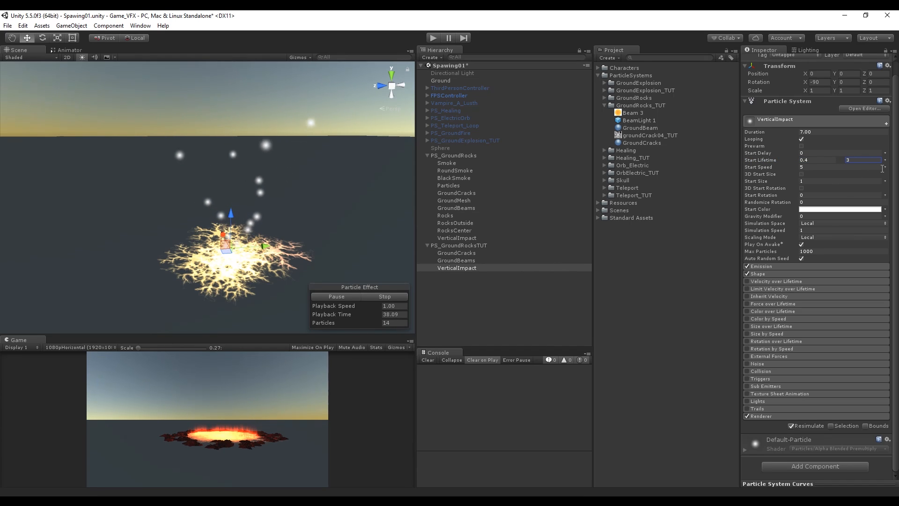
Set VerticalImpact's Start Speed to 0.05 and its Start Size to a random value between 5 and 30
{"action": "left_click", "coordinate": [861, 167]}
{"action": "type", "text": "0.0"}
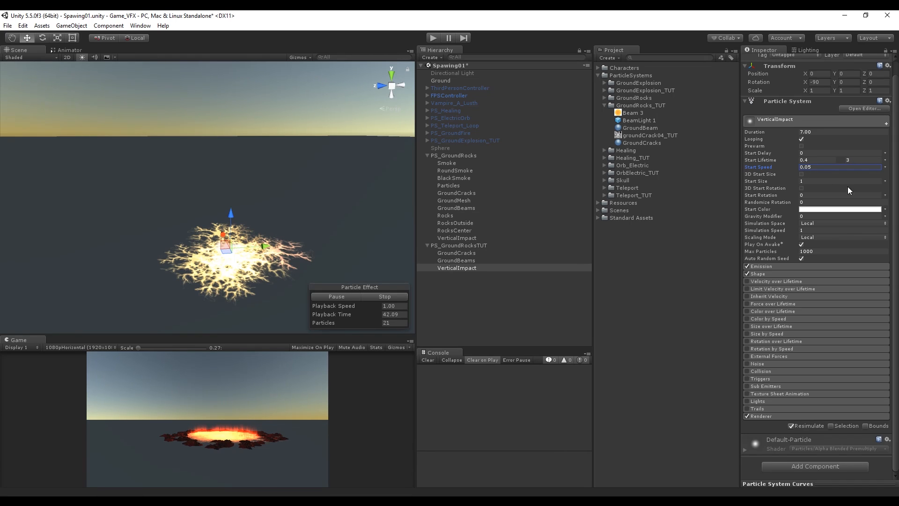
{"action": "left_click", "coordinate": [885, 184]}
{"action": "left_click", "coordinate": [815, 206]}
{"action": "left_click", "coordinate": [816, 181]}
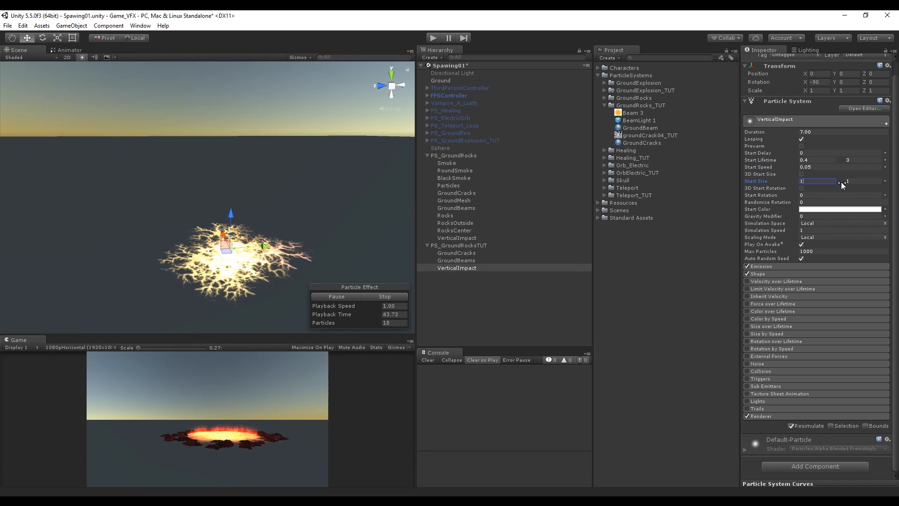
{"action": "type", "text": "5"}
{"action": "left_click", "coordinate": [868, 182]}
{"action": "type", "text": "30"}
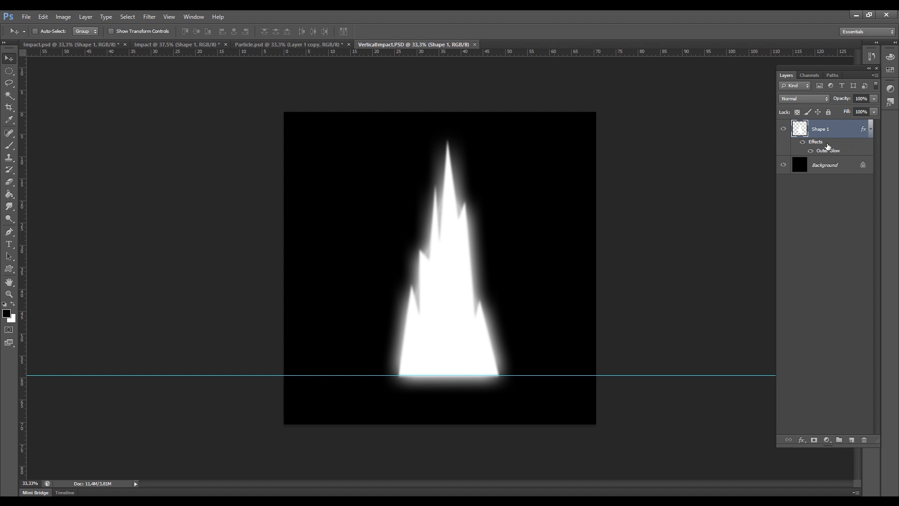
Switch to Photoshop and create a new 2000 x 2000 pixel document named VerticalImpact
{"action": "key", "text": "ctrl+n"}
{"action": "type", "text": "Vertic"}
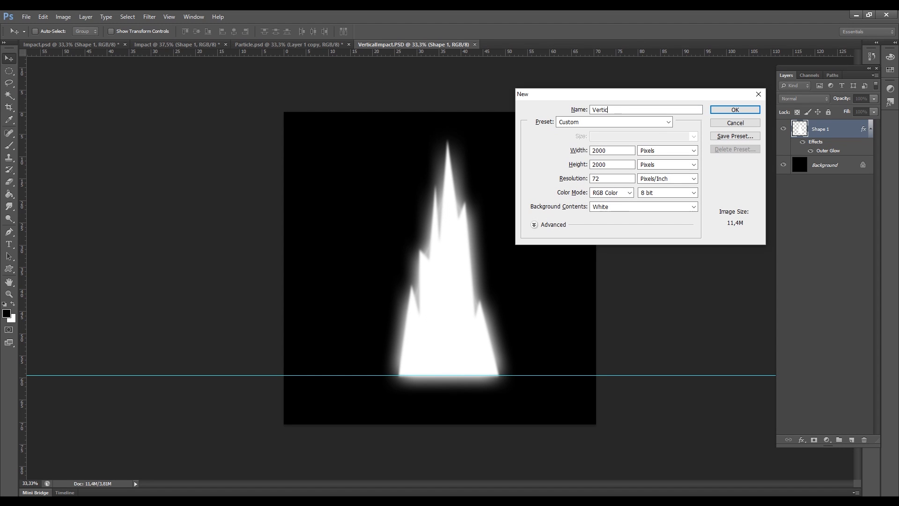
{"action": "type", "text": "alIM"}
{"action": "key", "text": "BackSpace"}
{"action": "key", "text": "BackSpace"}
{"action": "type", "text": "Impact"}
{"action": "key", "text": "Return"}
Unlock the Background as Layer 0 filled with black, and add an empty Layer 1 above it
{"action": "double_click", "coordinate": [828, 130]}
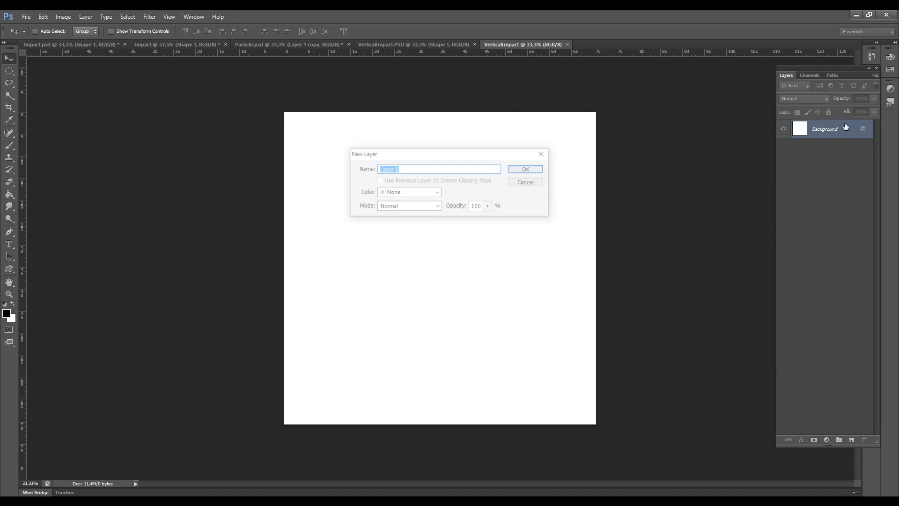
{"action": "key", "text": "Return"}
{"action": "left_click", "coordinate": [466, 183]}
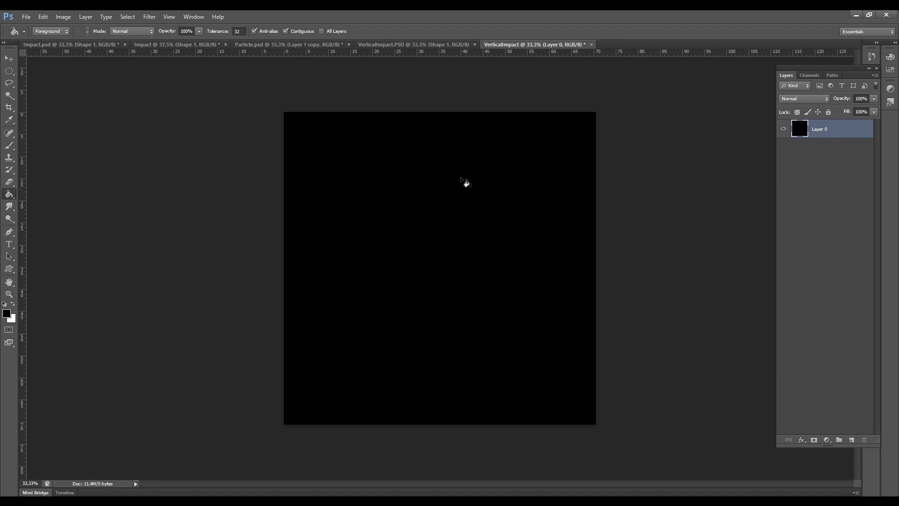
{"action": "key", "text": "ctrl+shift+n"}
{"action": "key", "text": "Return"}
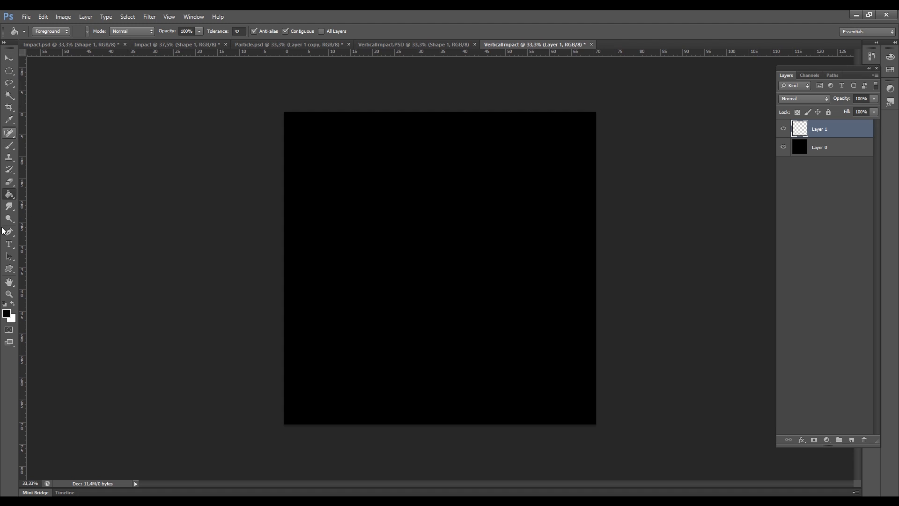
Draw a custom starburst shape about 856 x 721 px near the canvas centre and set its fill to white
{"action": "left_click", "coordinate": [9, 269]}
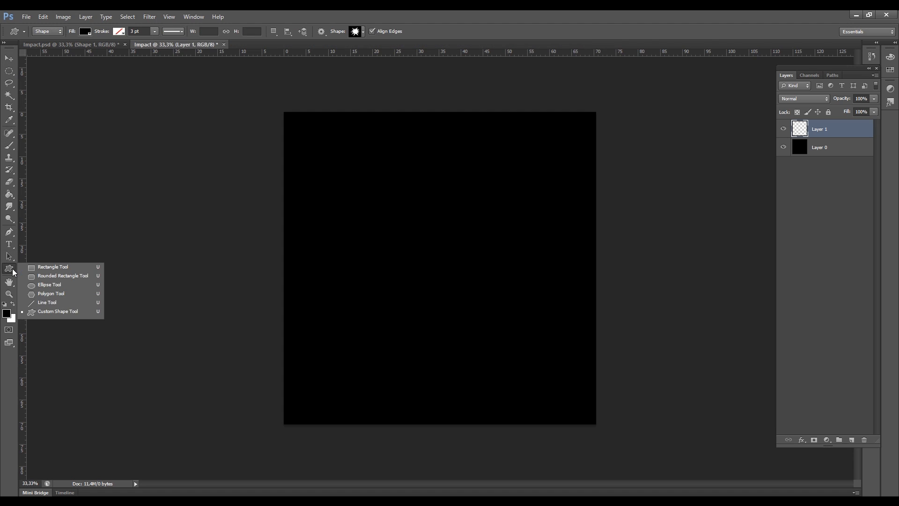
{"action": "left_click", "coordinate": [363, 32]}
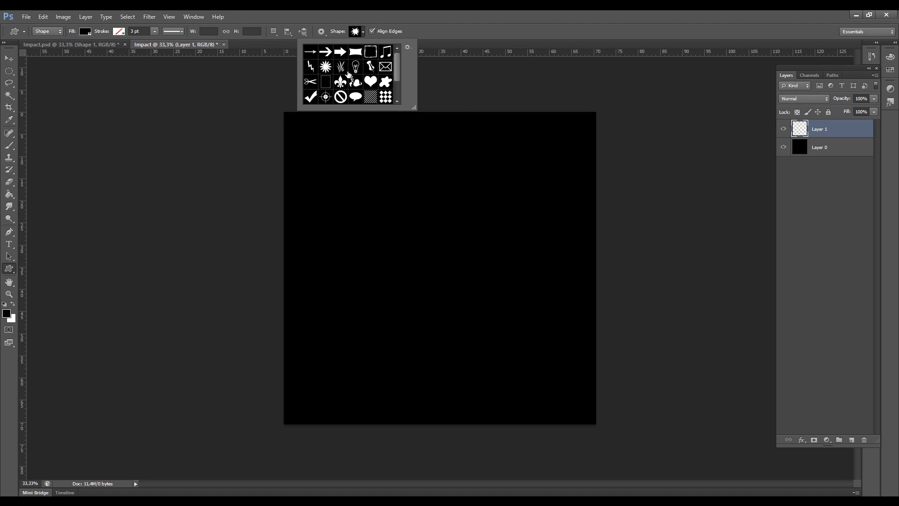
{"action": "scroll", "coordinate": [349, 77], "scroll_direction": "down", "scroll_amount": 2}
{"action": "left_click_drag", "start_coordinate": [373, 216], "coordinate": [507, 330]}
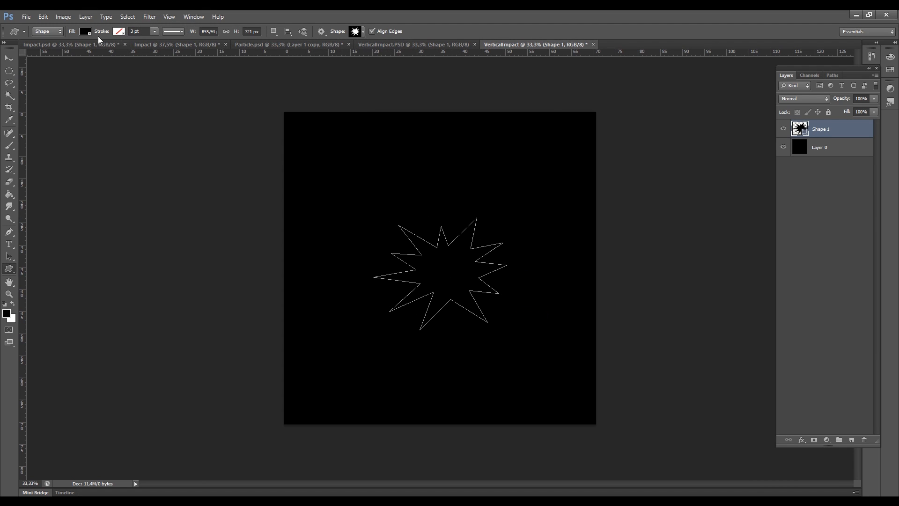
{"action": "left_click", "coordinate": [84, 31]}
{"action": "left_click", "coordinate": [42, 76]}
{"action": "left_click", "coordinate": [415, 169]}
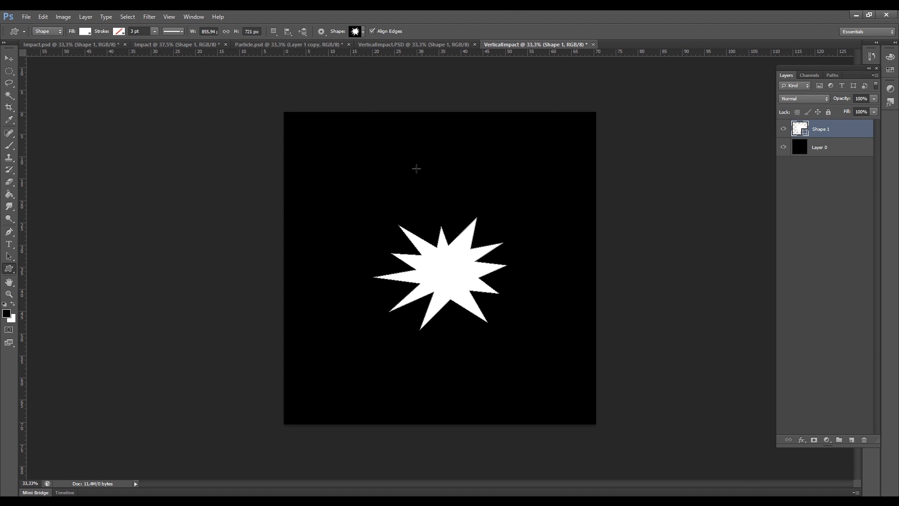
Stretch the starburst's top spike upward and delete three anchor points along its lower edge
{"action": "key", "text": "v"}
{"action": "scroll", "coordinate": [440, 216], "scroll_direction": "up", "scroll_amount": 5, "text": "alt"}
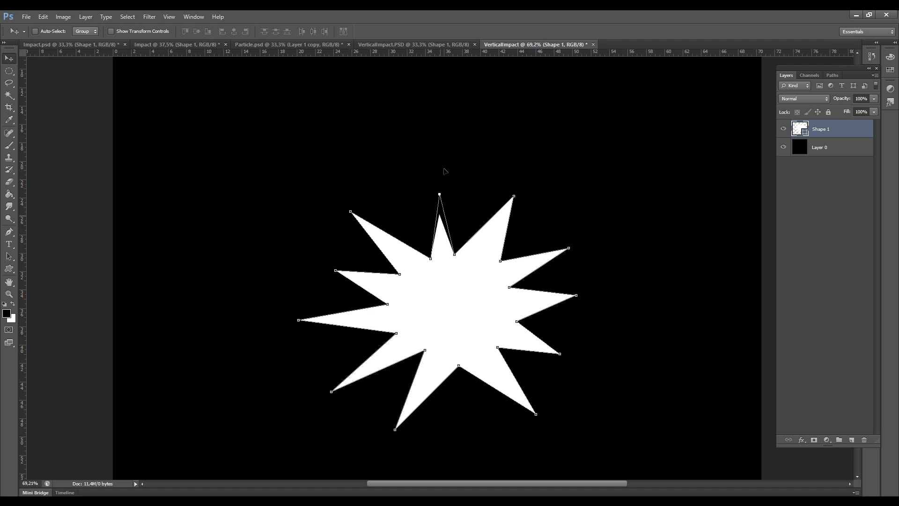
{"action": "left_click_drag", "start_coordinate": [443, 170], "coordinate": [448, 115]}
{"action": "key", "text": "p"}
{"action": "left_click", "coordinate": [394, 429]}
{"action": "left_click", "coordinate": [458, 365]}
{"action": "left_click", "coordinate": [425, 350]}
{"action": "key", "text": "b"}
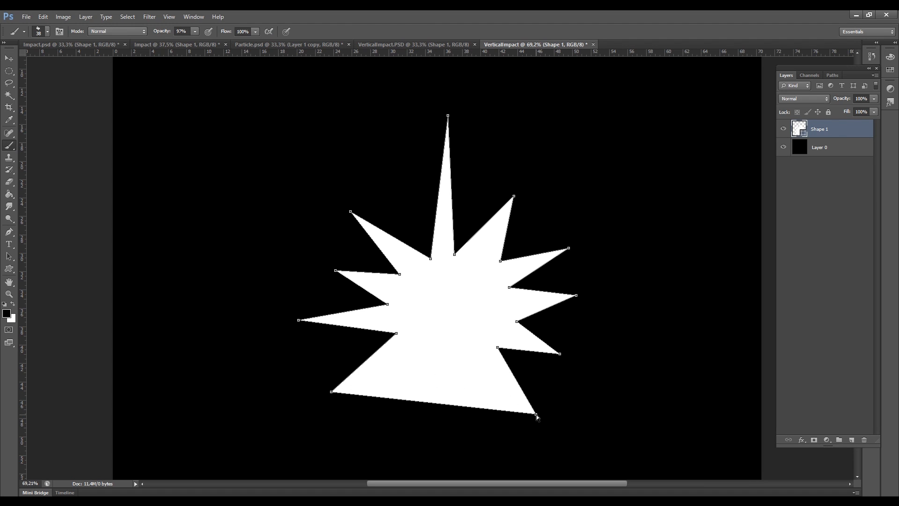
Level the shape's base, pull its lower-right spikes inward, and remove a surplus anchor point on each side
{"action": "key", "text": "p"}
{"action": "left_click_drag", "start_coordinate": [535, 414], "coordinate": [535, 394], "text": "ctrl"}
{"action": "left_click", "coordinate": [497, 347]}
{"action": "left_click_drag", "start_coordinate": [560, 353], "coordinate": [539, 332], "text": "ctrl"}
{"action": "left_click_drag", "start_coordinate": [517, 321], "coordinate": [516, 351], "text": "ctrl"}
{"action": "left_click_drag", "start_coordinate": [576, 294], "coordinate": [531, 294], "text": "ctrl"}
{"action": "left_click", "coordinate": [396, 333]}
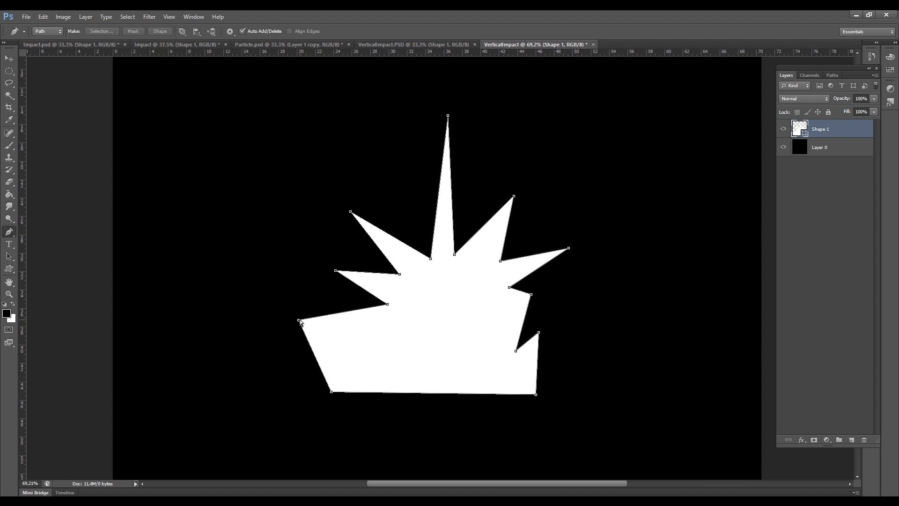
Reshape the left spikes so they stay close to the body and point upward towards the central peak
{"action": "left_click_drag", "start_coordinate": [300, 320], "coordinate": [361, 340], "text": "ctrl"}
{"action": "left_click_drag", "start_coordinate": [388, 304], "coordinate": [391, 352], "text": "ctrl"}
{"action": "left_click_drag", "start_coordinate": [335, 271], "coordinate": [401, 310], "text": "ctrl"}
{"action": "left_click_drag", "start_coordinate": [430, 258], "coordinate": [423, 283], "text": "ctrl"}
{"action": "left_click_drag", "start_coordinate": [350, 211], "coordinate": [406, 199], "text": "ctrl"}
Pull the right spikes upward and inward, and widen the base to form a tapered, jagged spire
{"action": "left_click_drag", "start_coordinate": [514, 196], "coordinate": [485, 190], "text": "ctrl"}
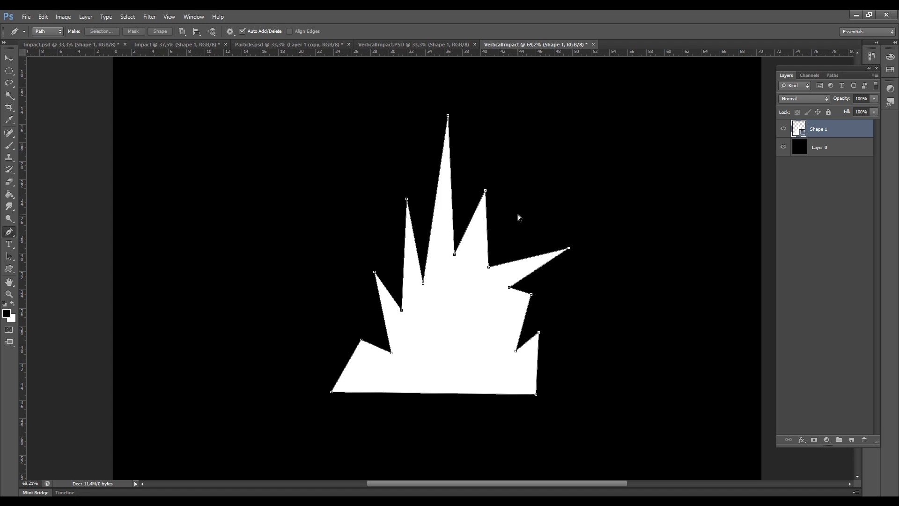
{"action": "left_click_drag", "start_coordinate": [568, 247], "coordinate": [514, 226], "text": "ctrl"}
{"action": "left_click", "coordinate": [531, 294]}
{"action": "left_click_drag", "start_coordinate": [536, 395], "coordinate": [571, 389], "text": "ctrl"}
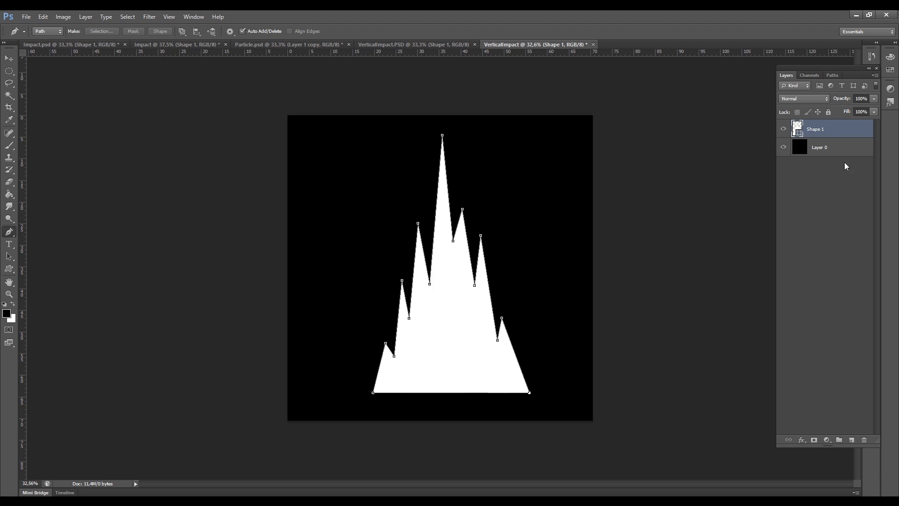
Add a white Outer Glow with a size of 81 px and a slight spread to the Shape 1 layer
{"action": "double_click", "coordinate": [849, 134]}
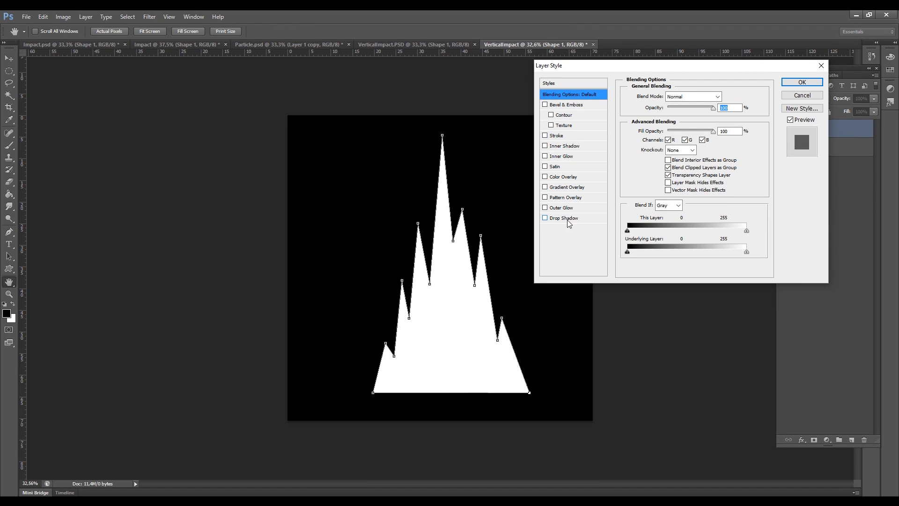
{"action": "left_click", "coordinate": [563, 209]}
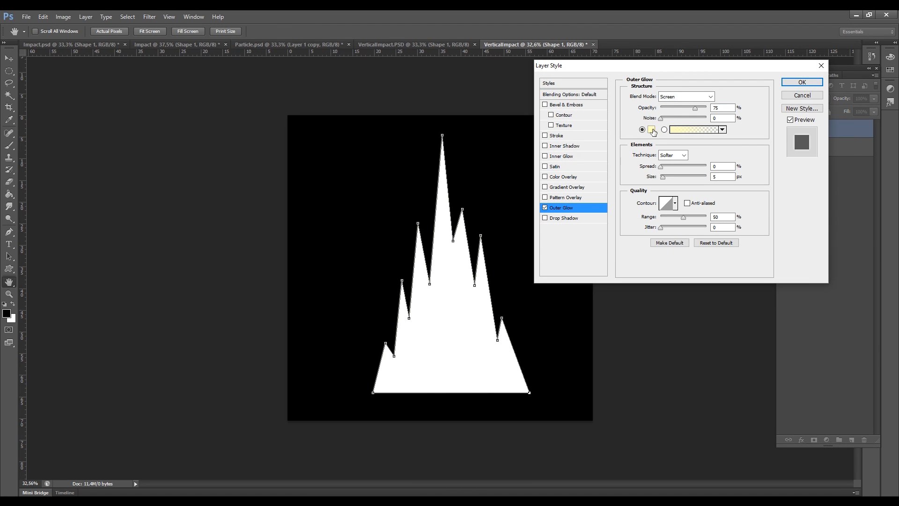
{"action": "left_click", "coordinate": [651, 130]}
{"action": "left_click", "coordinate": [790, 62]}
{"action": "left_click_drag", "start_coordinate": [664, 177], "coordinate": [672, 179]}
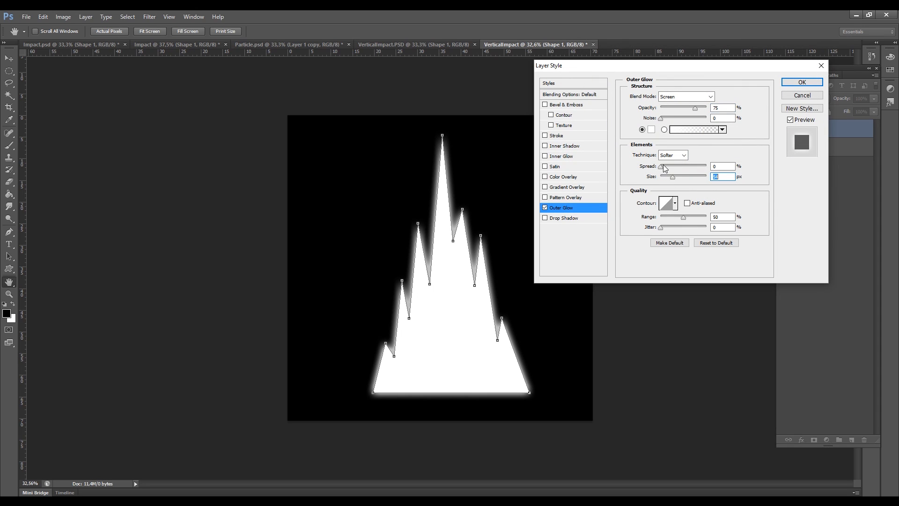
{"action": "key", "text": "shift+Tab"}
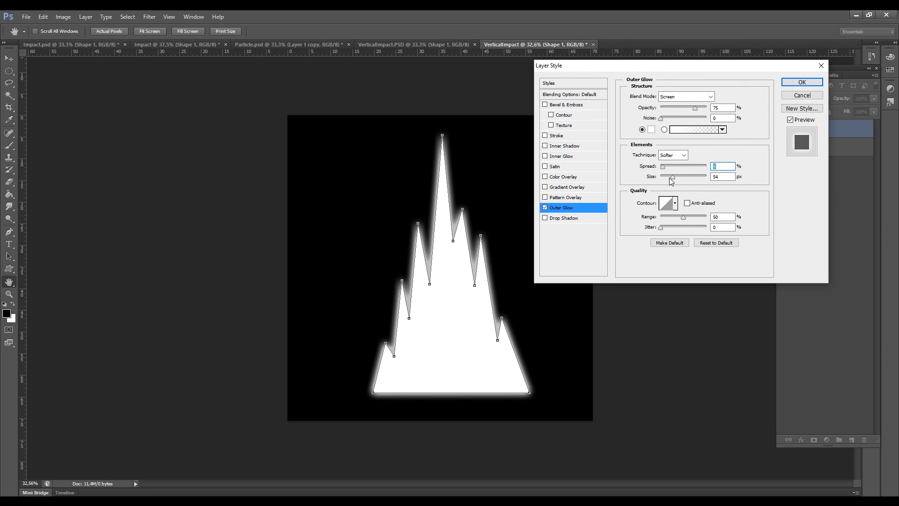
{"action": "key", "text": "Return"}
Apply Gaussian Blur to the Shape 1 layer and set its Outer Glow spread to 0%
{"action": "left_click", "coordinate": [150, 17]}
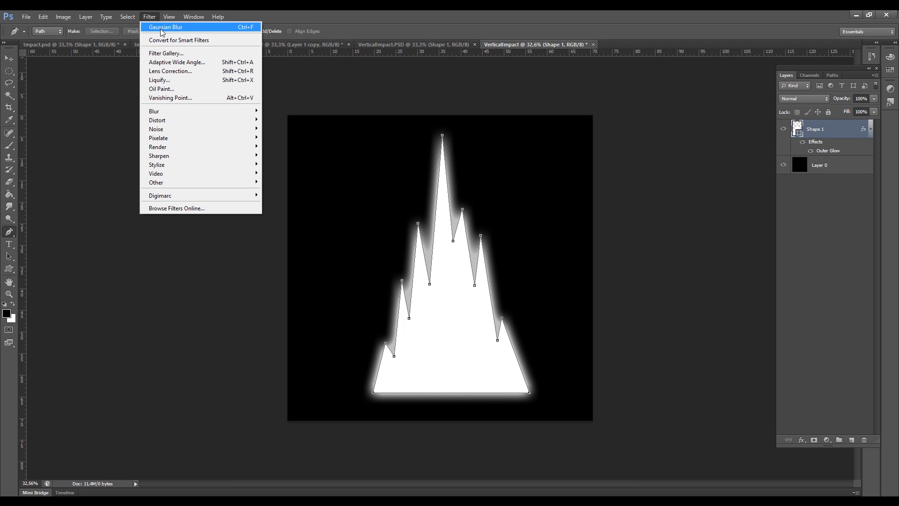
{"action": "left_click", "coordinate": [161, 27]}
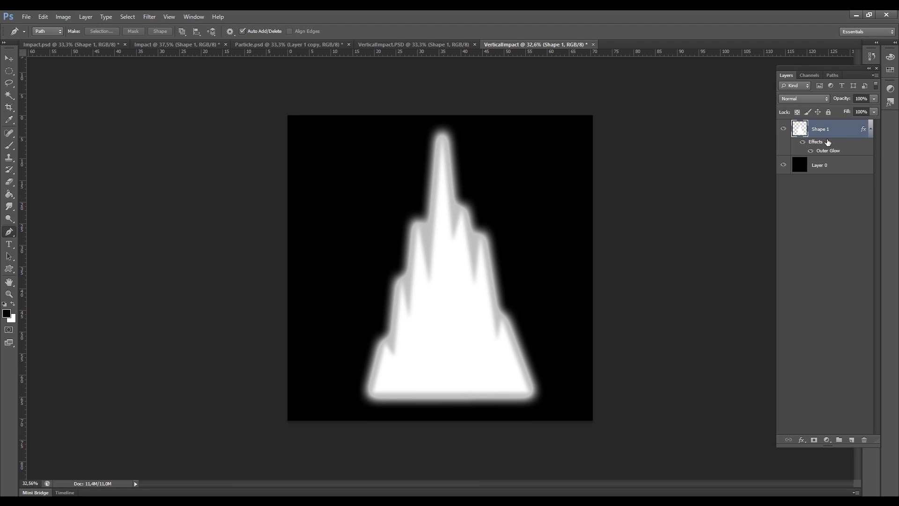
{"action": "double_click", "coordinate": [827, 142]}
{"action": "left_click", "coordinate": [569, 208]}
{"action": "left_click", "coordinate": [663, 167]}
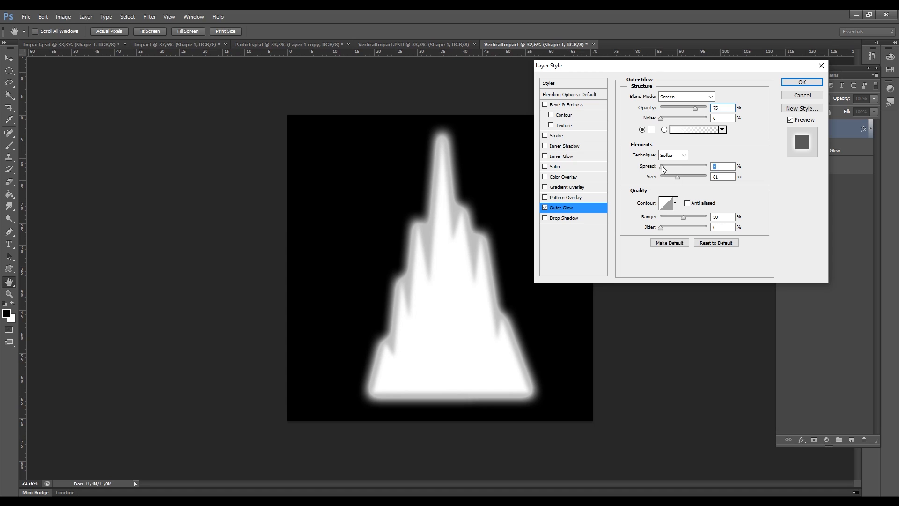
{"action": "left_click_drag", "start_coordinate": [663, 169], "coordinate": [659, 168]}
{"action": "left_click", "coordinate": [678, 178]}
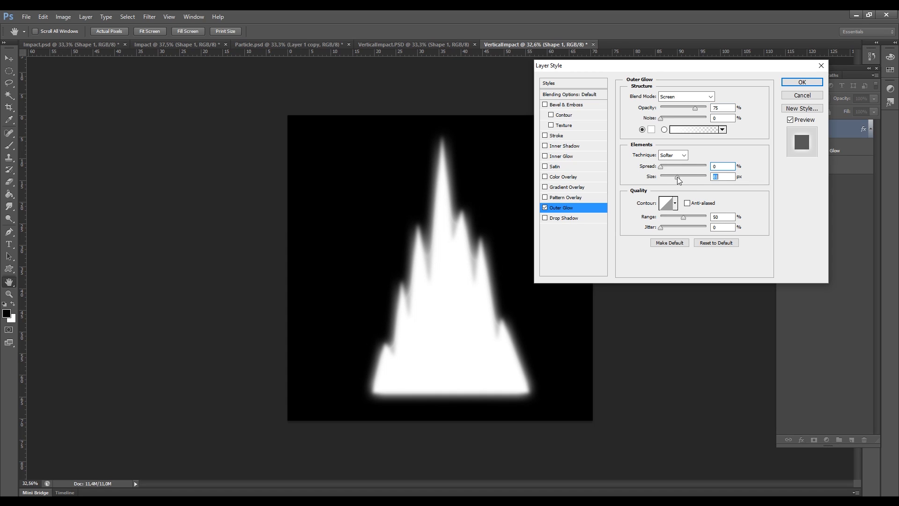
{"action": "key", "text": "Return"}
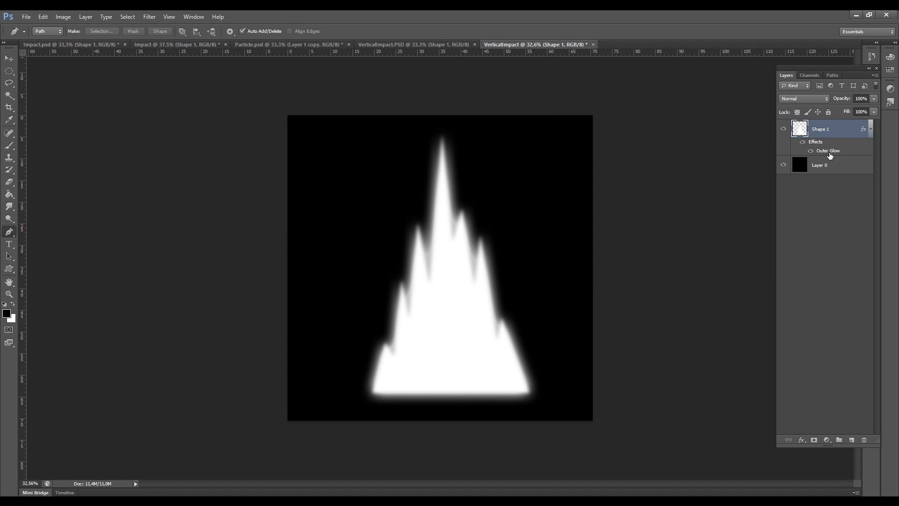
Hide the black Layer 0 and save the transparent artwork as a PSD in the Elements folder
{"action": "left_click", "coordinate": [782, 165]}
{"action": "key", "text": "ctrl+shift+s"}
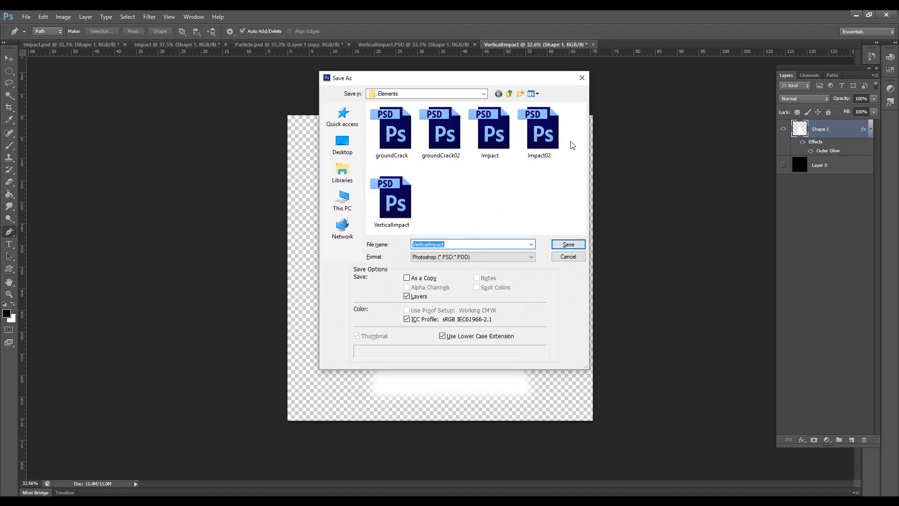
{"action": "left_click", "coordinate": [391, 201]}
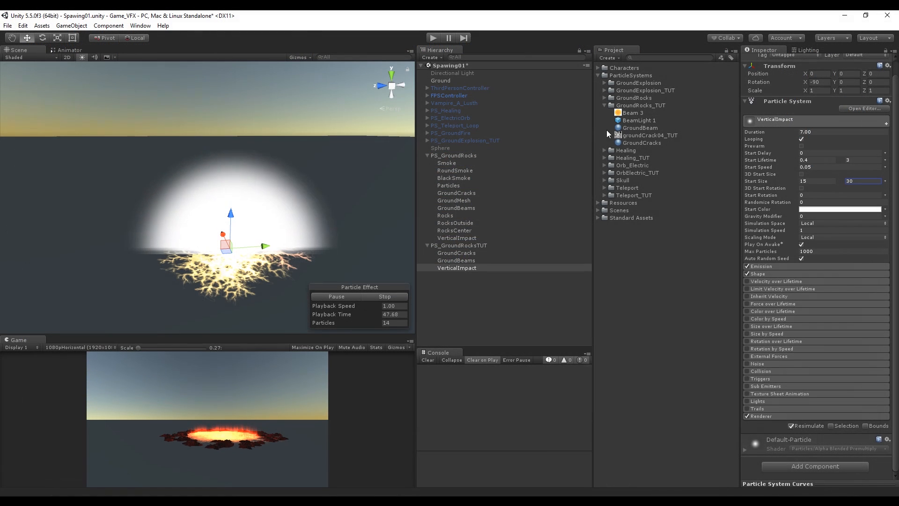
Switch to Unity and create a material named VerticalImpact in the GroundRocks_TUT folder
{"action": "right_click", "coordinate": [632, 105]}
{"action": "mouse_move", "coordinate": [644, 113]}
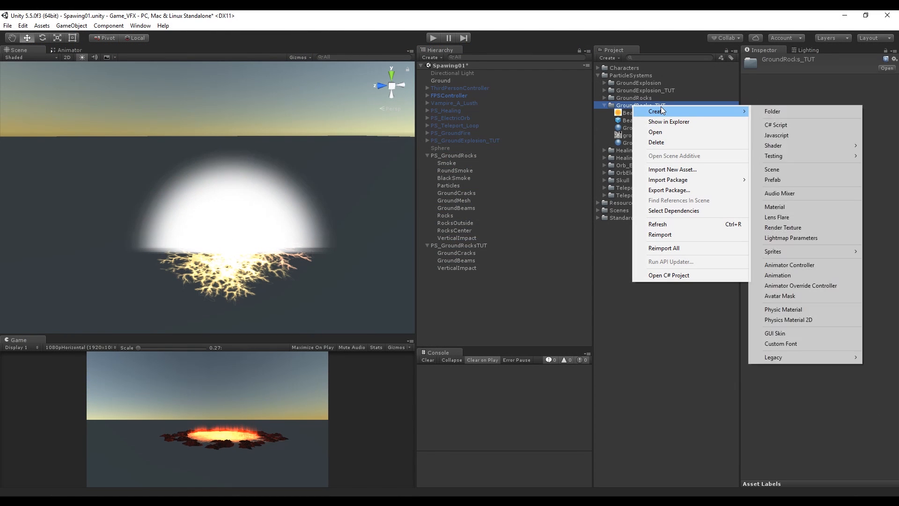
{"action": "left_click", "coordinate": [794, 207]}
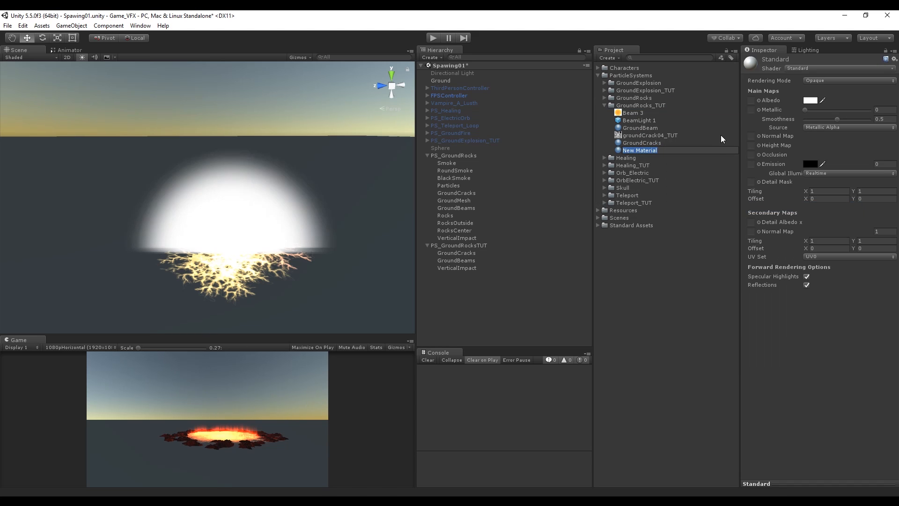
{"action": "type", "text": "VerticalImpact"}
{"action": "key", "text": "Return"}
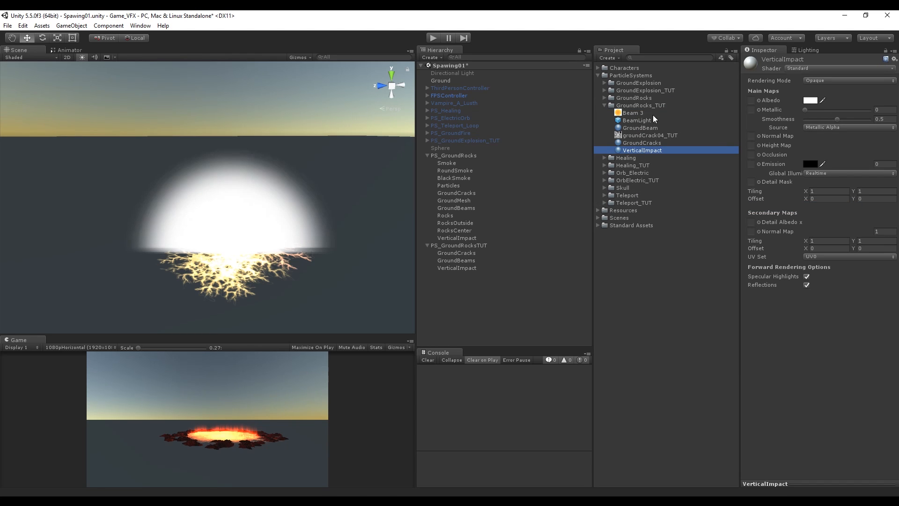
Set the VerticalImpact material's shader to Particles/Additive and use VerticalImpact03 as its particle texture
{"action": "left_click", "coordinate": [820, 68]}
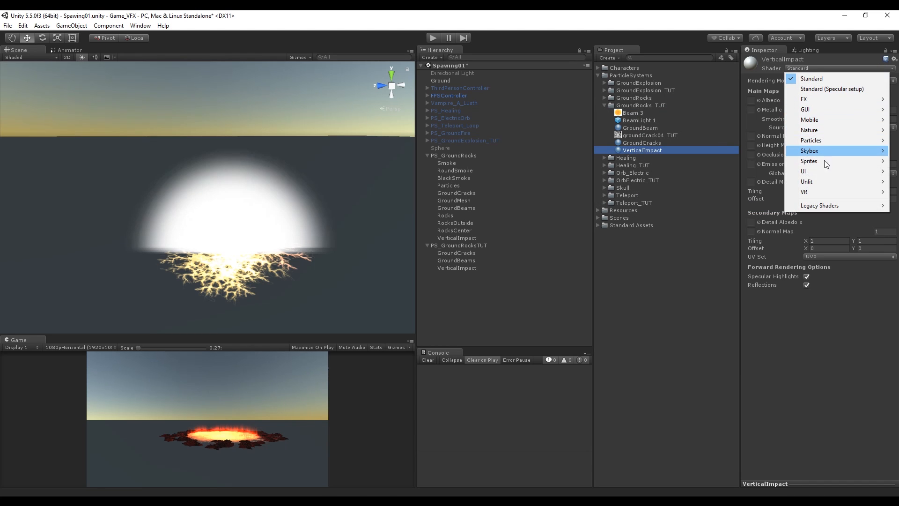
{"action": "mouse_move", "coordinate": [830, 141]}
{"action": "left_click", "coordinate": [751, 140]}
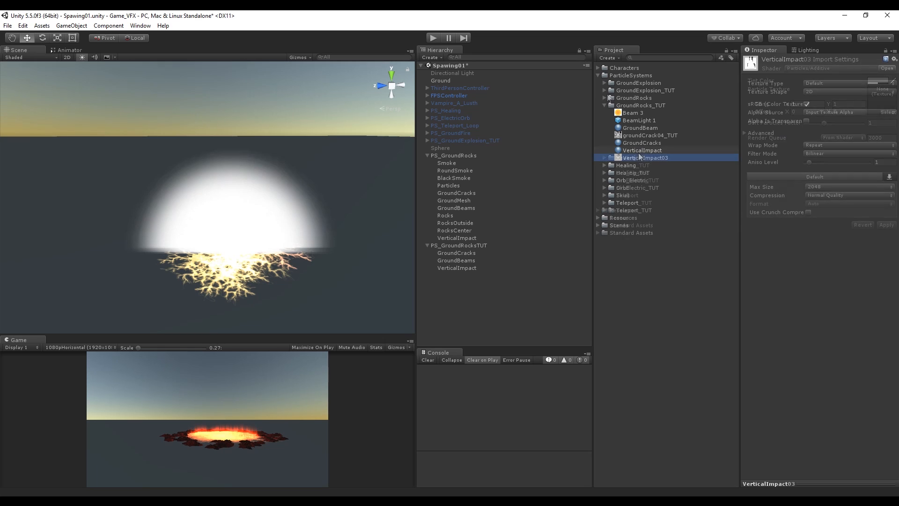
{"action": "left_click_drag", "start_coordinate": [646, 160], "coordinate": [833, 131]}
{"action": "left_click_drag", "start_coordinate": [885, 101], "coordinate": [884, 101]}
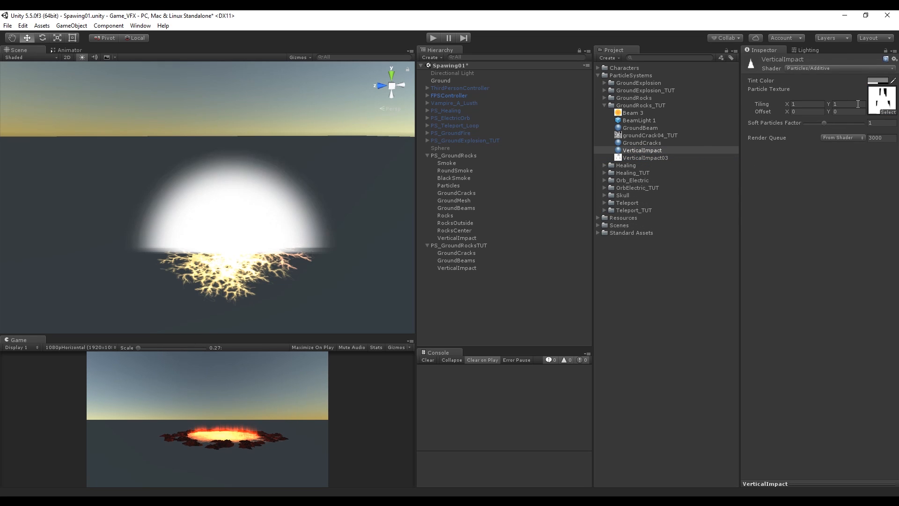
Assign the VerticalImpact material to PS_GroundRocksTUT's VerticalImpact system and set its maximum Start Size to 20
{"action": "left_click_drag", "start_coordinate": [624, 153], "coordinate": [446, 268]}
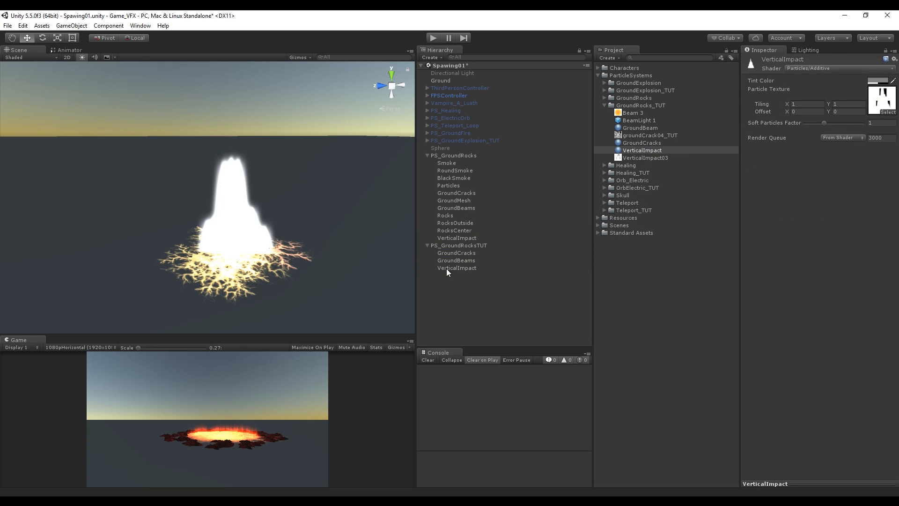
{"action": "left_click", "coordinate": [458, 268]}
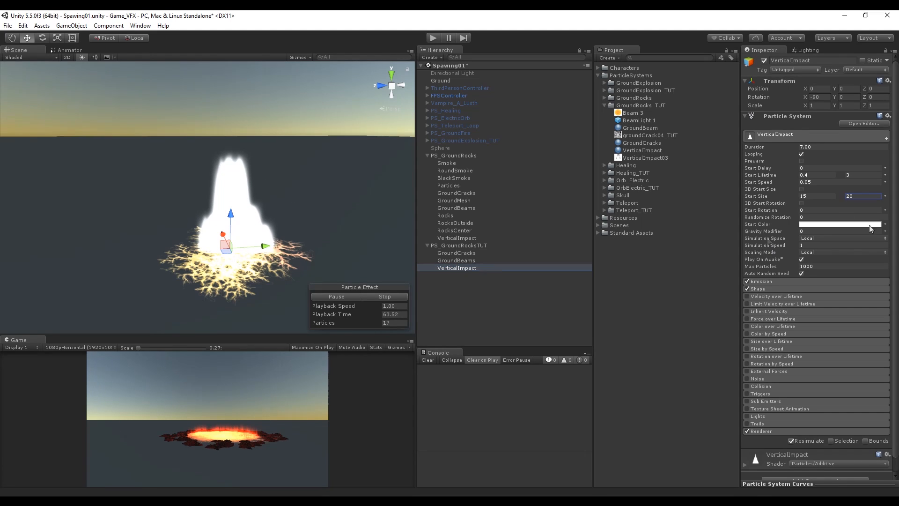
Make VerticalImpact's Start Color random between two colors and set the first to semi-transparent dark orange C1652947
{"action": "left_click", "coordinate": [883, 225]}
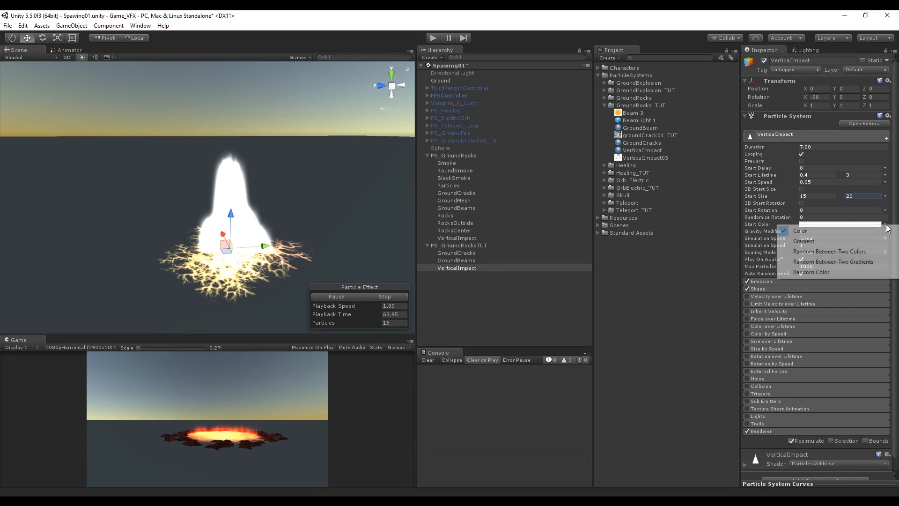
{"action": "left_click", "coordinate": [851, 251]}
{"action": "left_click", "coordinate": [842, 225]}
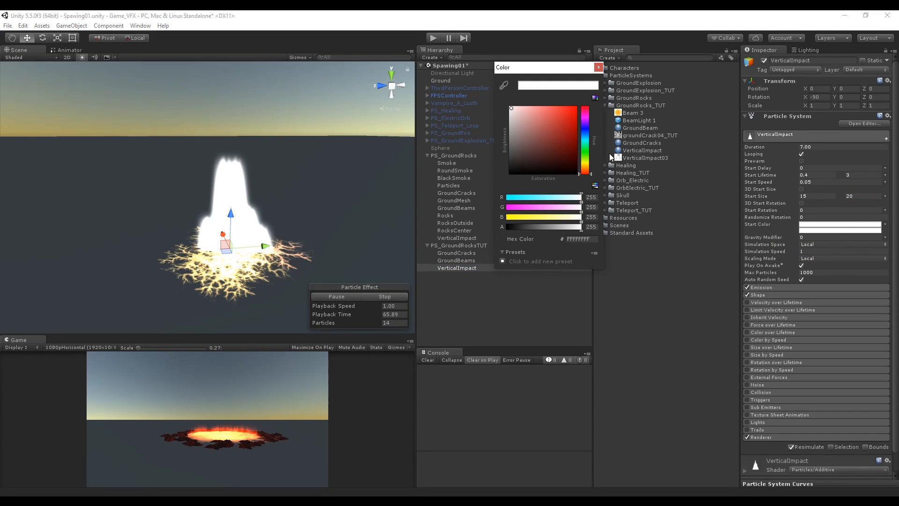
{"action": "left_click_drag", "start_coordinate": [591, 175], "coordinate": [590, 171]}
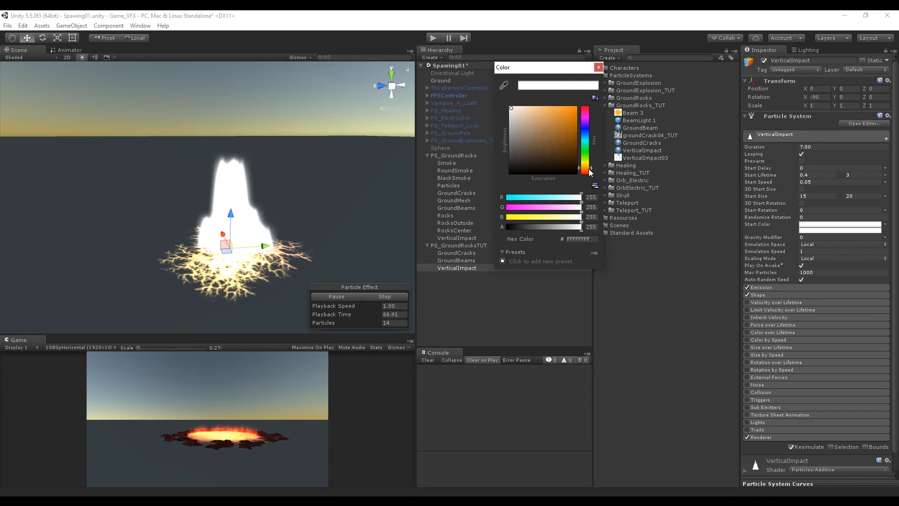
{"action": "left_click", "coordinate": [561, 124]}
{"action": "mouse_move", "coordinate": [581, 226]}
{"action": "left_mouse_down"}
{"action": "mouse_move", "coordinate": [519, 227]}
{"action": "mouse_move", "coordinate": [527, 230]}
{"action": "left_mouse_up"}
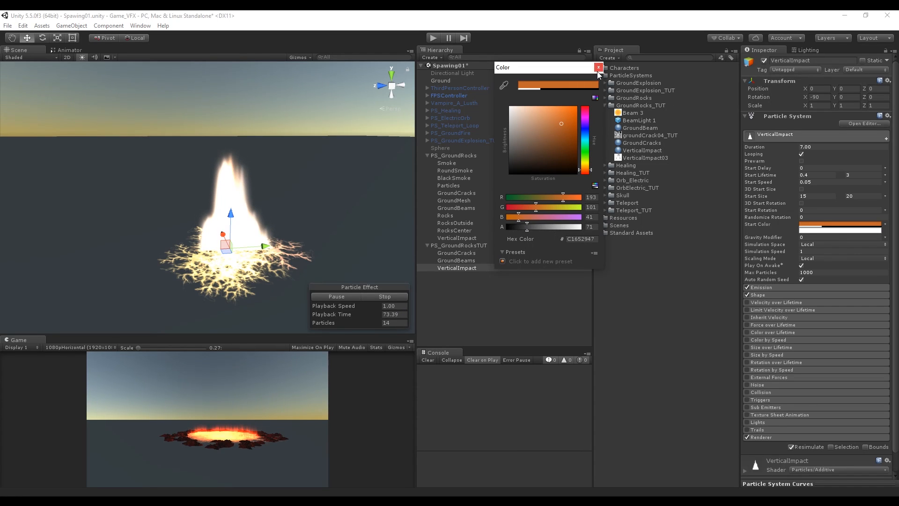
Set the second Start Color to a lighter orange, about E3941E, with strongly reduced alpha
{"action": "left_click", "coordinate": [840, 230]}
{"action": "left_click_drag", "start_coordinate": [586, 172], "coordinate": [587, 168]}
{"action": "left_click_drag", "start_coordinate": [564, 122], "coordinate": [568, 113]}
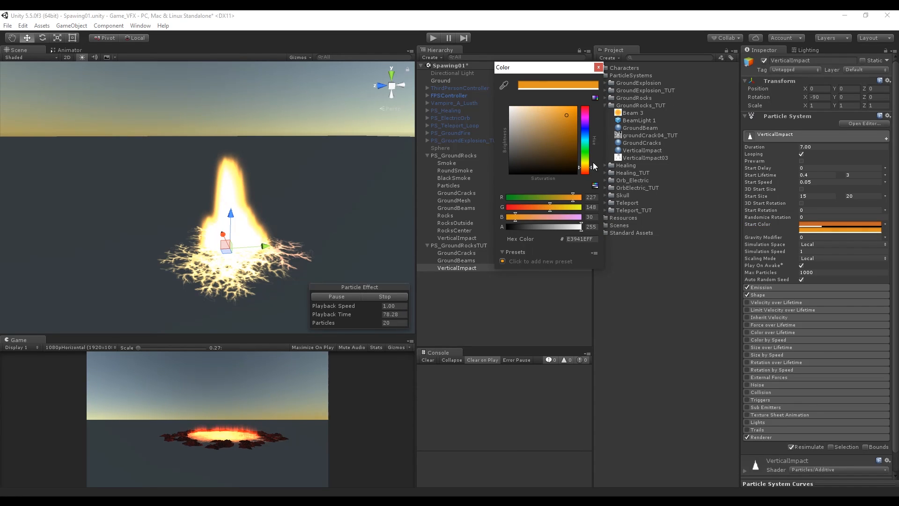
{"action": "left_click_drag", "start_coordinate": [581, 227], "coordinate": [519, 227]}
{"action": "left_click", "coordinate": [598, 68]}
{"action": "left_click", "coordinate": [823, 224]}
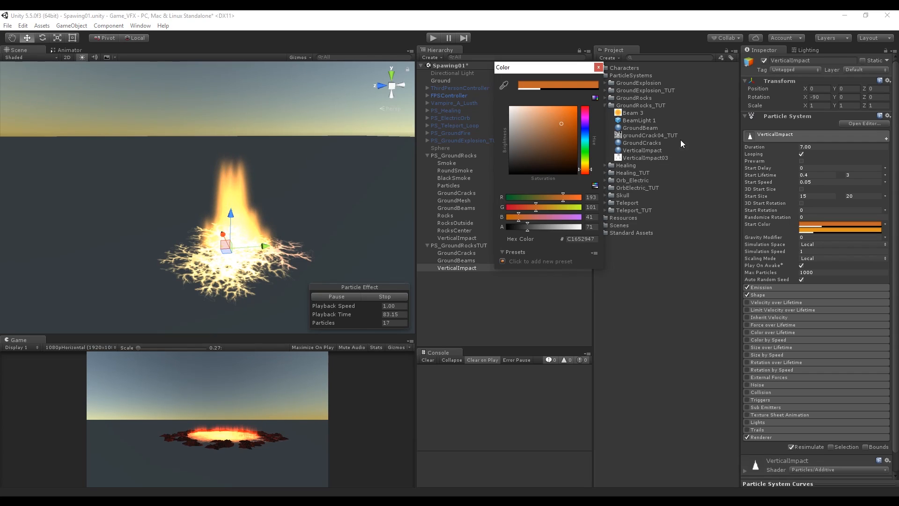
{"action": "left_click", "coordinate": [598, 68]}
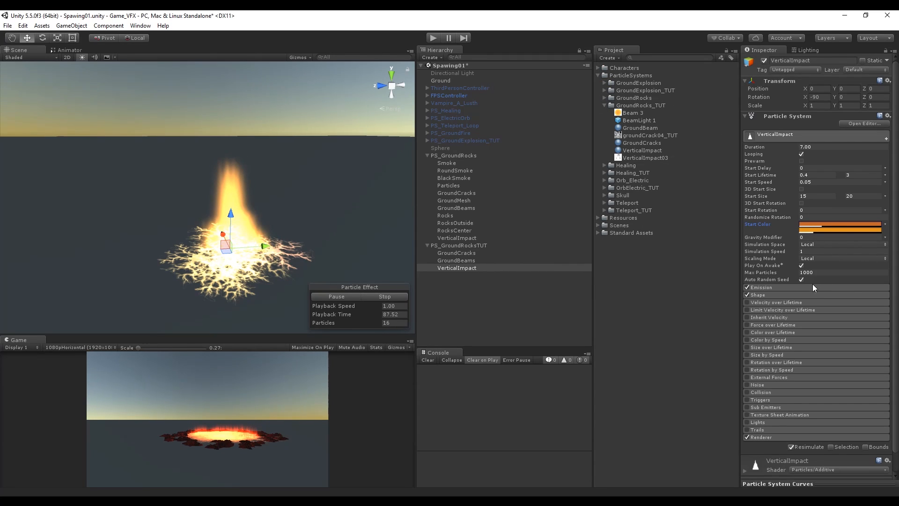
Set the VerticalImpact emitter's cone shape to an angle of 0 and a radius of 3.5
{"action": "left_click", "coordinate": [798, 294]}
{"action": "left_click", "coordinate": [811, 310]}
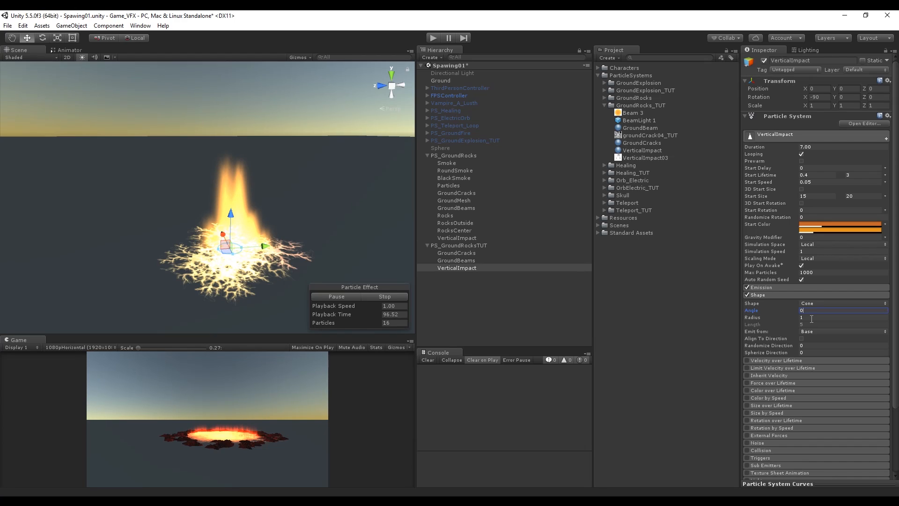
{"action": "left_click", "coordinate": [804, 317]}
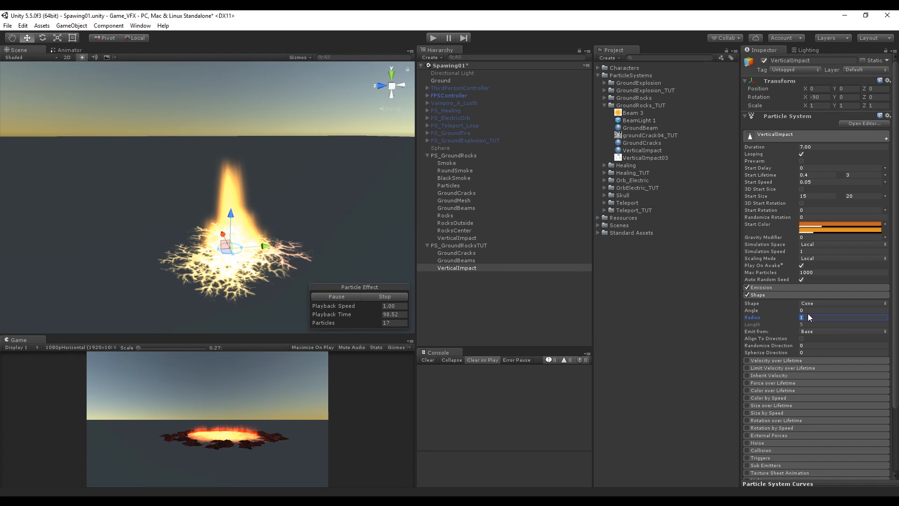
{"action": "type", "text": "4"}
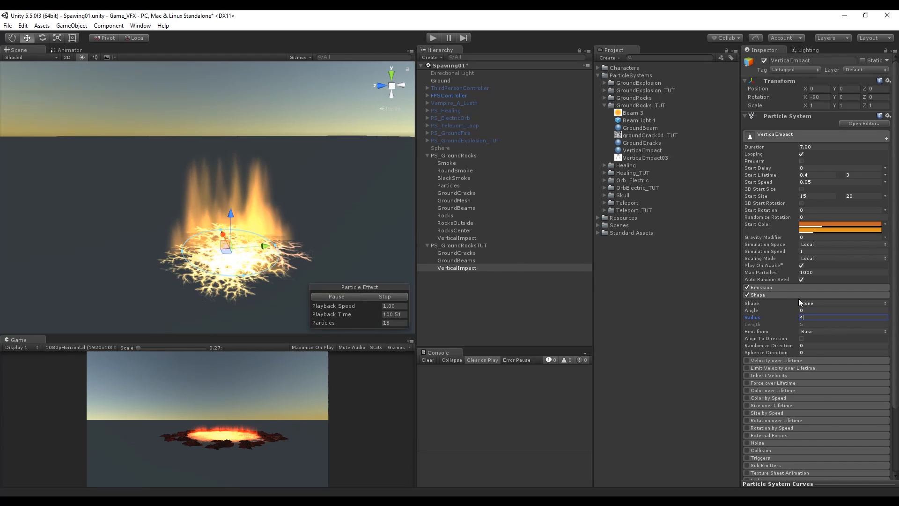
{"action": "left_click_drag", "start_coordinate": [806, 317], "coordinate": [785, 320]}
{"action": "type", "text": "3.5"}
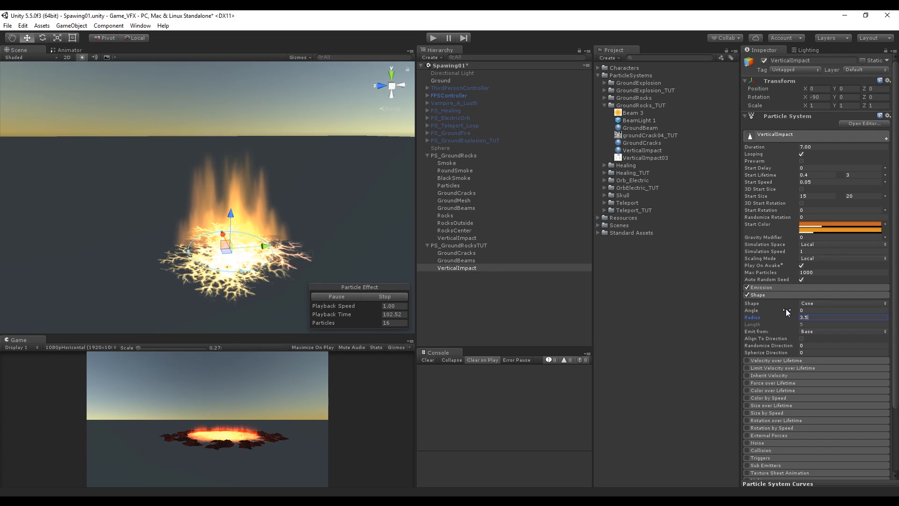
Set VerticalImpact's emission Rate over Time to 0 and add four bursts at times 0, 0.2, 0.4 and 0.6
{"action": "left_click_drag", "start_coordinate": [327, 236], "coordinate": [300, 188], "text": "alt"}
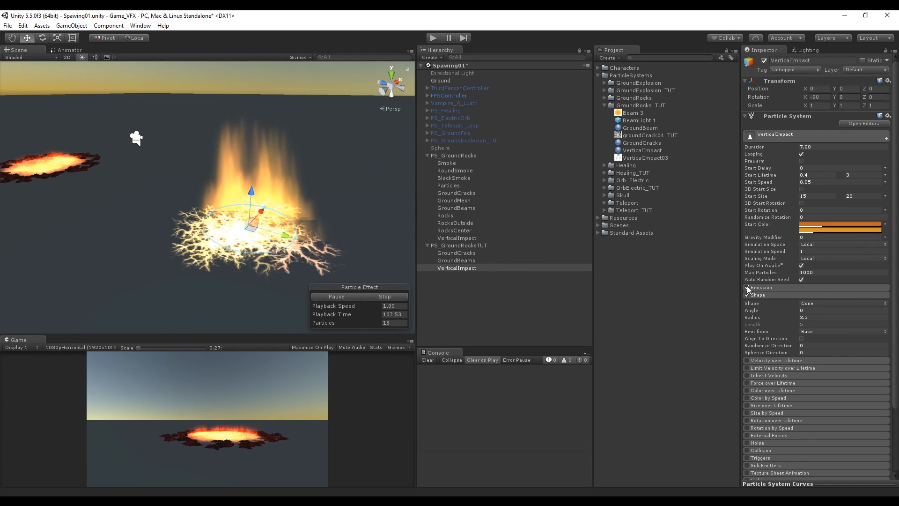
{"action": "left_click", "coordinate": [801, 288]}
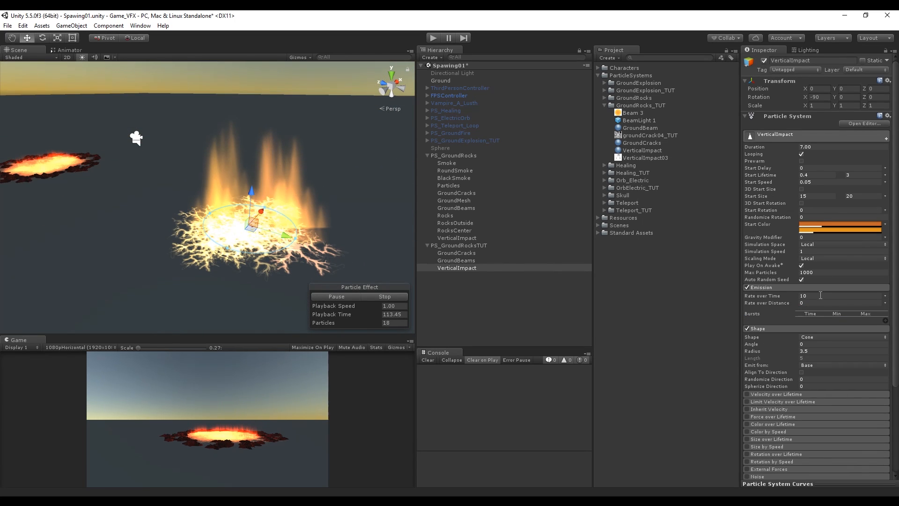
{"action": "left_click", "coordinate": [820, 294]}
{"action": "type", "text": "0"}
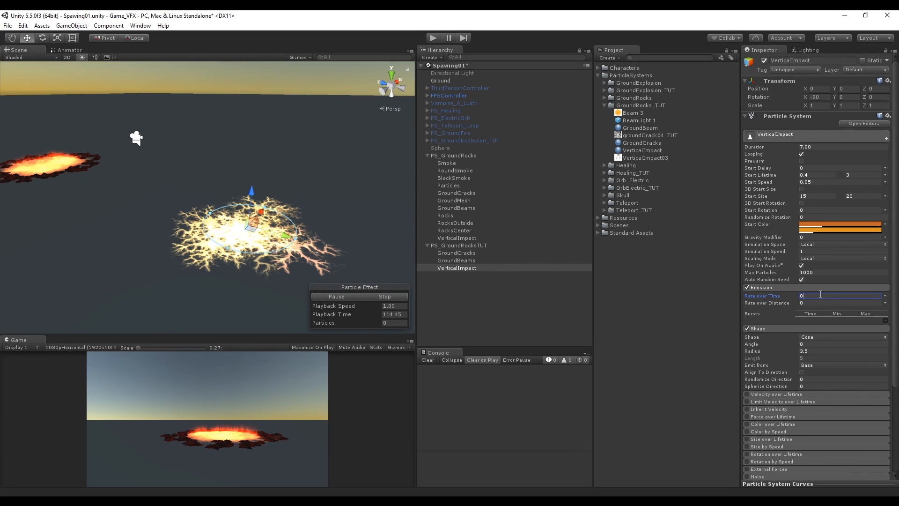
{"action": "left_click", "coordinate": [885, 315]}
{"action": "left_click", "coordinate": [885, 327]}
{"action": "left_click", "coordinate": [885, 341]}
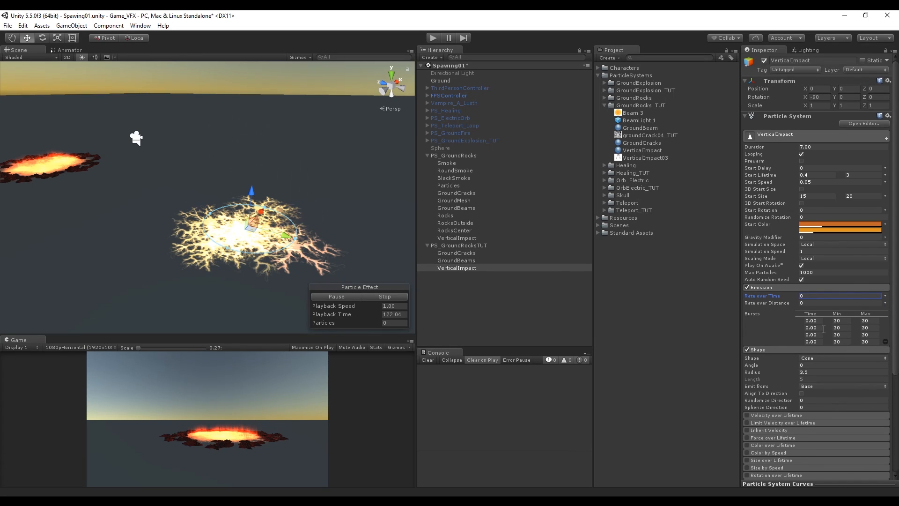
{"action": "type", "text": "0.6"}
Set the four bursts' minimum and maximum particle counts to 5 and 5, 10 and 10, 15 and 30, and 20 and 20
{"action": "left_click", "coordinate": [839, 320]}
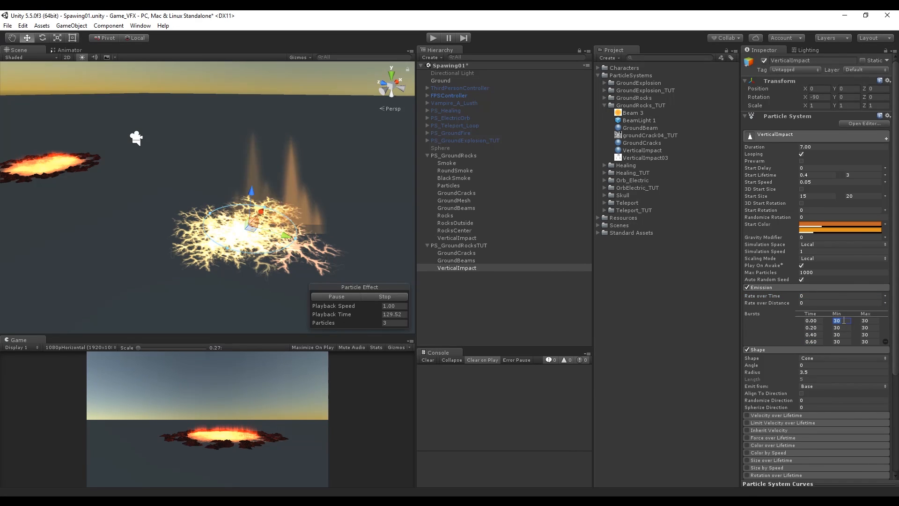
{"action": "type", "text": "5"}
{"action": "left_click", "coordinate": [867, 321]}
{"action": "type", "text": "5"}
{"action": "left_click", "coordinate": [839, 328]}
{"action": "type", "text": "10"}
{"action": "left_click", "coordinate": [870, 328]}
{"action": "left_click", "coordinate": [846, 335]}
{"action": "type", "text": "15"}
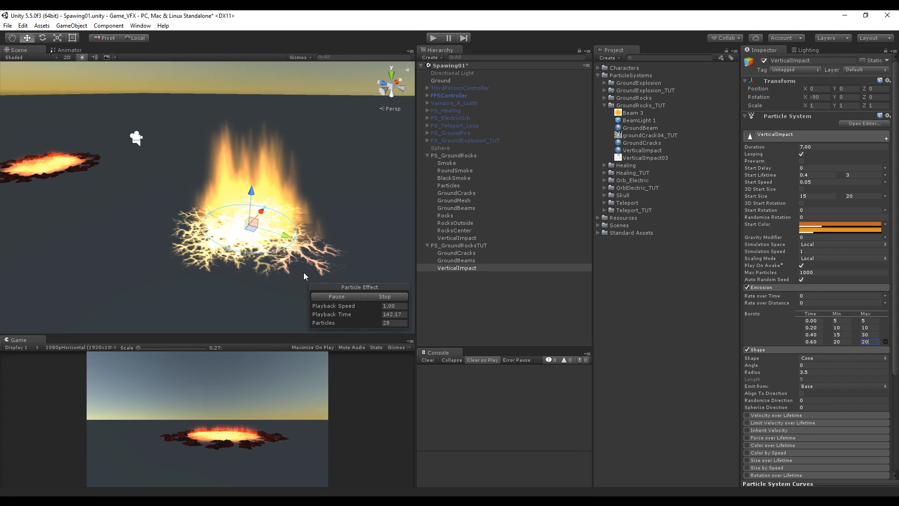
Enable Color over Lifetime on VerticalImpact with the red-to-orange fading preset gradient and shift its red starting color toward orange
{"action": "scroll", "coordinate": [863, 284], "scroll_direction": "down", "scroll_amount": 5}
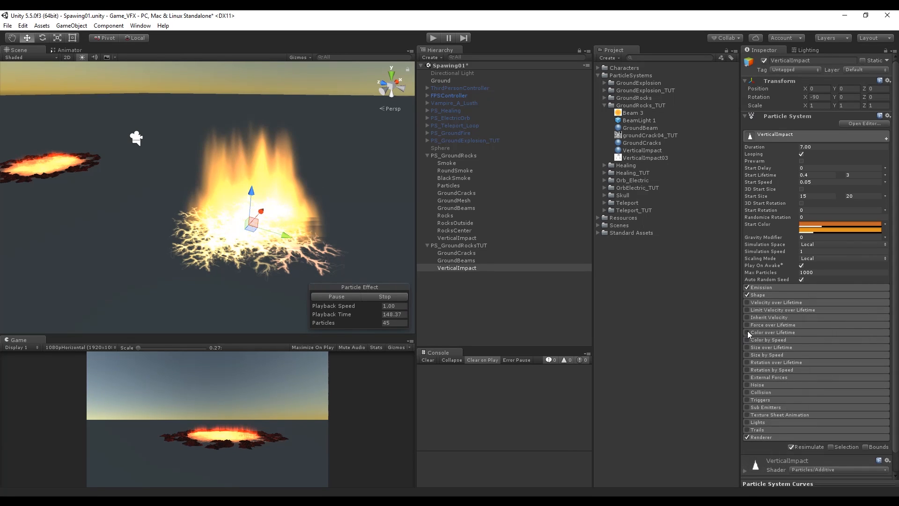
{"action": "left_click", "coordinate": [747, 332]}
{"action": "left_click", "coordinate": [763, 332]}
{"action": "left_click", "coordinate": [827, 341]}
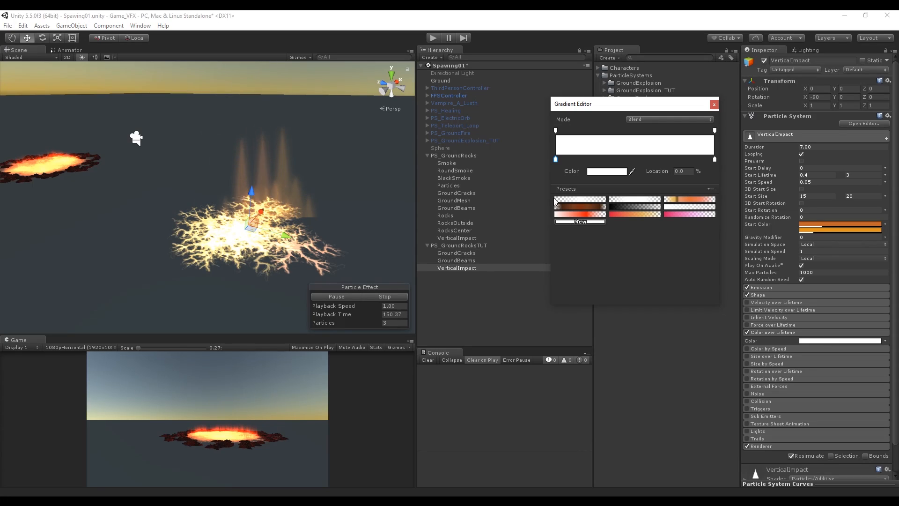
{"action": "left_click", "coordinate": [630, 216]}
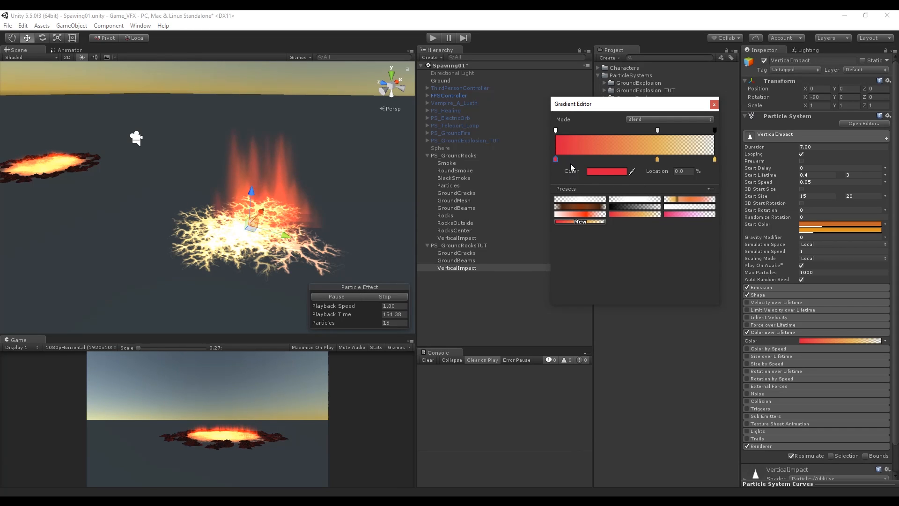
{"action": "left_click", "coordinate": [607, 171]}
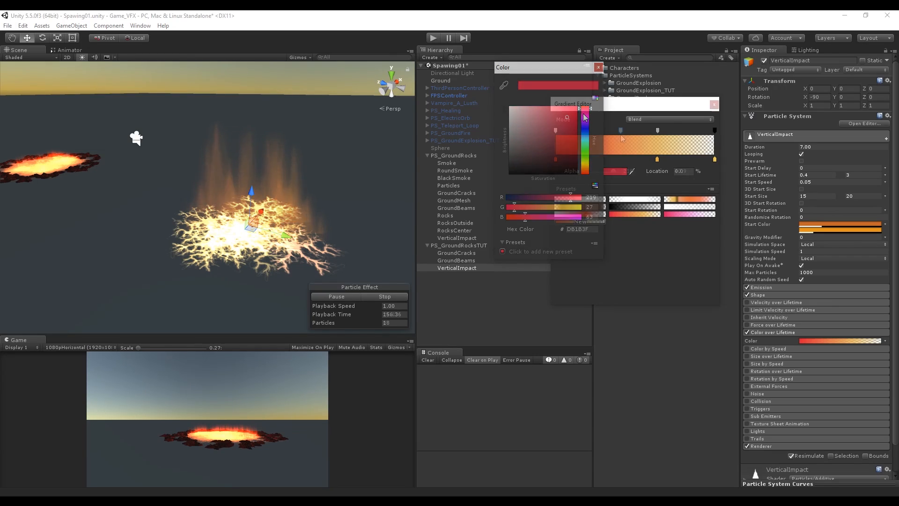
{"action": "left_click", "coordinate": [773, 332]}
Enable Size over Lifetime on VerticalImpact and shape its curve to rise quickly to 1, hold, and fall to 0 at the end
{"action": "left_click", "coordinate": [767, 347]}
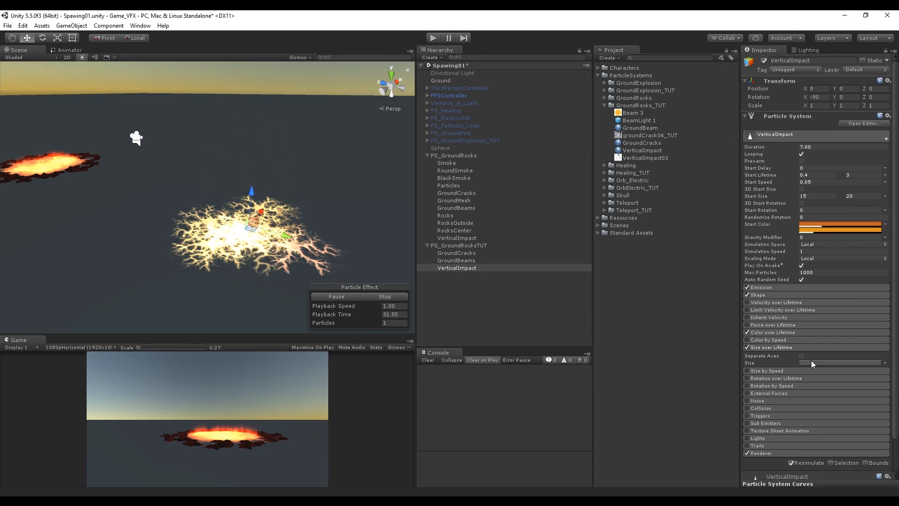
{"action": "left_click", "coordinate": [811, 363]}
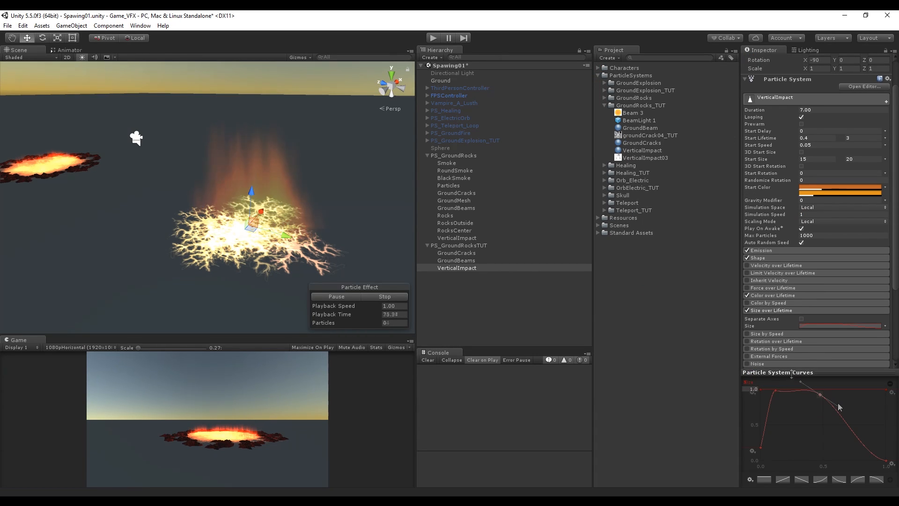
{"action": "left_click_drag", "start_coordinate": [834, 407], "coordinate": [839, 413]}
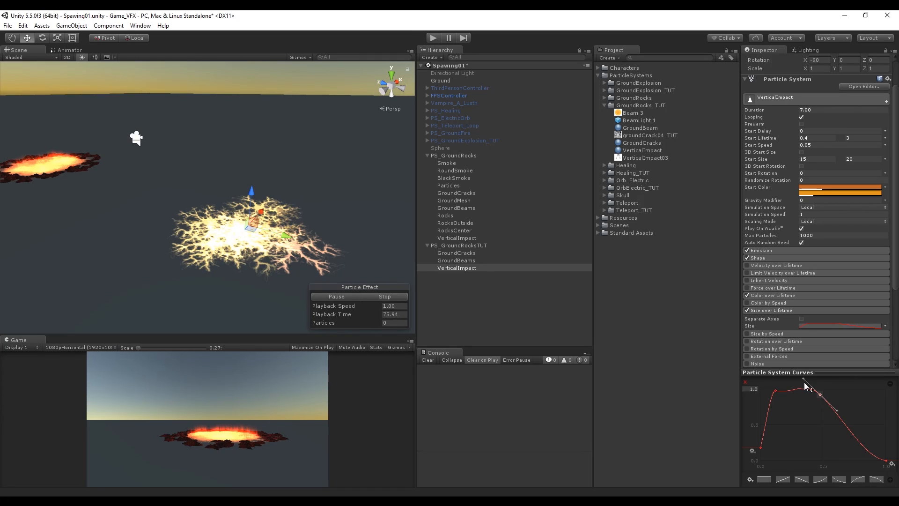
{"action": "left_click_drag", "start_coordinate": [817, 390], "coordinate": [817, 391]}
{"action": "left_click_drag", "start_coordinate": [822, 397], "coordinate": [837, 402]}
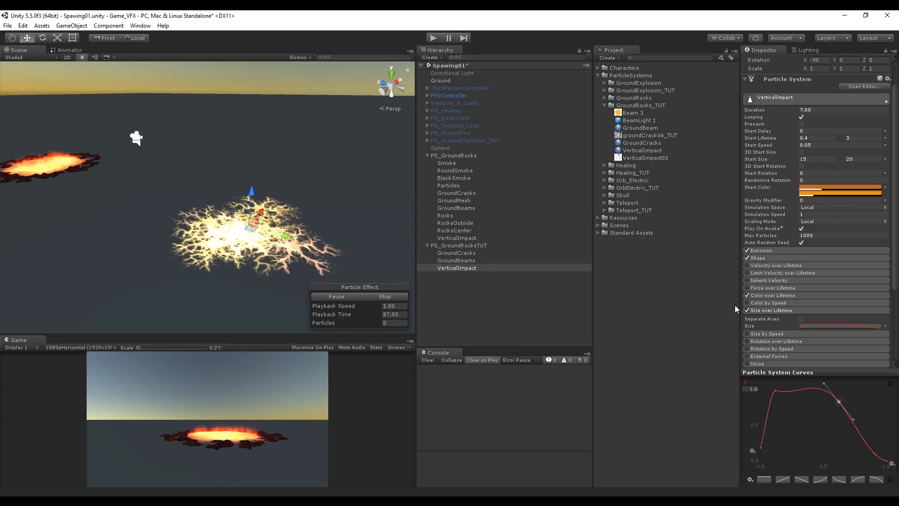
{"action": "left_click", "coordinate": [768, 309]}
Set VerticalImpact's renderer to Vertical Billboard with a Max Particle Size of 3
{"action": "scroll", "coordinate": [771, 323], "scroll_direction": "down", "scroll_amount": 4}
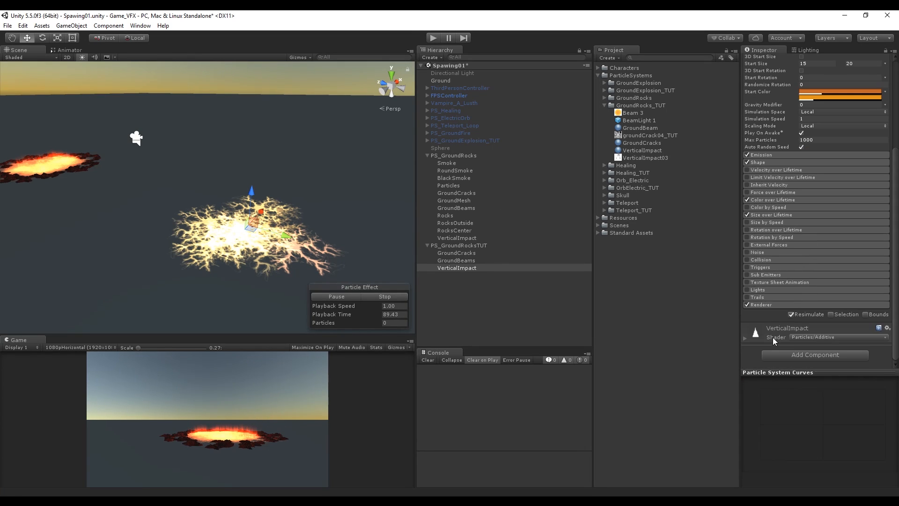
{"action": "left_click", "coordinate": [769, 304]}
{"action": "scroll", "coordinate": [794, 312], "scroll_direction": "down", "scroll_amount": 3}
{"action": "scroll", "coordinate": [794, 312], "scroll_direction": "down", "scroll_amount": 3}
{"action": "left_click", "coordinate": [828, 188]}
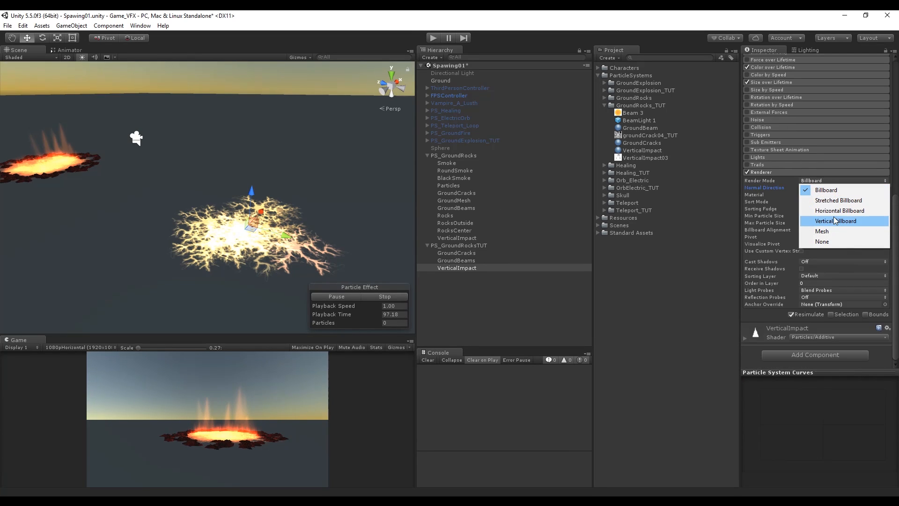
{"action": "left_click", "coordinate": [837, 221]}
{"action": "scroll", "coordinate": [836, 221], "scroll_direction": "up", "scroll_amount": 2}
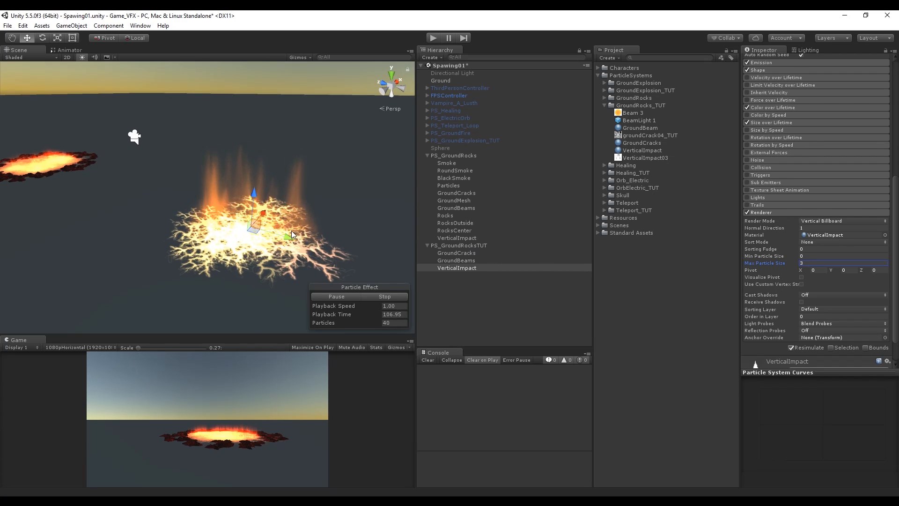
Nest GroundBeams and VerticalImpact under GroundCracks and replay the combined effect from the start
{"action": "left_click_drag", "start_coordinate": [323, 136], "coordinate": [317, 160], "text": "alt"}
{"action": "right_click_drag", "start_coordinate": [318, 159], "coordinate": [316, 157]}
{"action": "left_click", "coordinate": [463, 261]}
{"action": "left_click", "coordinate": [459, 268], "text": "shift"}
{"action": "left_click_drag", "start_coordinate": [460, 267], "coordinate": [459, 256]}
{"action": "left_click", "coordinate": [459, 254]}
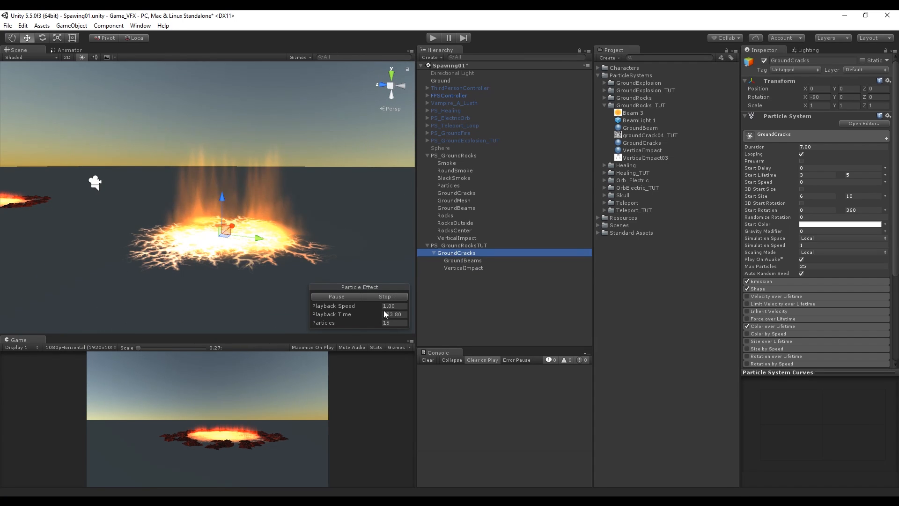
{"action": "left_click", "coordinate": [352, 296]}
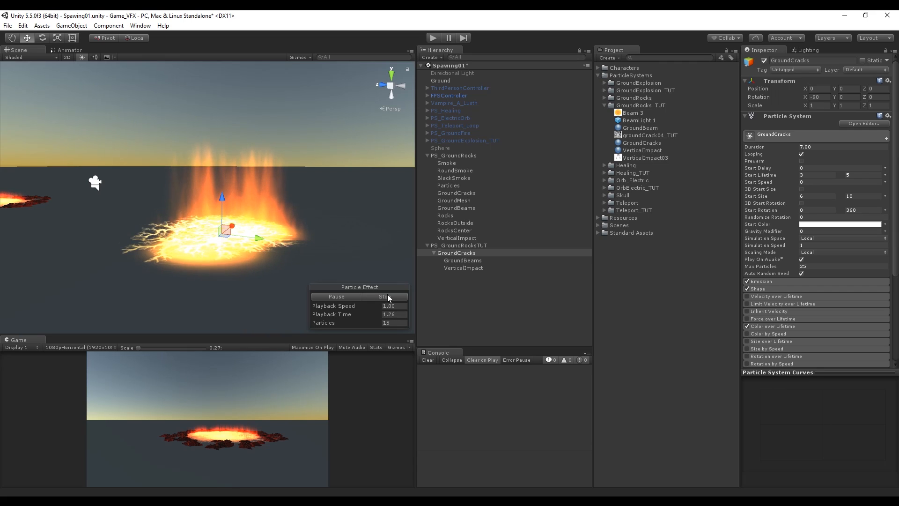
Create a particle system named BlackSmoke under PS_GroundRocksTUT and set its X rotation to -90
{"action": "right_click", "coordinate": [468, 245]}
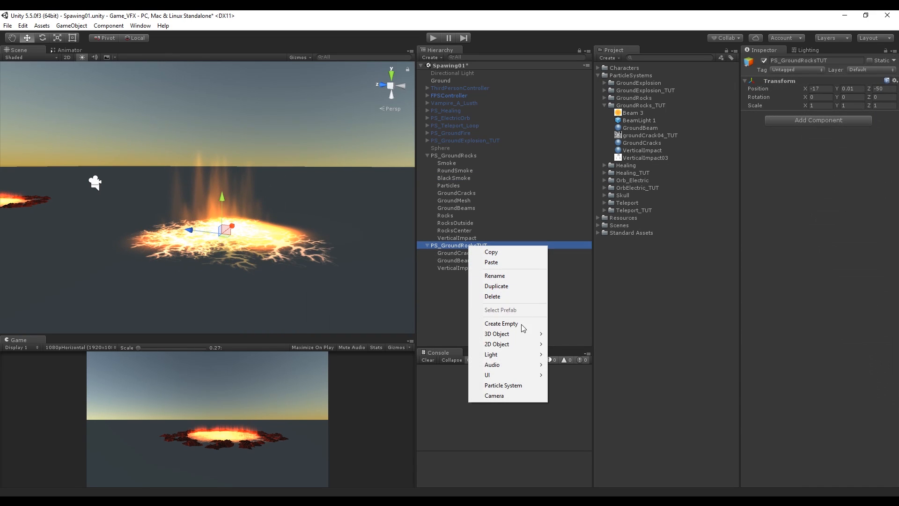
{"action": "left_click", "coordinate": [520, 385]}
{"action": "left_click", "coordinate": [804, 60]}
{"action": "type", "text": "BlackSmoke"}
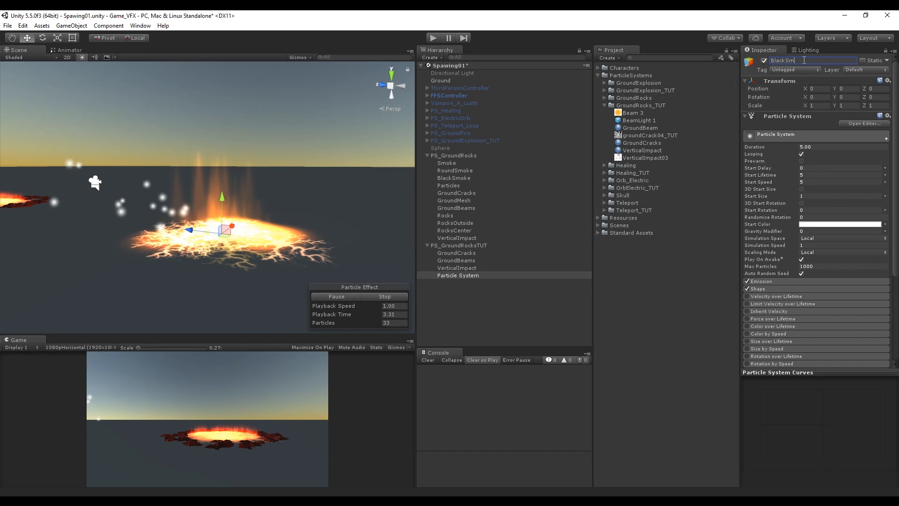
{"action": "key", "text": "Return"}
{"action": "left_click", "coordinate": [815, 96]}
{"action": "type", "text": "-90"}
{"action": "left_click", "coordinate": [445, 275]}
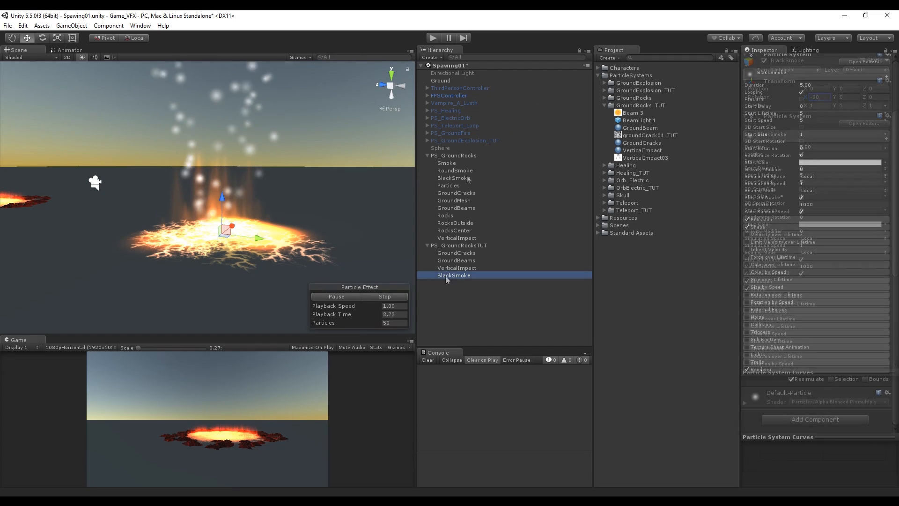
Create a material named BlackSmoke in the GroundRocks_TUT folder with the Particles/Multiply shader
{"action": "right_click_drag", "start_coordinate": [280, 191], "coordinate": [341, 181]}
{"action": "right_click", "coordinate": [627, 105]}
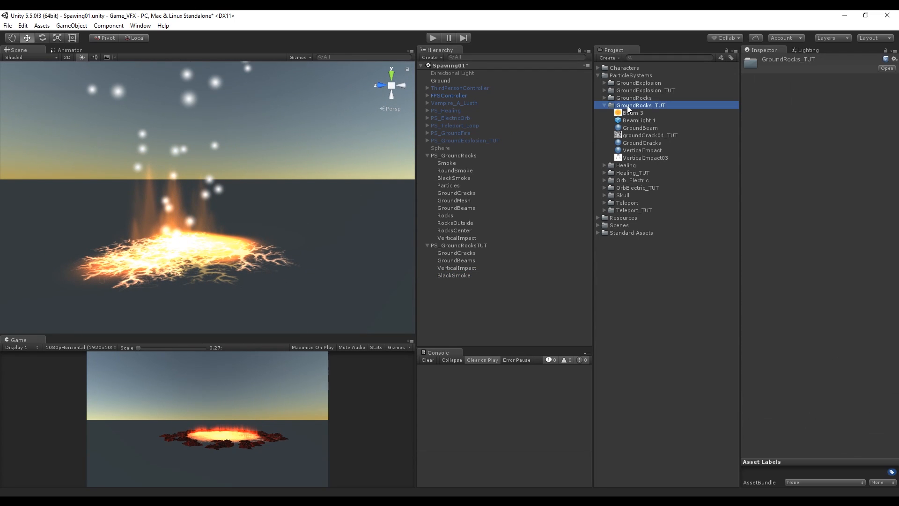
{"action": "mouse_move", "coordinate": [680, 111]}
{"action": "left_click", "coordinate": [786, 207]}
{"action": "left_click", "coordinate": [838, 68]}
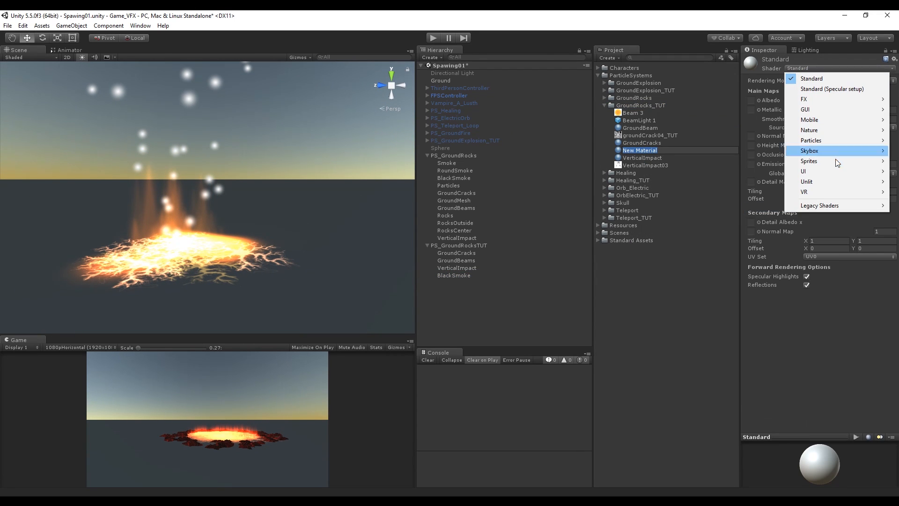
{"action": "mouse_move", "coordinate": [839, 147]}
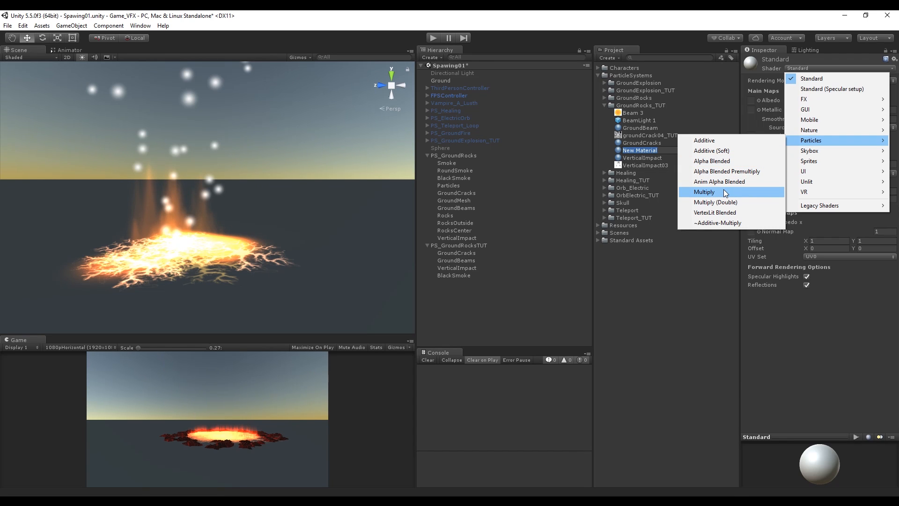
{"action": "left_click", "coordinate": [723, 192]}
{"action": "left_click", "coordinate": [635, 150]}
{"action": "type", "text": "Blac"}
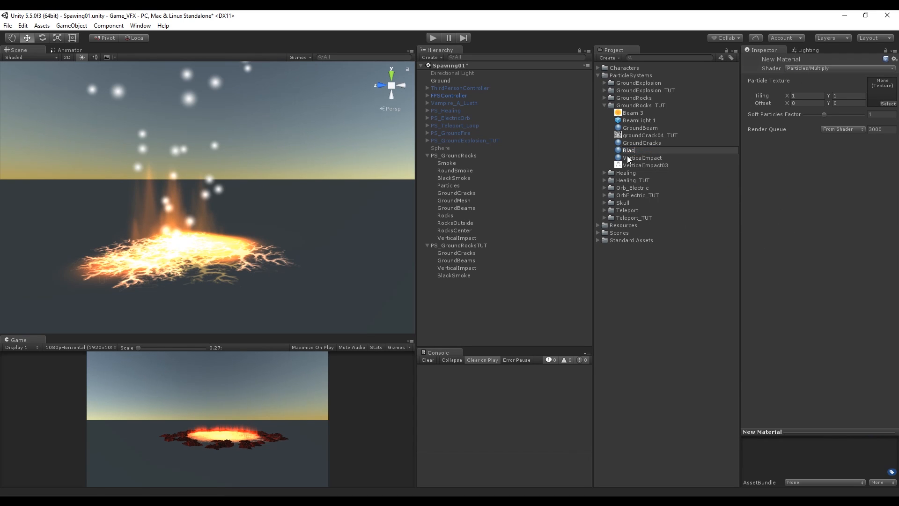
{"action": "type", "text": "kSmoke"}
{"action": "key", "text": "Return"}
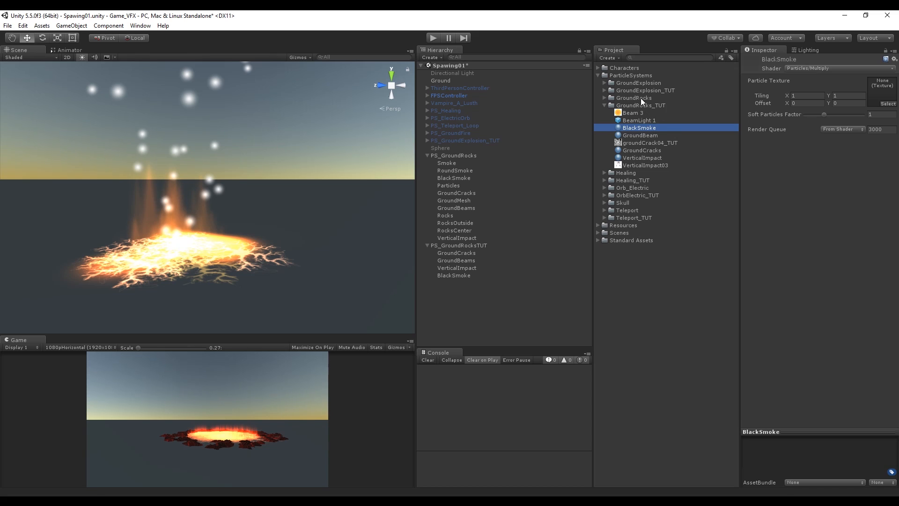
Copy the smoke 2 texture into the GroundRocks_TUT folder and rename it BlackSmoke
{"action": "left_click", "coordinate": [632, 92]}
{"action": "left_click", "coordinate": [604, 91]}
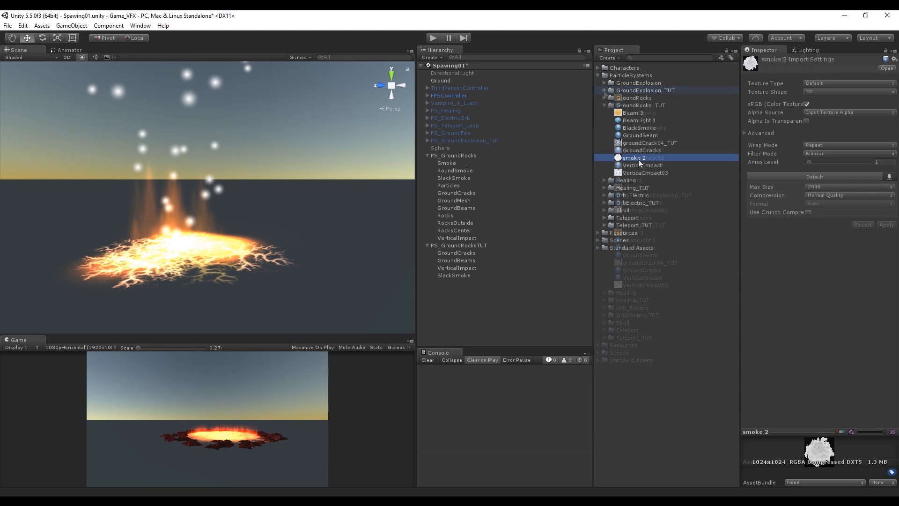
{"action": "left_click", "coordinate": [638, 160]}
{"action": "type", "text": "BlackS"}
{"action": "key", "text": "Return"}
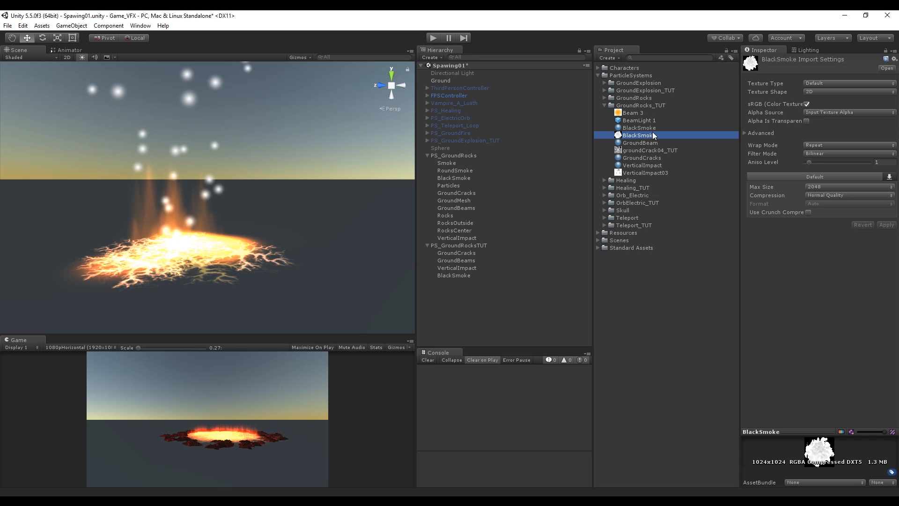
Assign the BlackSmoke texture to the BlackSmoke material and apply that material to PS_GroundRocksTUT's BlackSmoke system
{"action": "left_click", "coordinate": [638, 128]}
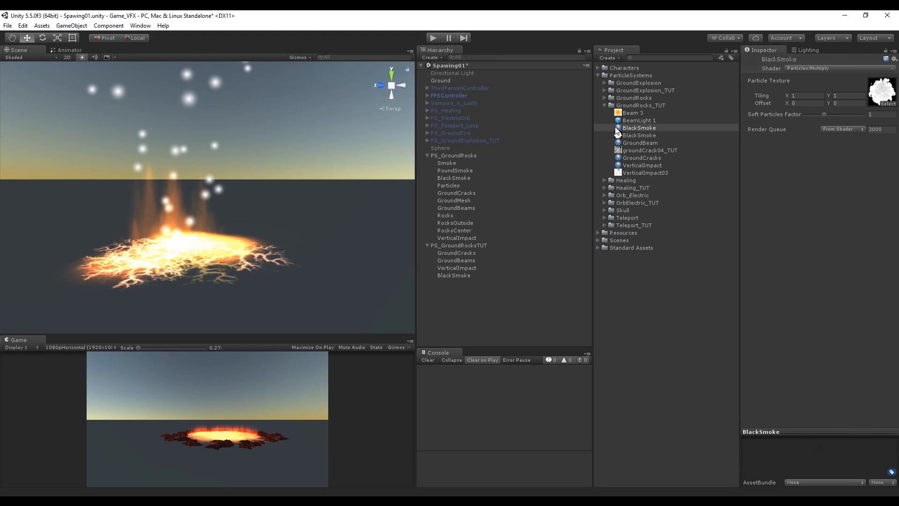
{"action": "left_click_drag", "start_coordinate": [503, 240], "coordinate": [458, 274]}
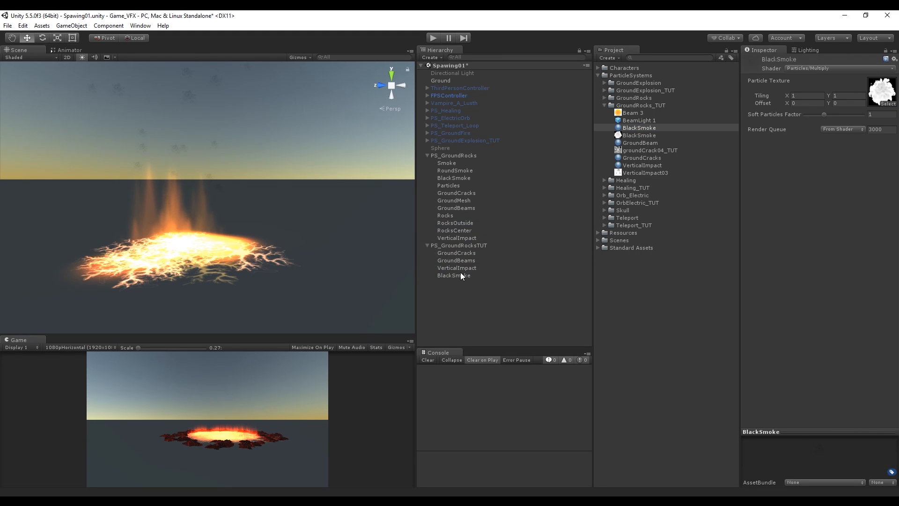
Set the BlackSmoke system's Start Color to semi-transparent dark gray 545454AA
{"action": "left_click", "coordinate": [464, 274]}
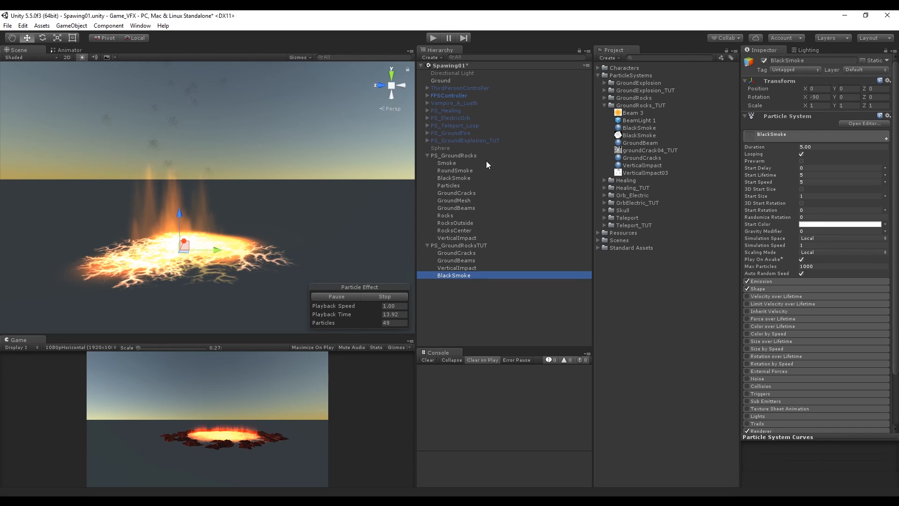
{"action": "left_click", "coordinate": [824, 225]}
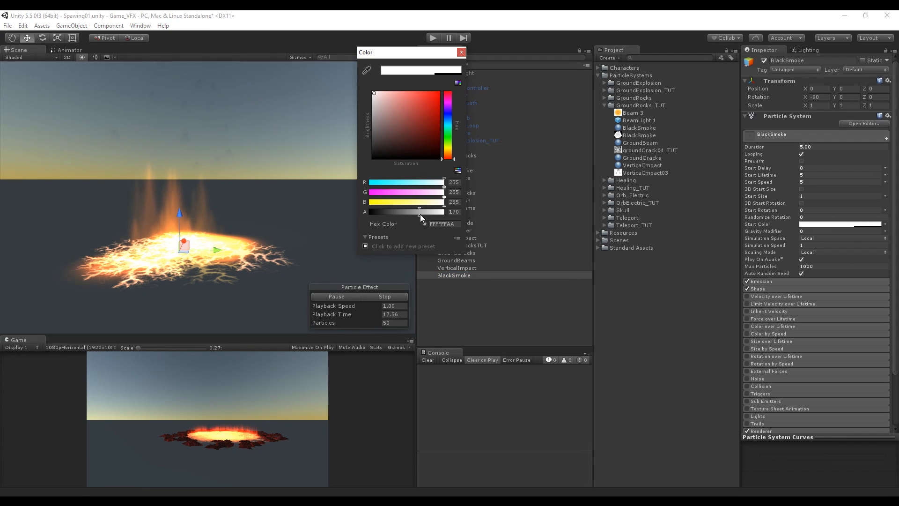
{"action": "mouse_move", "coordinate": [387, 123]}
{"action": "left_mouse_down"}
{"action": "mouse_move", "coordinate": [363, 156]}
{"action": "mouse_move", "coordinate": [375, 131]}
{"action": "mouse_move", "coordinate": [372, 159]}
{"action": "mouse_move", "coordinate": [394, 142]}
{"action": "mouse_move", "coordinate": [367, 136]}
{"action": "left_mouse_up"}
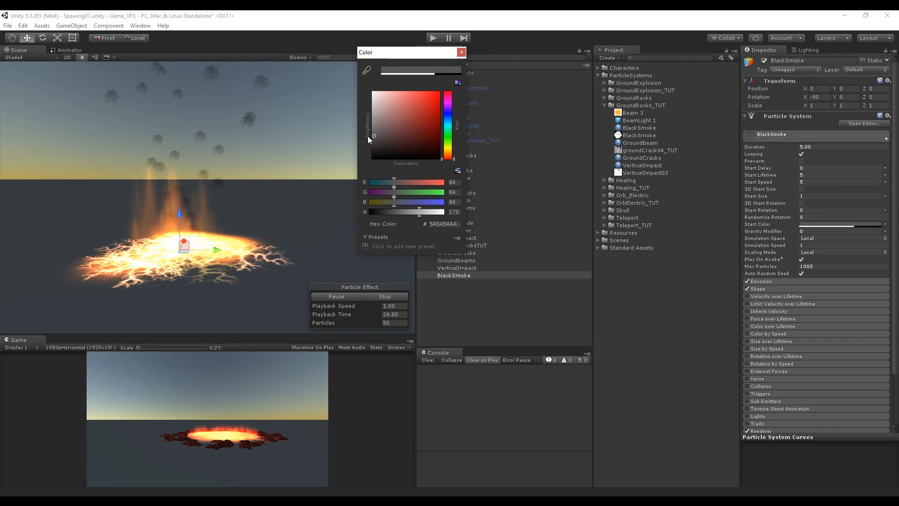
{"action": "left_click", "coordinate": [461, 52]}
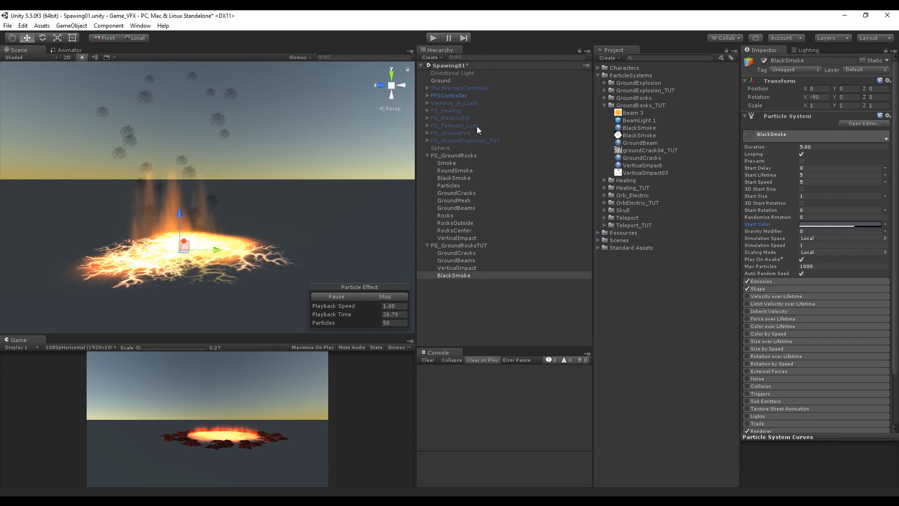
Set the BlackSmoke system's Duration to 7 and randomize its Start Lifetime between the constants 0.8 and 3
{"action": "left_click", "coordinate": [825, 147]}
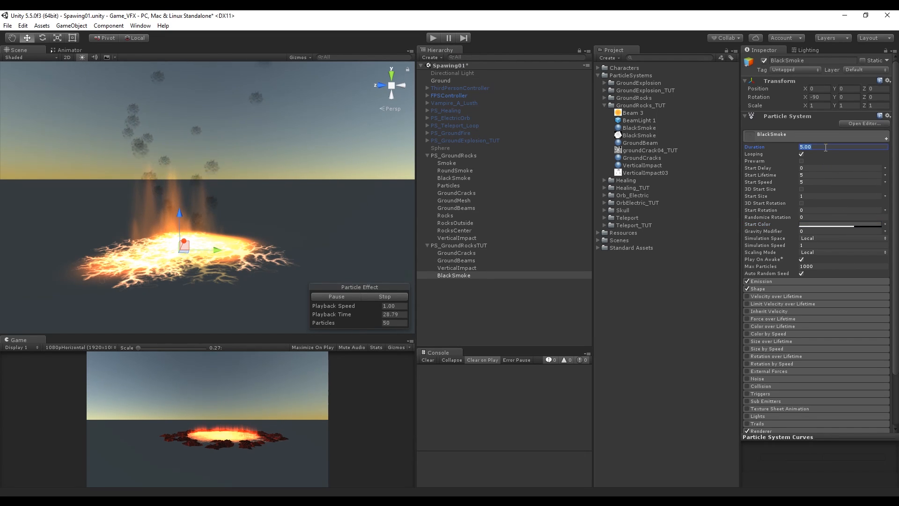
{"action": "type", "text": "7"}
{"action": "key", "text": "Return"}
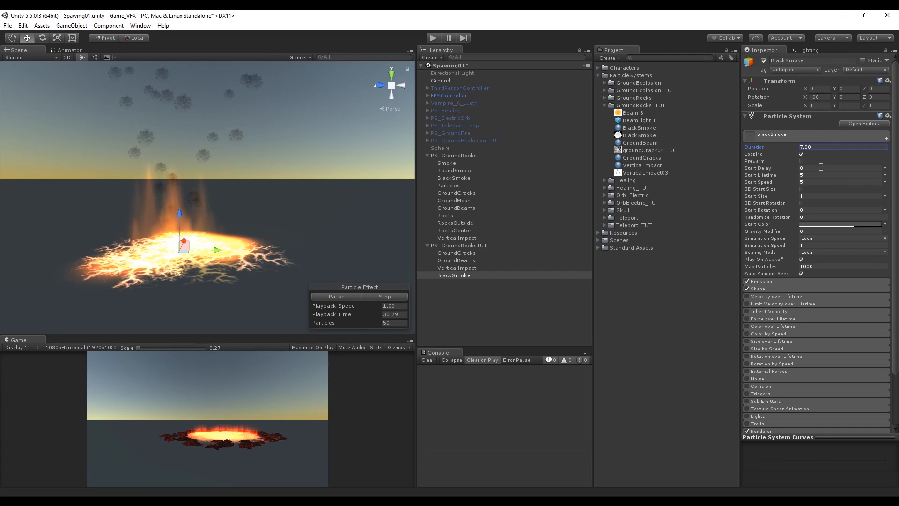
{"action": "left_click", "coordinate": [885, 182]}
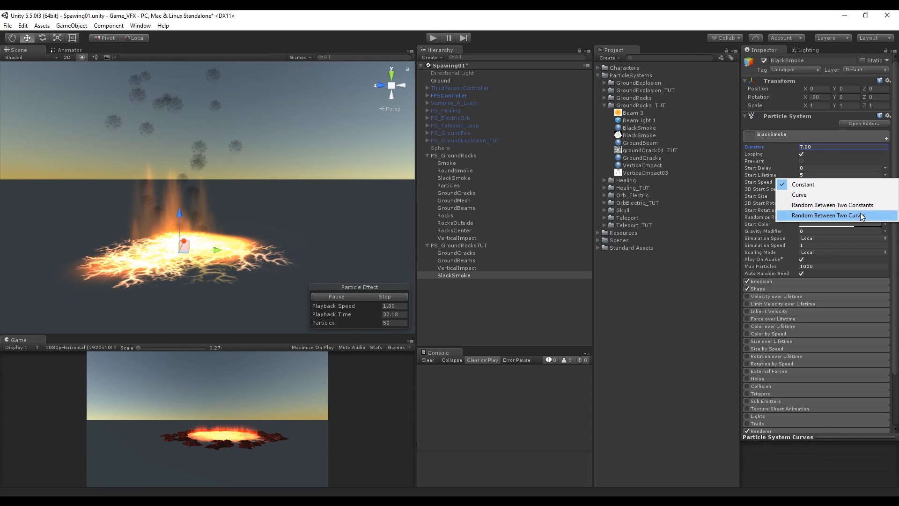
{"action": "left_click", "coordinate": [832, 204]}
{"action": "left_click", "coordinate": [824, 175]}
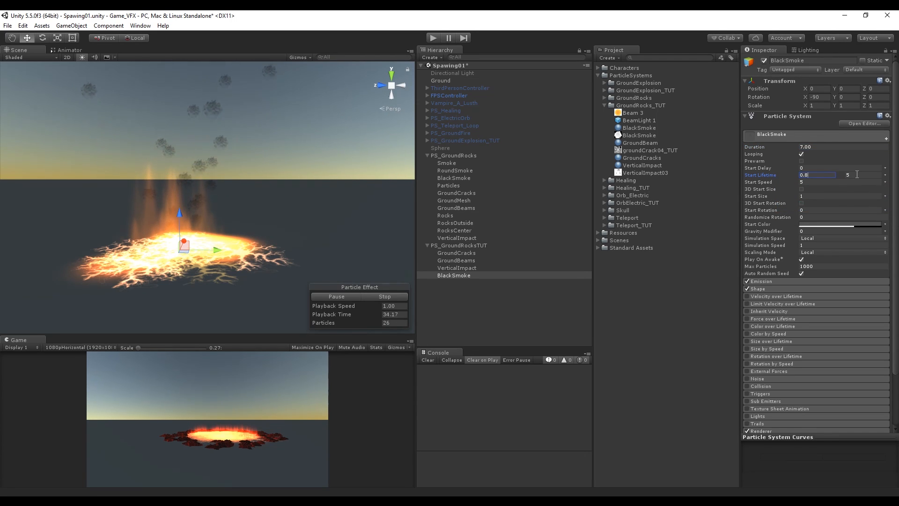
Randomize BlackSmoke's Start Speed between the constants 0.16 and 1.5, and its Start Size between 0.2 and 4
{"action": "left_click", "coordinate": [885, 182]}
{"action": "left_click", "coordinate": [863, 209]}
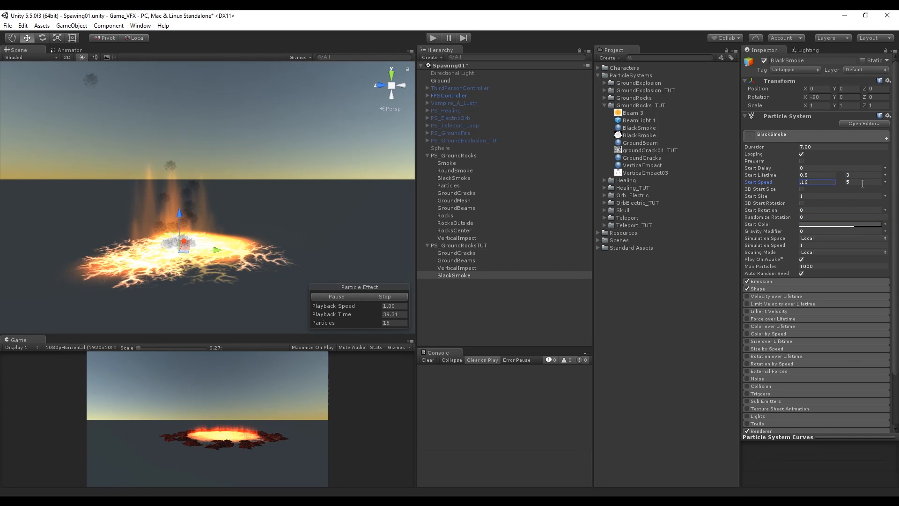
{"action": "left_click", "coordinate": [885, 196]}
{"action": "left_click", "coordinate": [864, 224]}
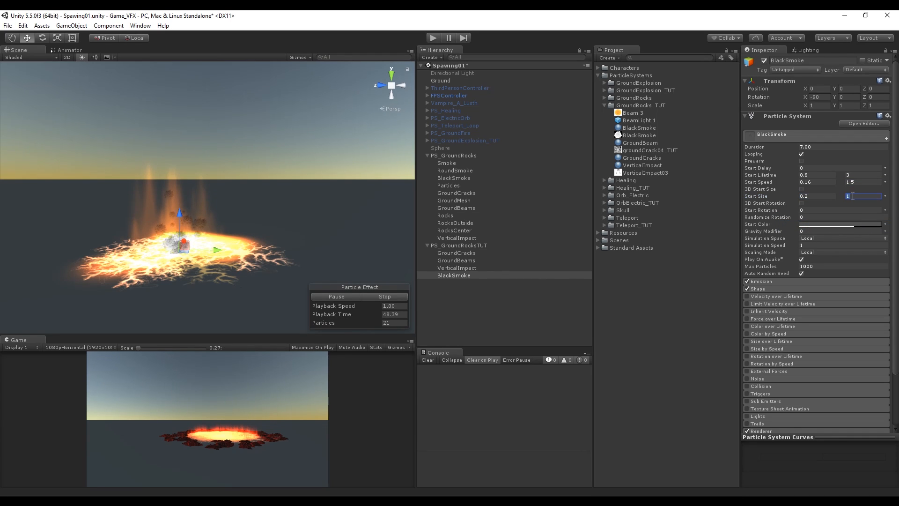
Randomize BlackSmoke's Start Rotation between the constants 0 and 360
{"action": "left_click", "coordinate": [885, 210]}
{"action": "left_click", "coordinate": [864, 237]}
{"action": "left_click", "coordinate": [866, 211]}
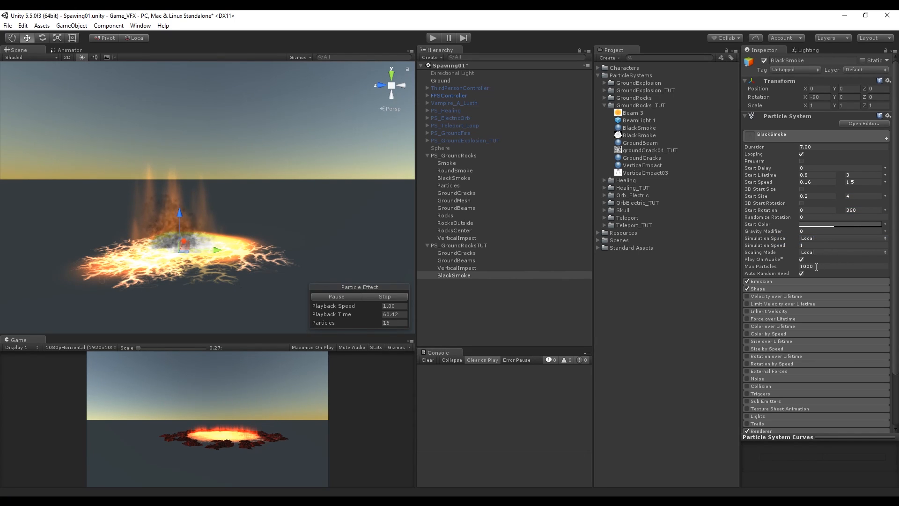
Set BlackSmoke's emission Rate over Time to 0 and add four 100-particle bursts at 0.00, 0.10, 0.30 and 0.60
{"action": "left_click", "coordinate": [811, 282]}
{"action": "left_click", "coordinate": [816, 289]}
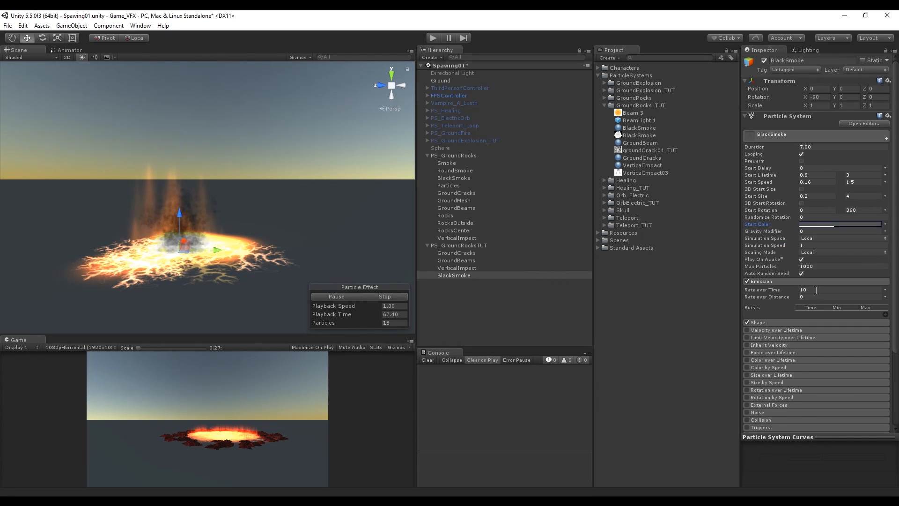
{"action": "type", "text": "0"}
{"action": "left_click", "coordinate": [886, 314]}
{"action": "left_click", "coordinate": [886, 321]}
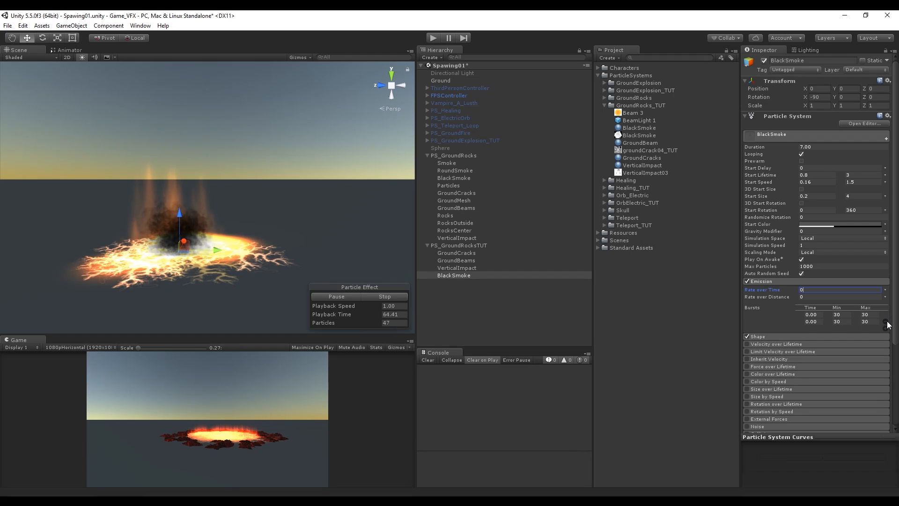
{"action": "left_click", "coordinate": [886, 328]}
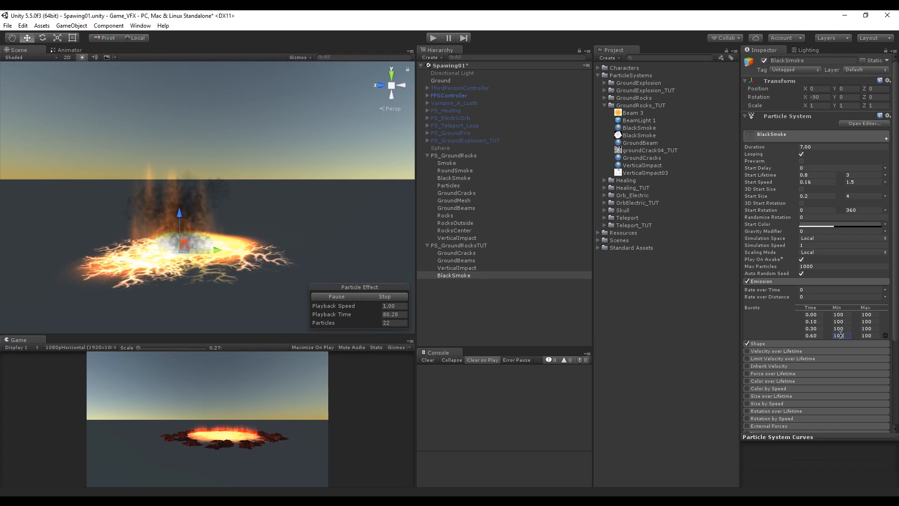
{"action": "left_click", "coordinate": [789, 282]}
Set BlackSmoke's cone emitter shape to Angle 0 and Radius 3.1
{"action": "left_click", "coordinate": [795, 289]}
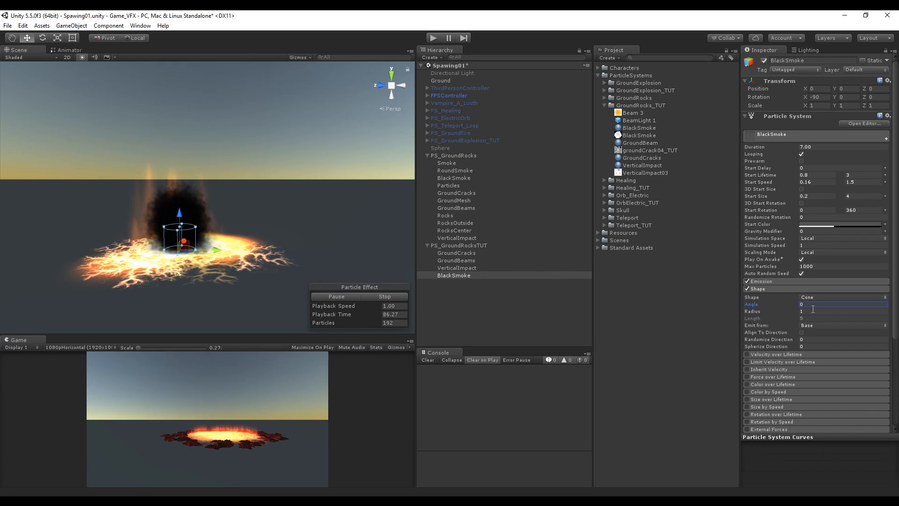
{"action": "left_click", "coordinate": [803, 311]}
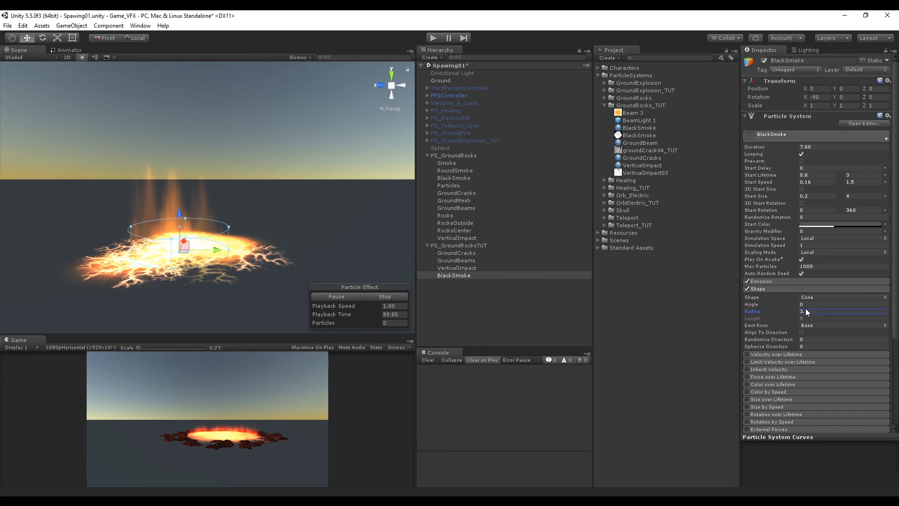
{"action": "type", "text": "3.1"}
{"action": "key", "text": "Return"}
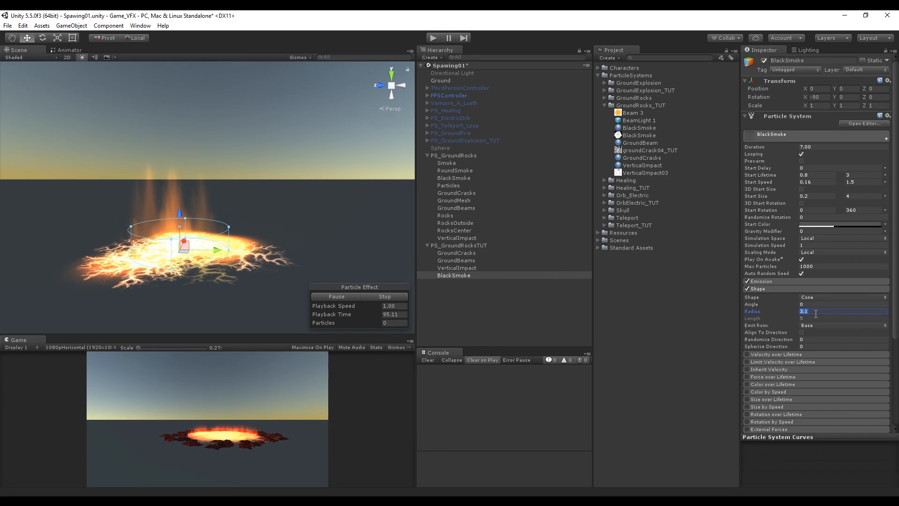
{"action": "left_click", "coordinate": [782, 290]}
Enable Color over Lifetime on BlackSmoke and apply the white gradient preset that is transparent at both ends
{"action": "scroll", "coordinate": [796, 312], "scroll_direction": "down", "scroll_amount": 3}
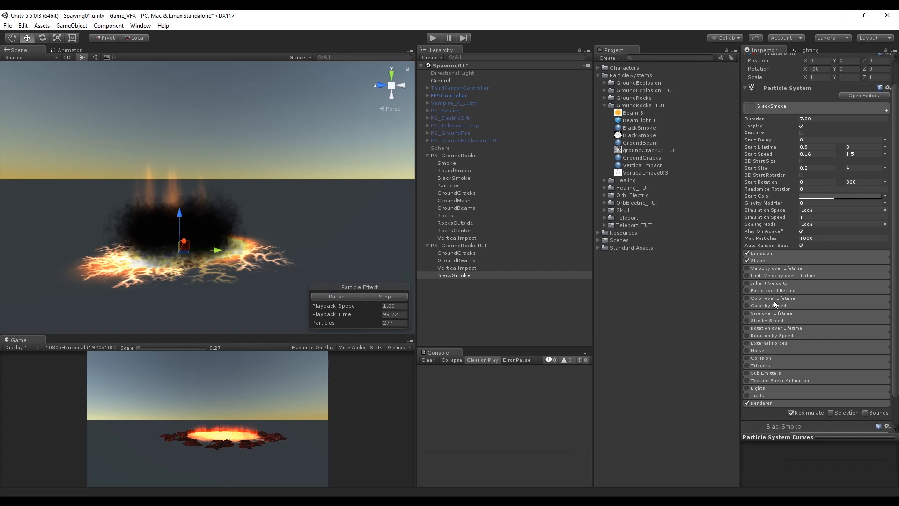
{"action": "left_click", "coordinate": [773, 299]}
{"action": "left_click", "coordinate": [835, 307]}
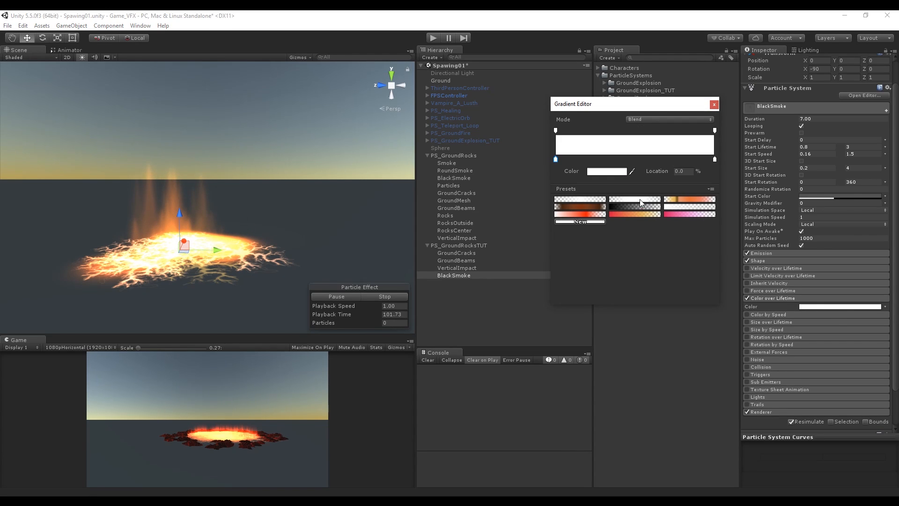
{"action": "left_click", "coordinate": [592, 199]}
{"action": "left_click", "coordinate": [616, 201]}
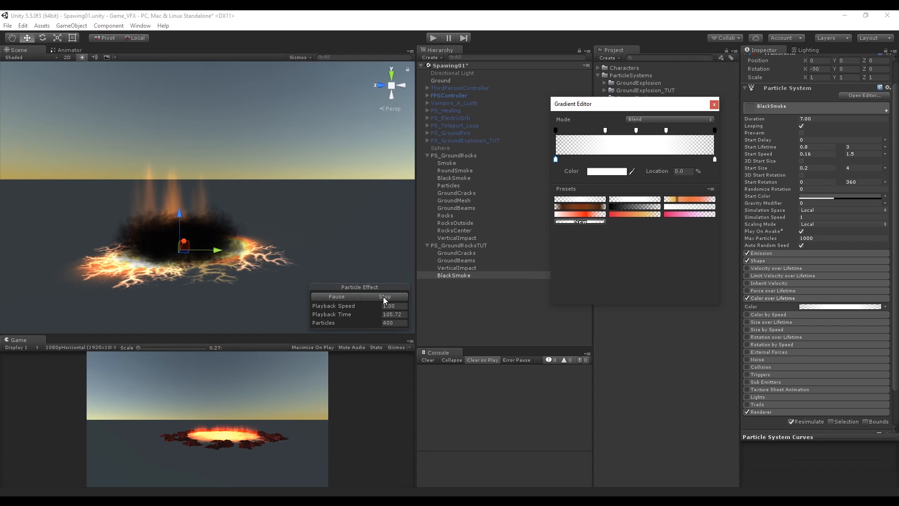
{"action": "left_click", "coordinate": [712, 351]}
{"action": "left_click", "coordinate": [788, 298]}
Enable Size by Speed on BlackSmoke with an arched curve from about 0.5 up to 1.0 midway and down to about 0.6
{"action": "left_click", "coordinate": [777, 320]}
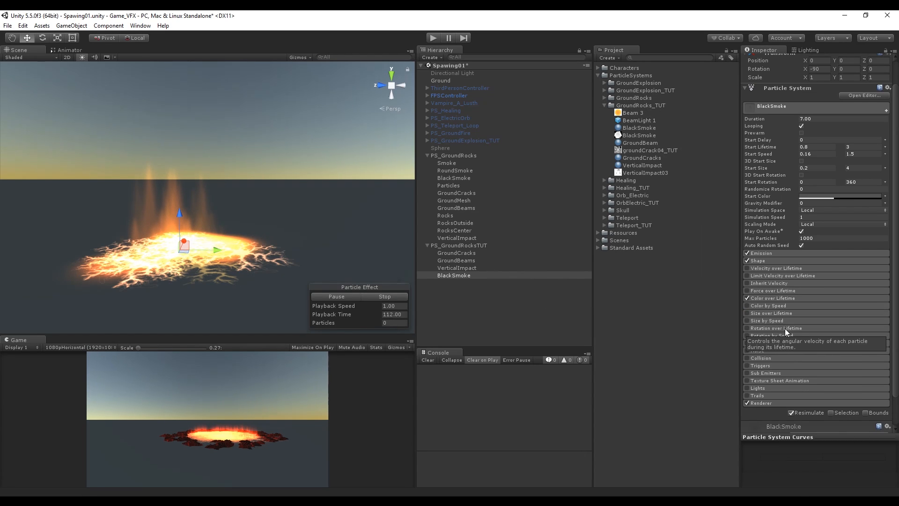
{"action": "left_click_drag", "start_coordinate": [832, 439], "coordinate": [833, 376]}
{"action": "left_click", "coordinate": [857, 479]}
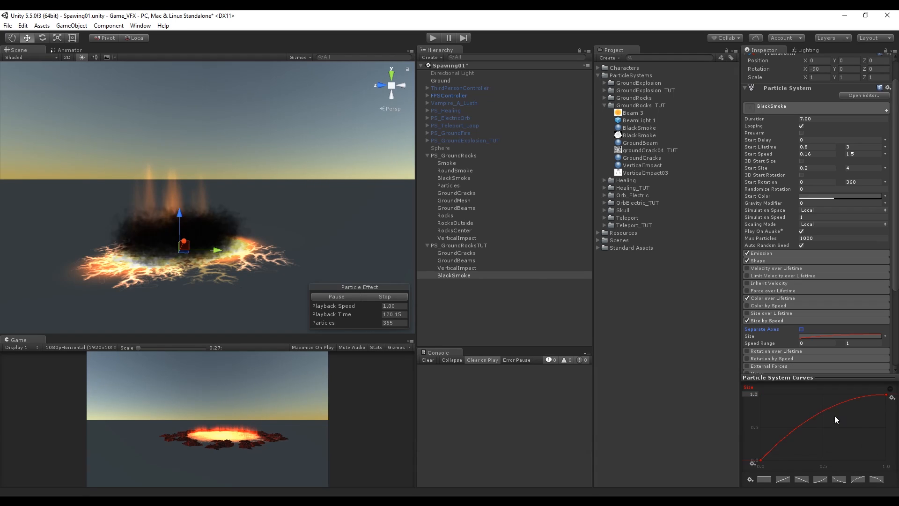
{"action": "left_click_drag", "start_coordinate": [760, 458], "coordinate": [762, 425]}
{"action": "left_click_drag", "start_coordinate": [885, 394], "coordinate": [883, 419]}
{"action": "double_click", "coordinate": [824, 407]}
{"action": "left_click_drag", "start_coordinate": [824, 406], "coordinate": [824, 394]}
{"action": "left_click", "coordinate": [883, 419]}
{"action": "left_click_drag", "start_coordinate": [863, 419], "coordinate": [865, 404]}
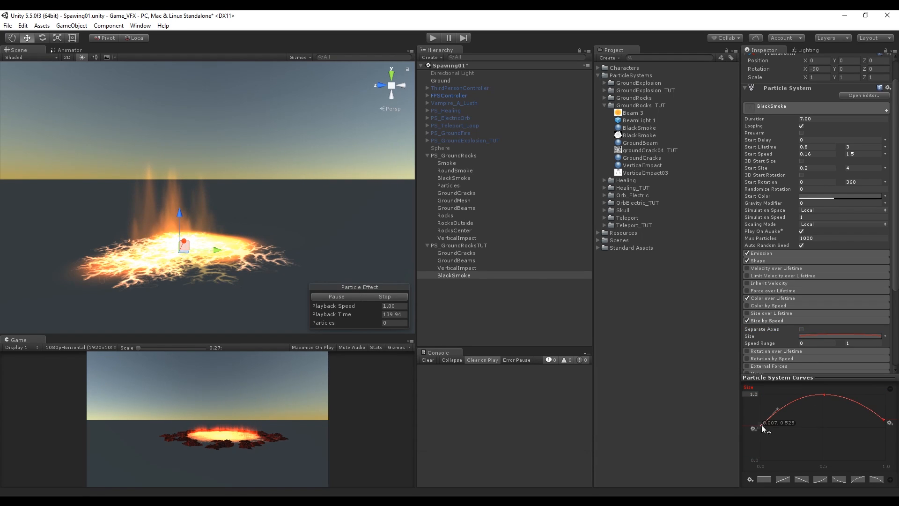
{"action": "left_click", "coordinate": [782, 321]}
Set the Max Particle Size of BlackSmoke's renderer to 3
{"action": "scroll", "coordinate": [777, 341], "scroll_direction": "down", "scroll_amount": 2}
{"action": "scroll", "coordinate": [773, 343], "scroll_direction": "down", "scroll_amount": 3}
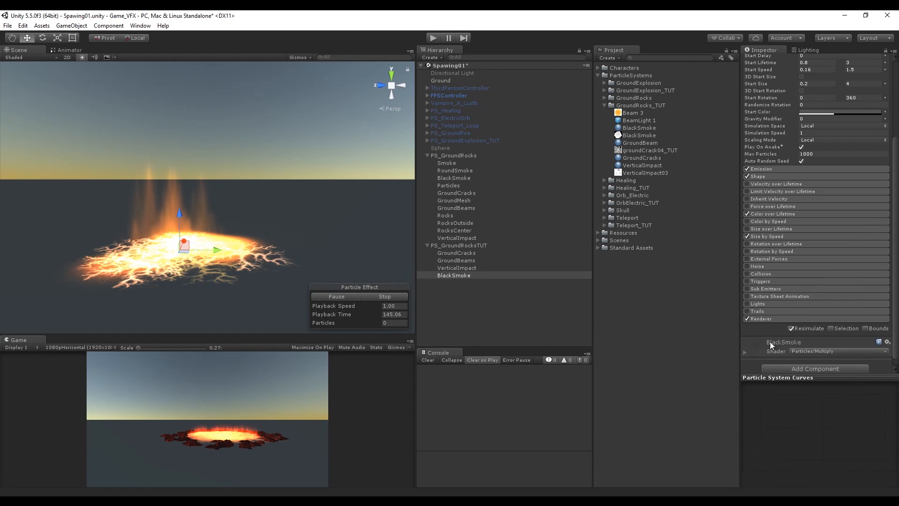
{"action": "left_click", "coordinate": [767, 323]}
{"action": "scroll", "coordinate": [806, 323], "scroll_direction": "down", "scroll_amount": 5}
{"action": "left_click", "coordinate": [810, 284]}
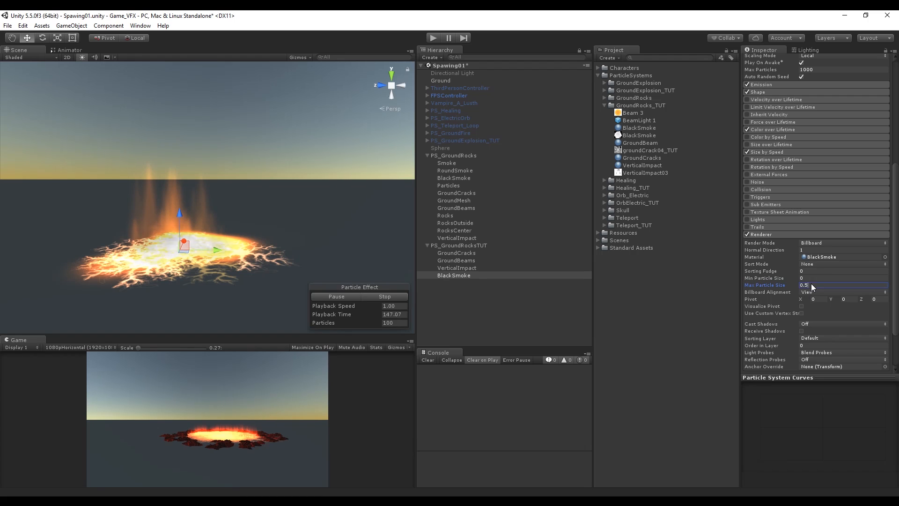
{"action": "type", "text": "3"}
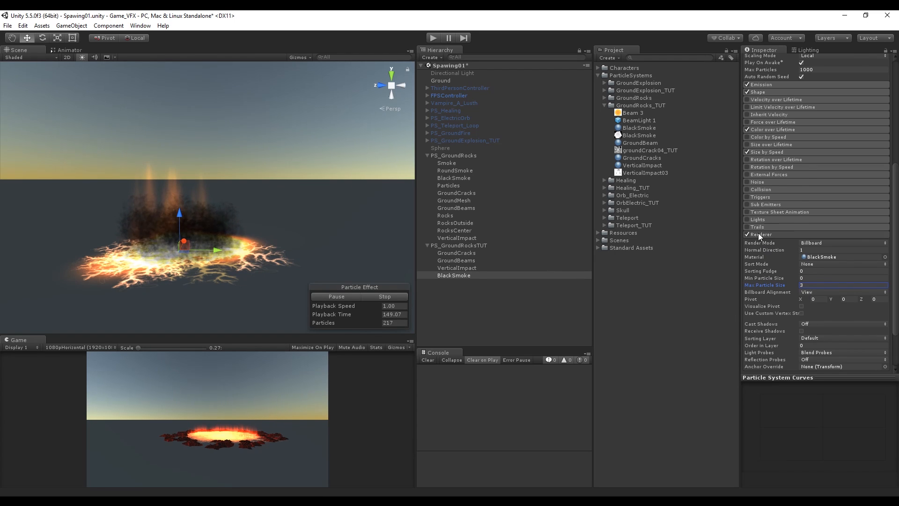
{"action": "left_click", "coordinate": [757, 233]}
Add a new particle system under PS_GroundRocksTUT and name it RoundSmoke
{"action": "right_click", "coordinate": [459, 247]}
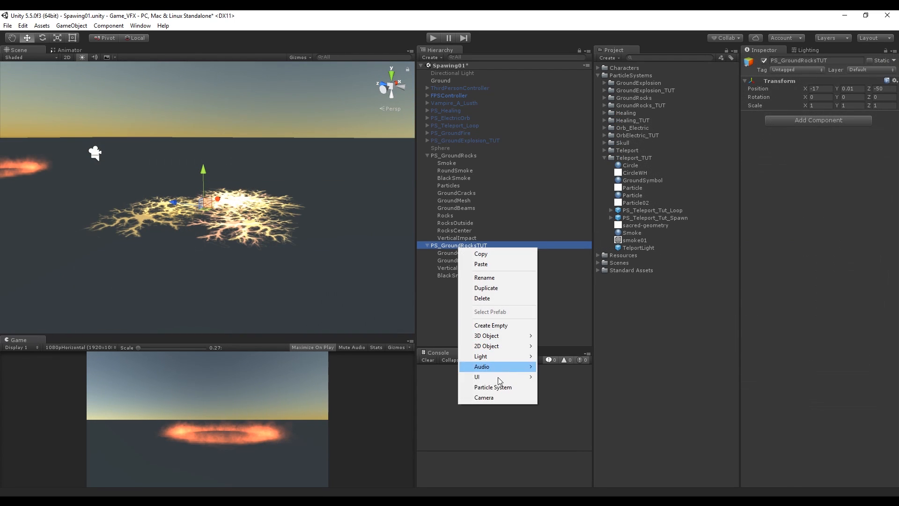
{"action": "left_click", "coordinate": [494, 387]}
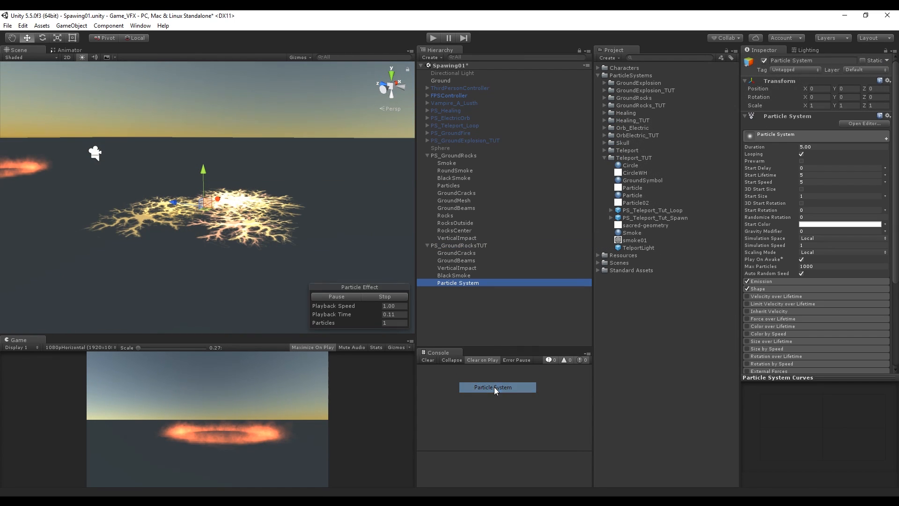
{"action": "left_click", "coordinate": [806, 60]}
{"action": "type", "text": "R"}
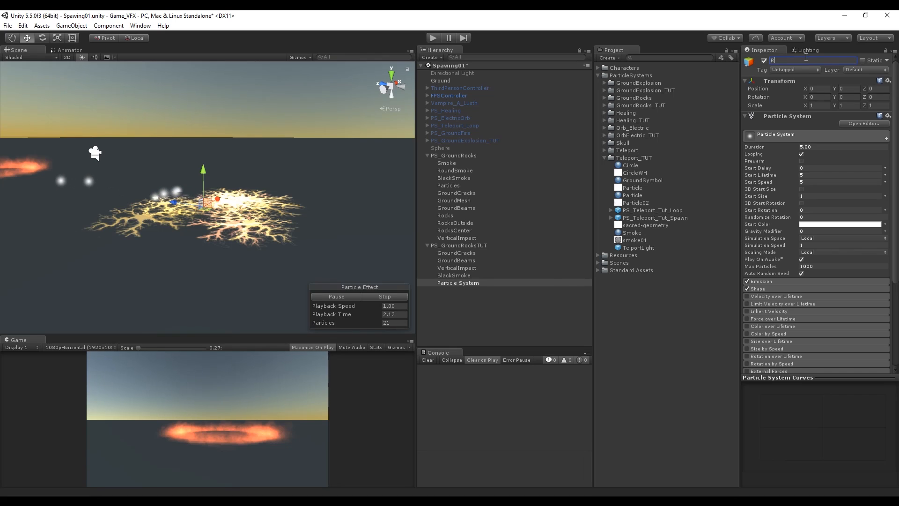
{"action": "type", "text": "oundSmoke"}
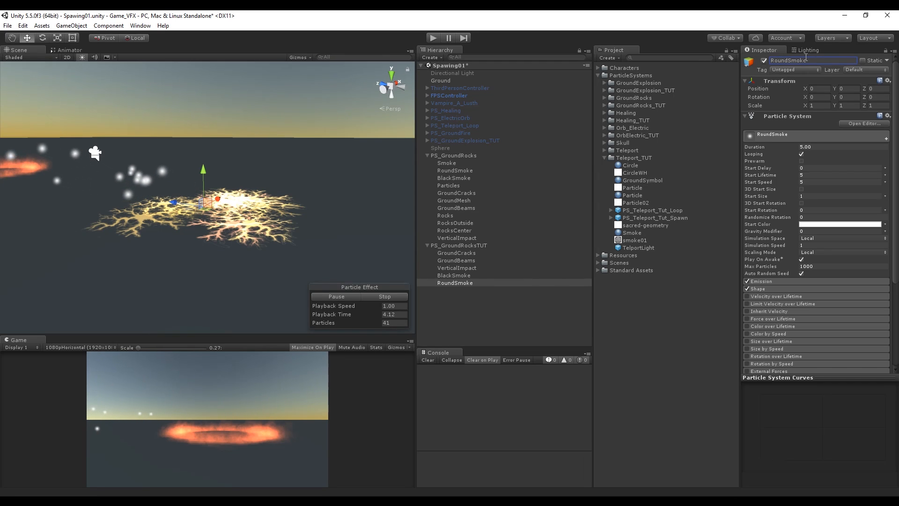
Create a material named Smoke in the GroundRocks_TUT folder with the Particles/Additive shader
{"action": "right_click", "coordinate": [634, 159]}
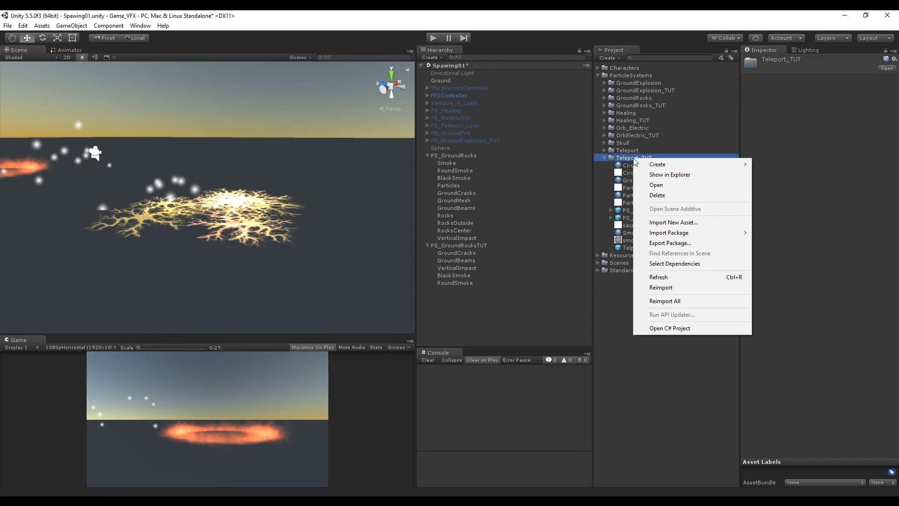
{"action": "left_click", "coordinate": [604, 159]}
{"action": "left_click", "coordinate": [604, 105]}
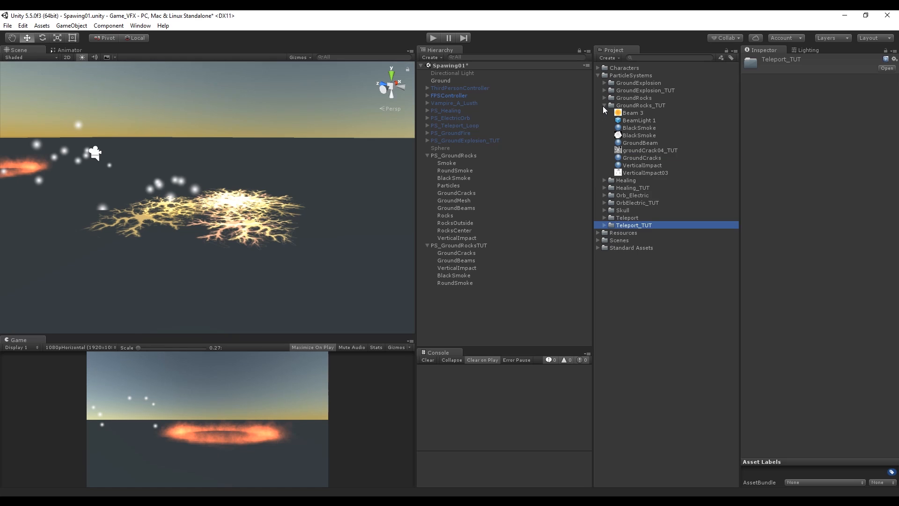
{"action": "right_click", "coordinate": [616, 105]}
{"action": "mouse_move", "coordinate": [684, 111]}
{"action": "left_click", "coordinate": [759, 202]}
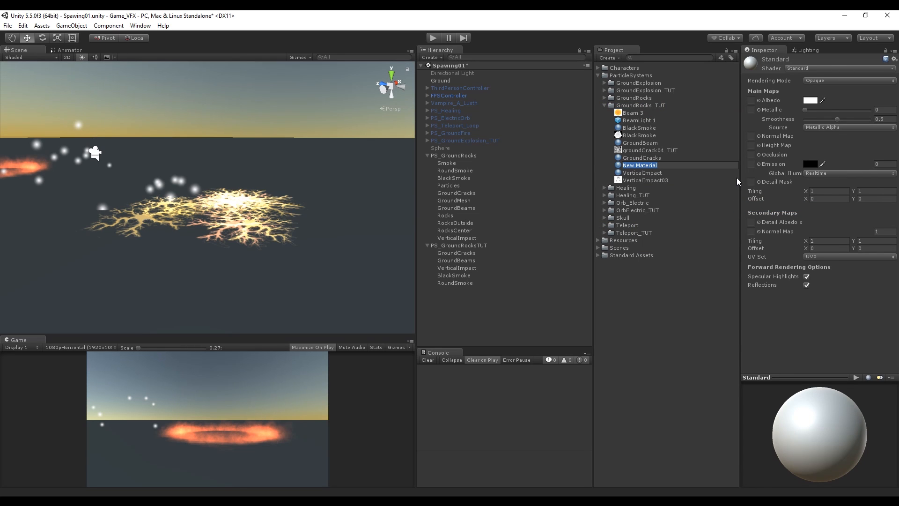
{"action": "type", "text": "RoundSmoke"}
{"action": "key", "text": "Return"}
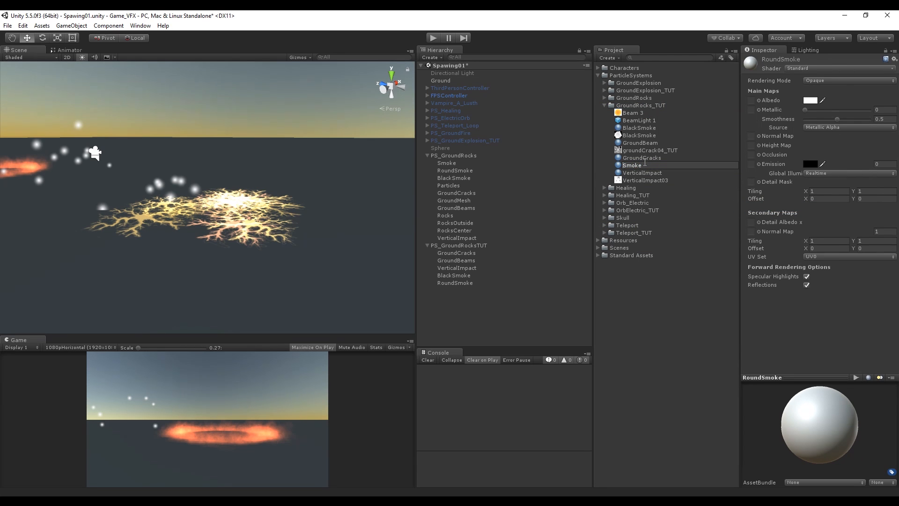
{"action": "left_click", "coordinate": [821, 68]}
{"action": "mouse_move", "coordinate": [840, 140]}
{"action": "left_click", "coordinate": [734, 142]}
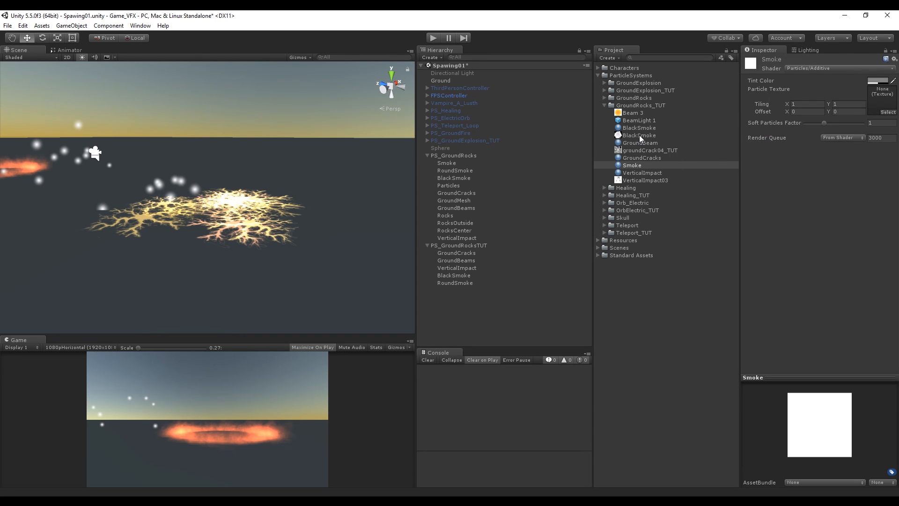
Assign the BlackSmoke texture to the Smoke material and apply that material to the RoundSmoke system
{"action": "left_click_drag", "start_coordinate": [639, 135], "coordinate": [883, 106]}
{"action": "left_click_drag", "start_coordinate": [457, 272], "coordinate": [455, 283]}
Set the RoundSmoke system's X rotation to -90 so that it emits upward
{"action": "left_click", "coordinate": [460, 283]}
{"action": "left_click", "coordinate": [815, 97]}
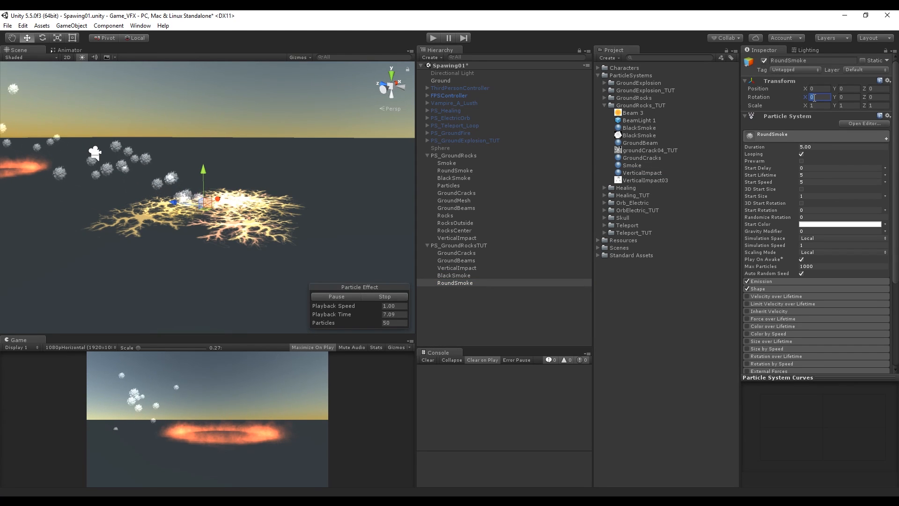
{"action": "type", "text": "-90"}
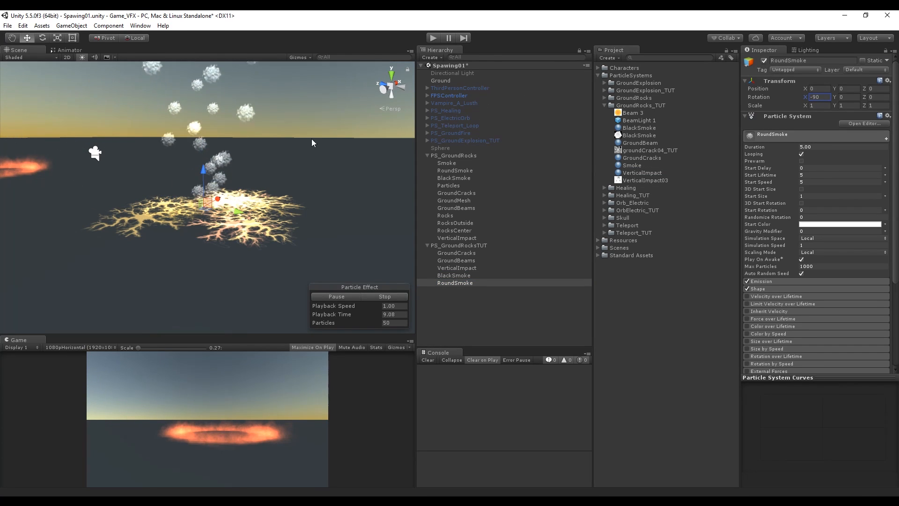
{"action": "left_click_drag", "start_coordinate": [311, 140], "coordinate": [303, 176], "text": "alt"}
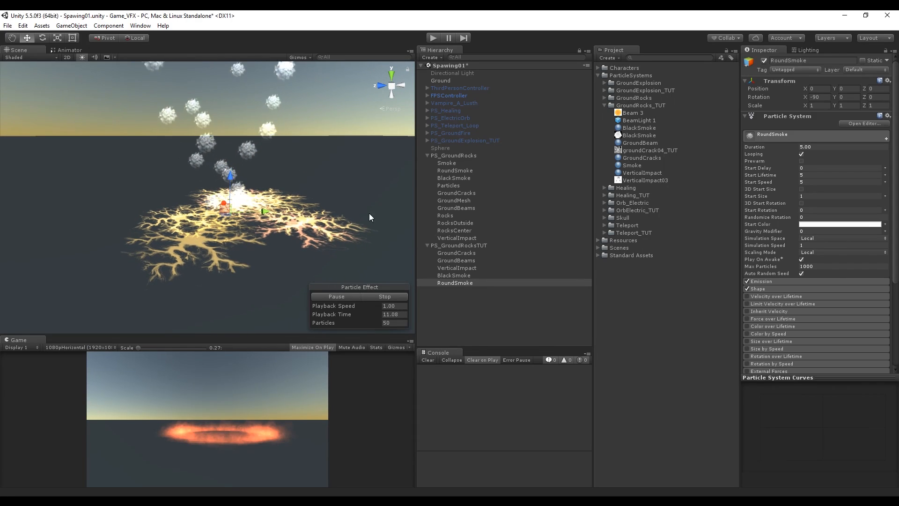
{"action": "left_click", "coordinate": [460, 282]}
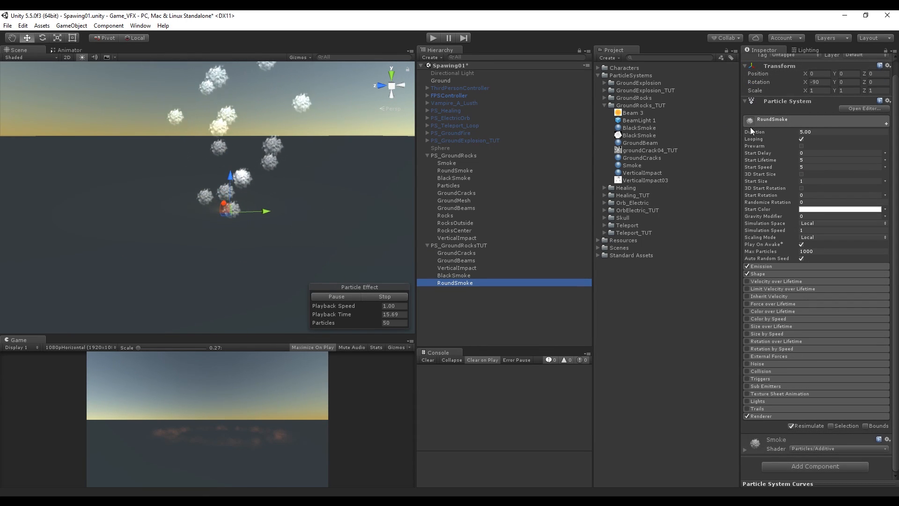
Set RoundSmoke's duration to 7 and randomize its start lifetime between the constants 2 and 4
{"action": "left_click", "coordinate": [816, 132]}
{"action": "type", "text": "7"}
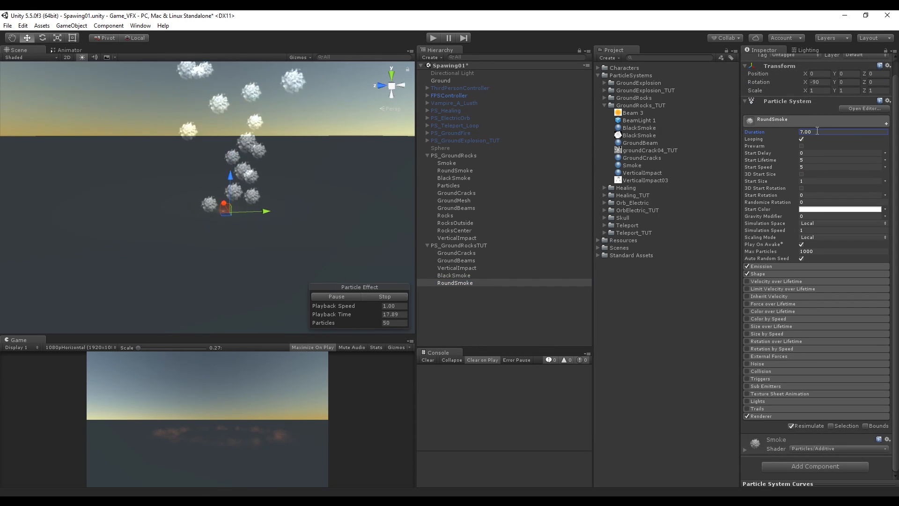
{"action": "left_click", "coordinate": [885, 167]}
{"action": "left_click", "coordinate": [869, 194]}
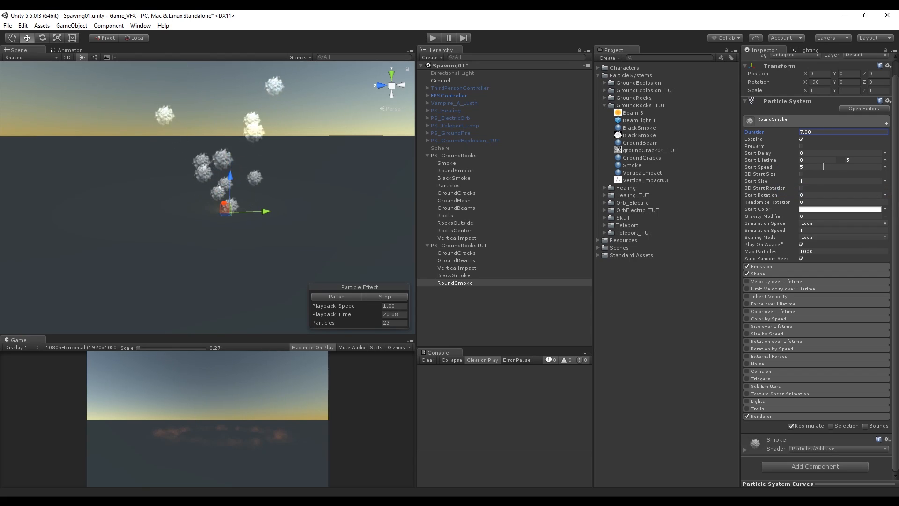
{"action": "left_click", "coordinate": [825, 159]}
{"action": "type", "text": "2"}
{"action": "key", "text": "Tab"}
{"action": "type", "text": "4"}
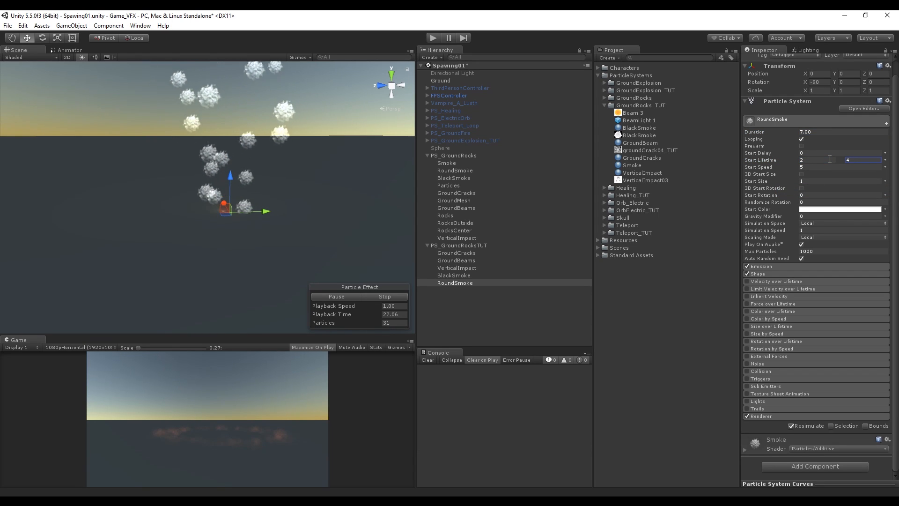
Randomize RoundSmoke's start speed between the constants 0.5 and 1.5
{"action": "left_click", "coordinate": [885, 166]}
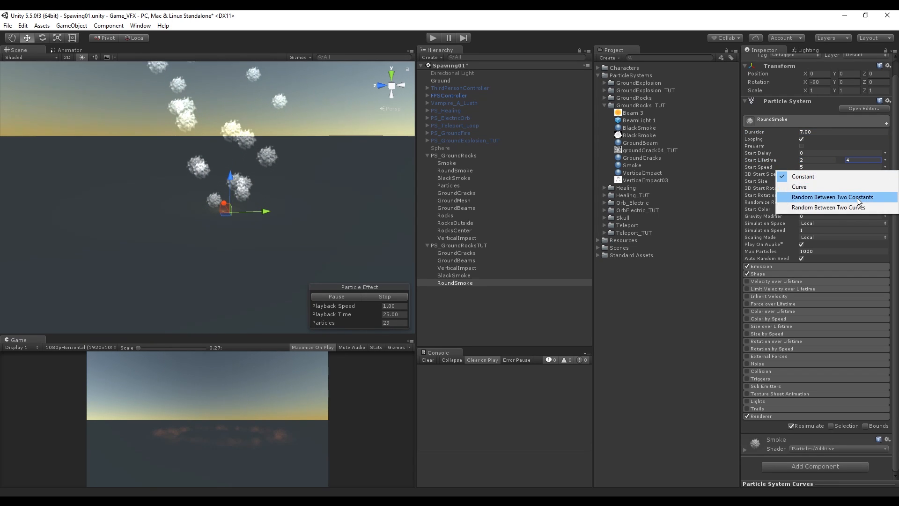
{"action": "left_click", "coordinate": [843, 194]}
{"action": "left_click", "coordinate": [816, 166]}
{"action": "type", "text": "0.5"}
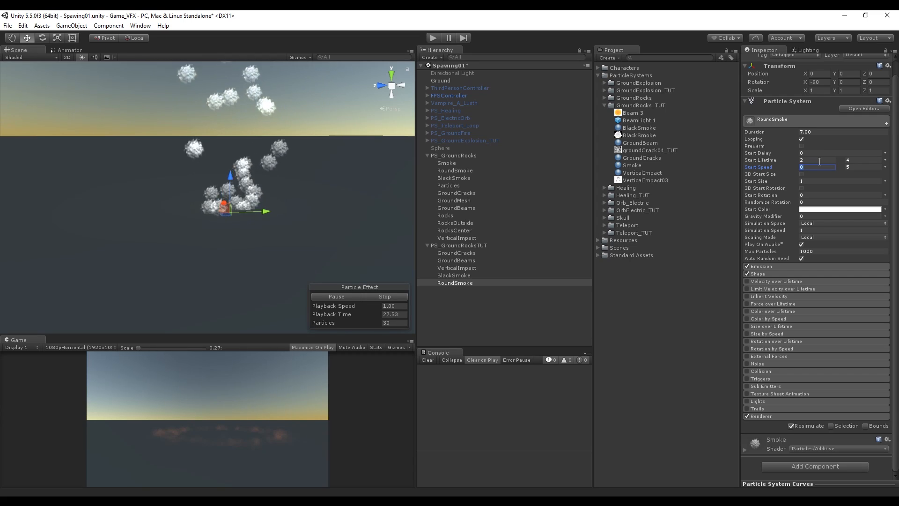
{"action": "key", "text": "Tab"}
{"action": "type", "text": "1.5"}
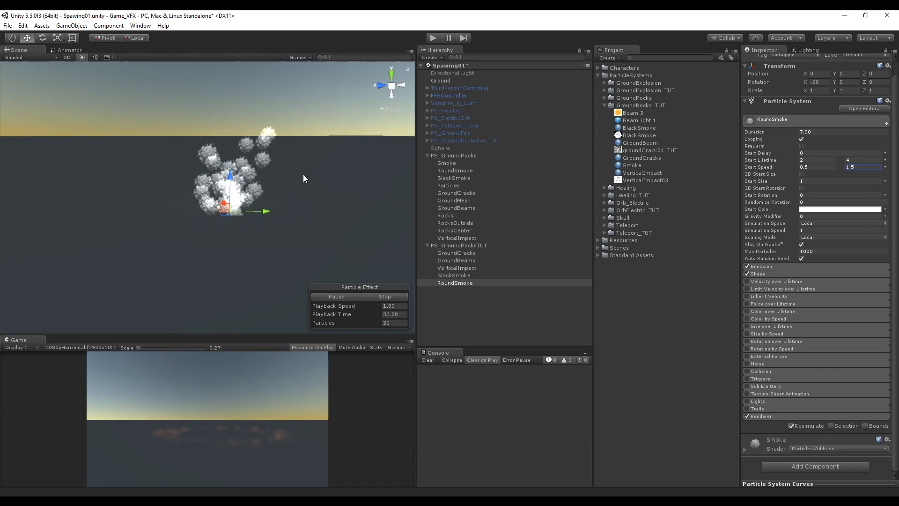
Widen RoundSmoke's emission cone to an angle of 80 and a radius of 3.5
{"action": "left_click", "coordinate": [778, 273]}
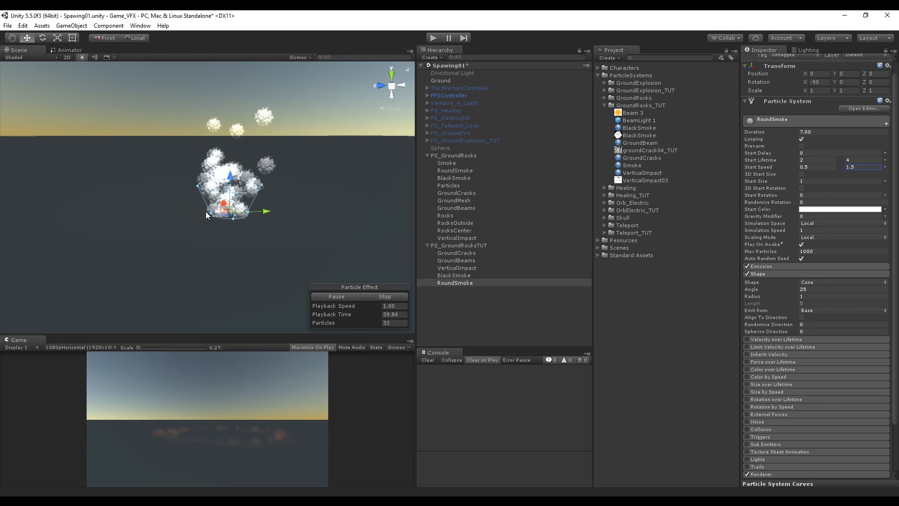
{"action": "left_click_drag", "start_coordinate": [201, 214], "coordinate": [389, 201]}
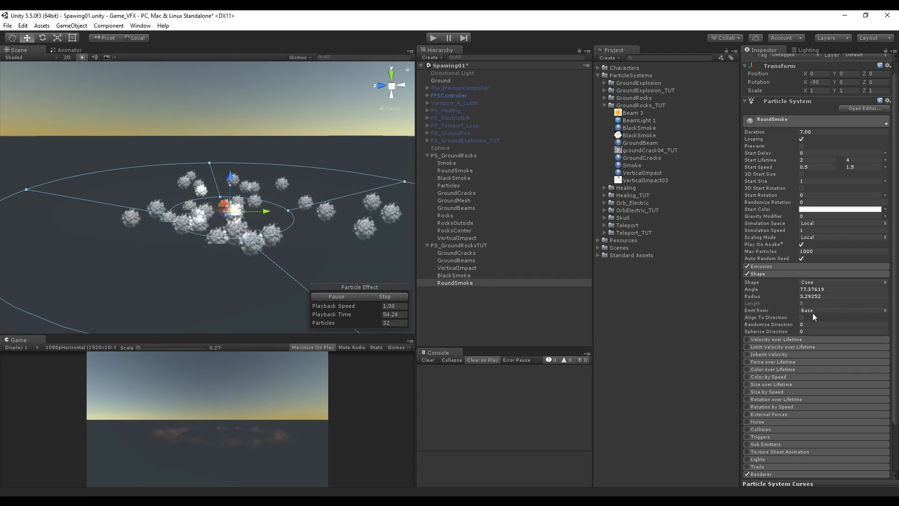
{"action": "left_click", "coordinate": [810, 289]}
{"action": "type", "text": "80"}
{"action": "left_click", "coordinate": [809, 296]}
{"action": "type", "text": "3.8"}
{"action": "key", "text": "BackSpace"}
{"action": "type", "text": "5"}
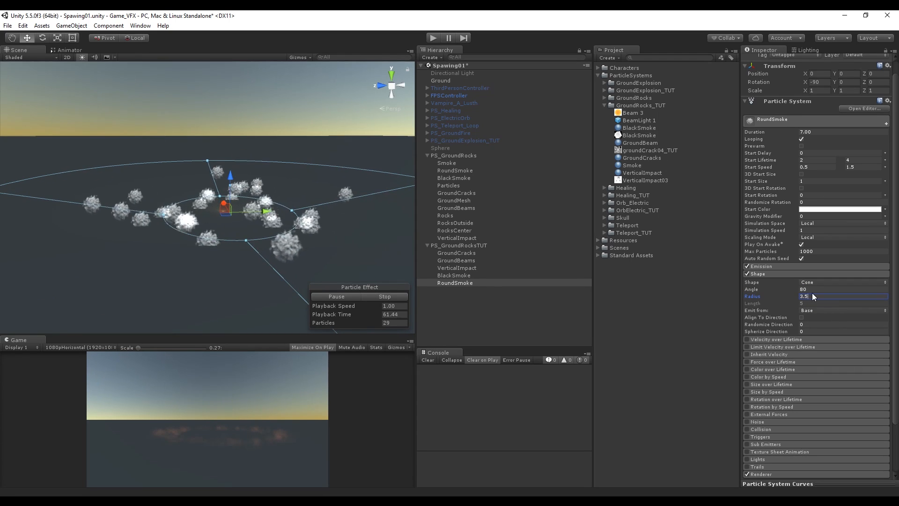
Make the cone emit from Volume Shell and reduce its length to 1.09
{"action": "left_click", "coordinate": [817, 310]}
{"action": "left_click", "coordinate": [817, 319]}
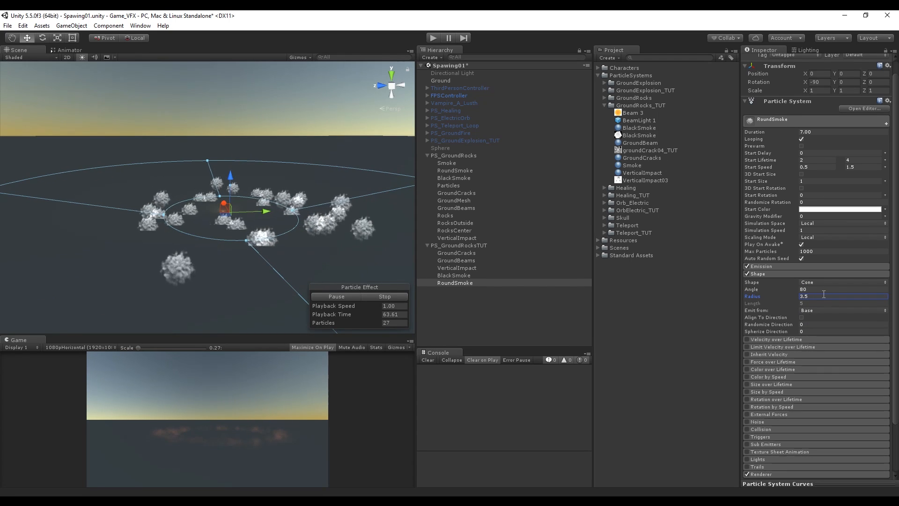
{"action": "left_click", "coordinate": [816, 310]}
{"action": "left_click", "coordinate": [840, 349]}
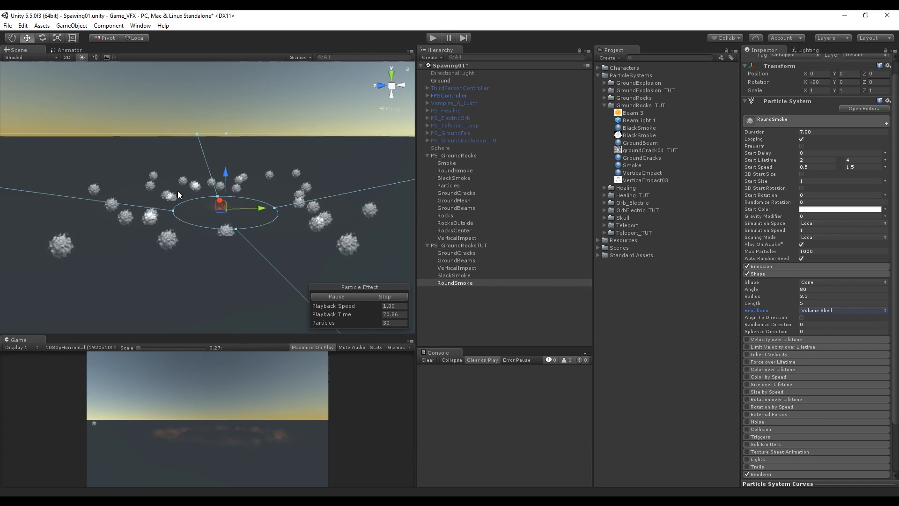
{"action": "scroll", "coordinate": [177, 192], "scroll_direction": "down", "scroll_amount": 3}
{"action": "left_click_drag", "start_coordinate": [761, 303], "coordinate": [741, 306]}
{"action": "scroll", "coordinate": [313, 191], "scroll_direction": "up", "scroll_amount": 15}
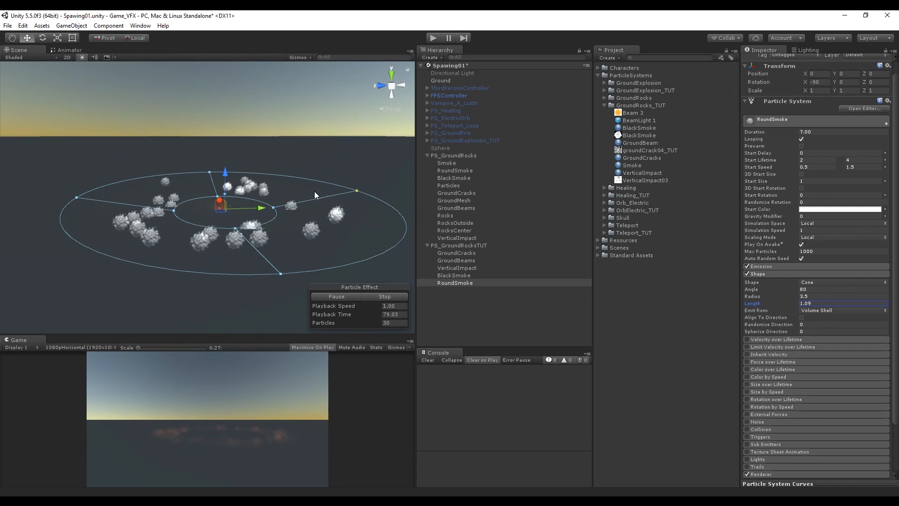
Try a narrower cone angle, then set the angle back to 80 and shorten the cone length to 0.44
{"action": "left_click_drag", "start_coordinate": [358, 186], "coordinate": [313, 201]}
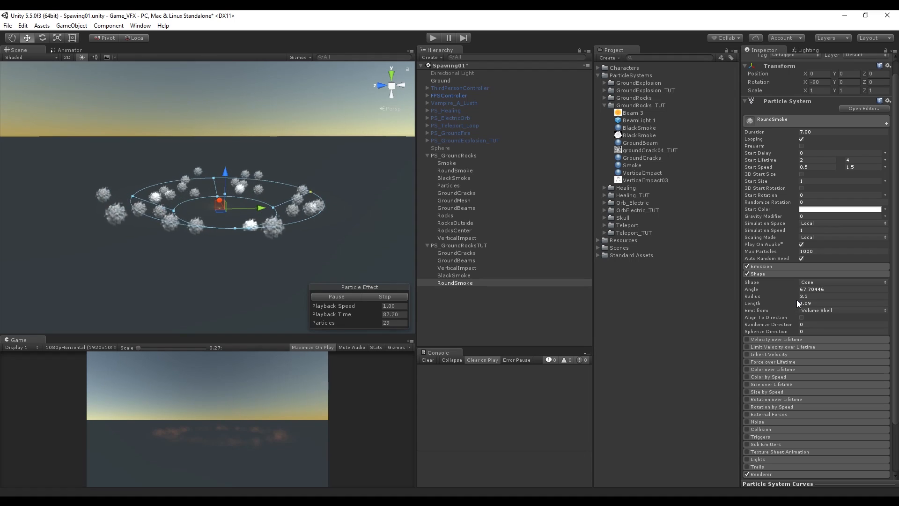
{"action": "left_click", "coordinate": [804, 289]}
{"action": "type", "text": "80"}
{"action": "left_click_drag", "start_coordinate": [796, 303], "coordinate": [786, 304]}
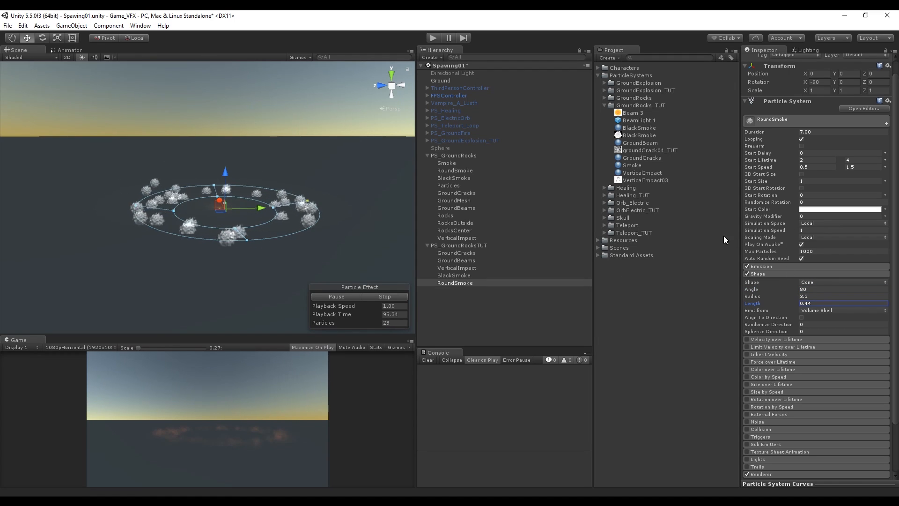
{"action": "left_click", "coordinate": [782, 276]}
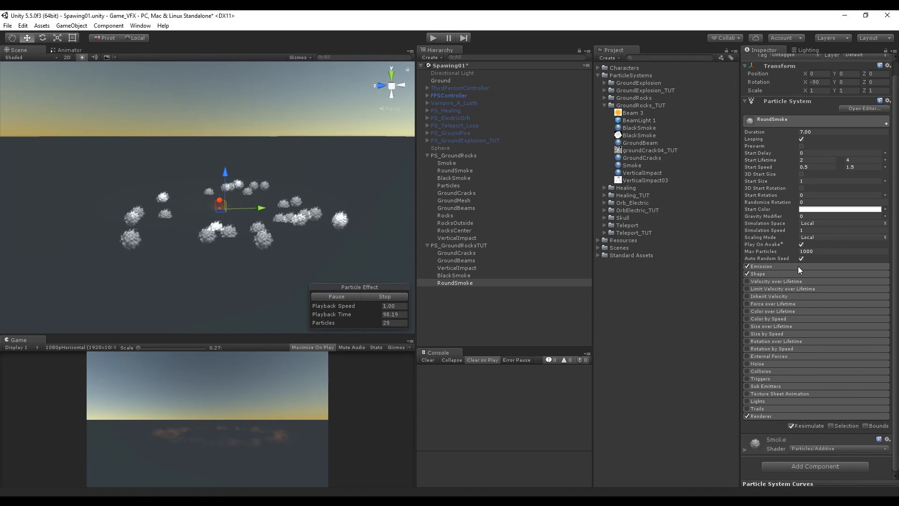
Set RoundSmoke's emission rate over time to 0 and add four bursts
{"action": "left_click", "coordinate": [797, 266]}
{"action": "type", "text": "0"}
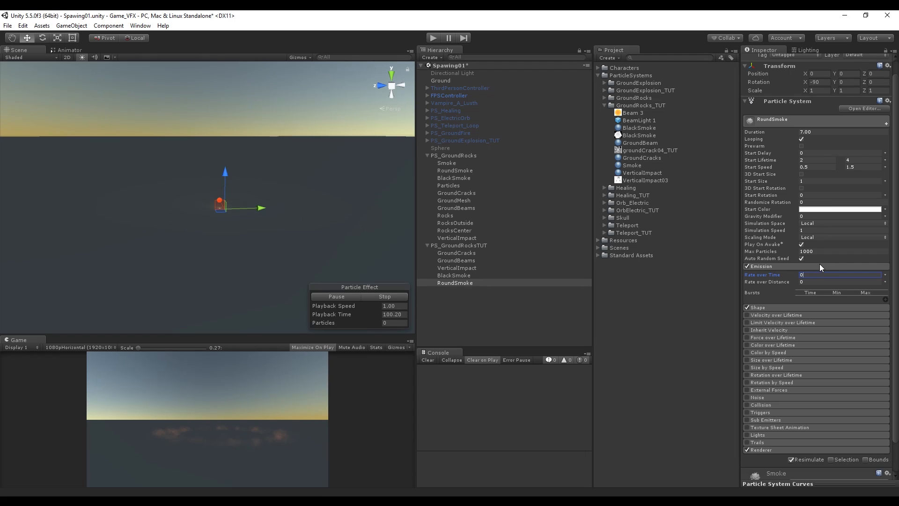
{"action": "left_click", "coordinate": [885, 299]}
{"action": "left_click", "coordinate": [885, 306]}
{"action": "left_click", "coordinate": [884, 313]}
{"action": "left_click", "coordinate": [885, 320]}
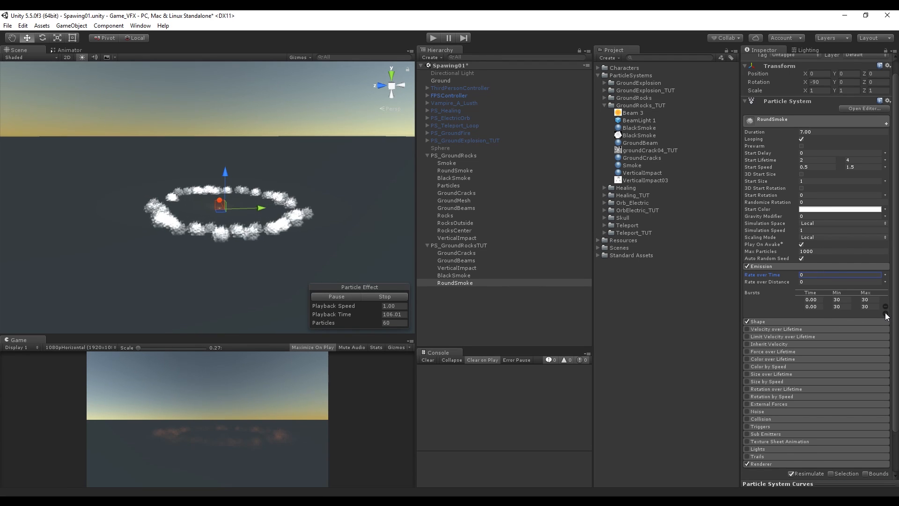
Time the second, third and fourth bursts at 0.4, 0.8 and 1.2, and replay the effect
{"action": "left_click", "coordinate": [817, 307]}
{"action": "type", "text": "0.4"}
{"action": "left_click", "coordinate": [818, 313]}
{"action": "type", "text": "0.8"}
{"action": "left_click", "coordinate": [817, 320]}
{"action": "type", "text": "1.2"}
{"action": "left_click", "coordinate": [384, 296]}
{"action": "left_click", "coordinate": [347, 296]}
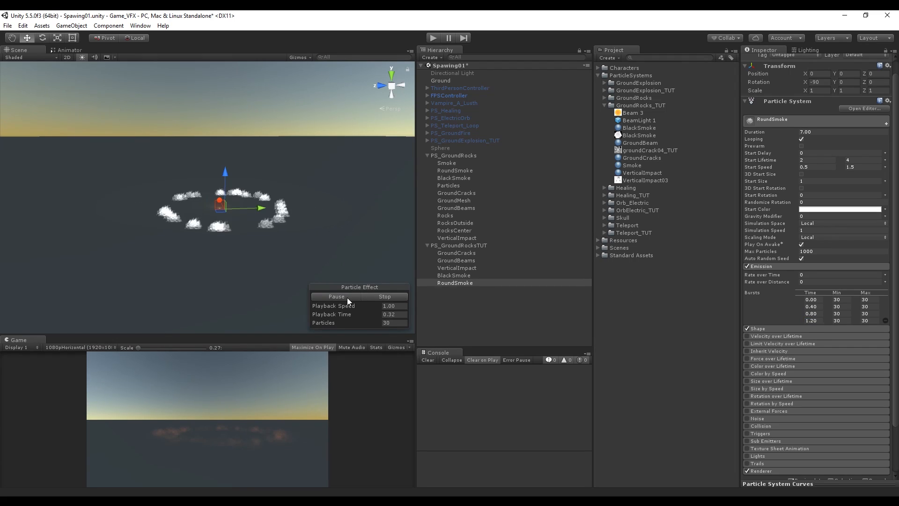
Set the min and max particles of the four bursts to 90–100, 70–150, 150–250 and 80–80
{"action": "left_click", "coordinate": [836, 299]}
{"action": "type", "text": "9"}
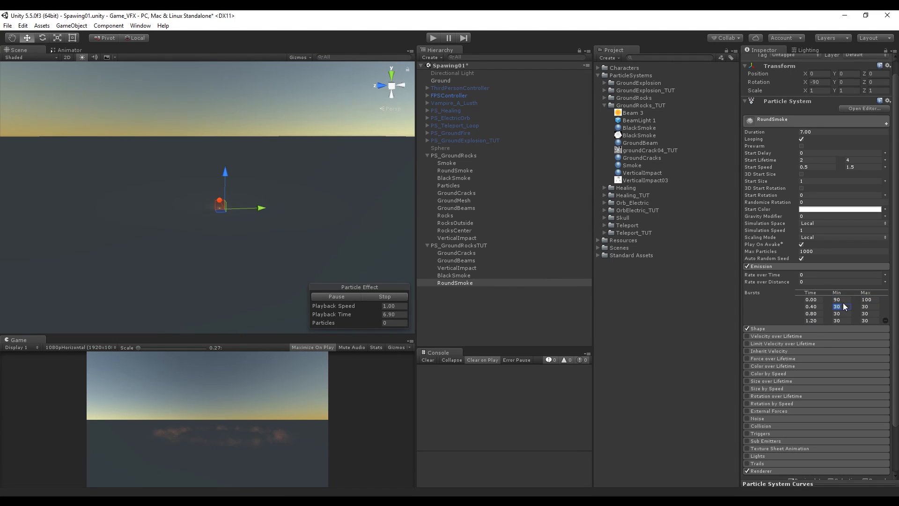
{"action": "type", "text": "150"}
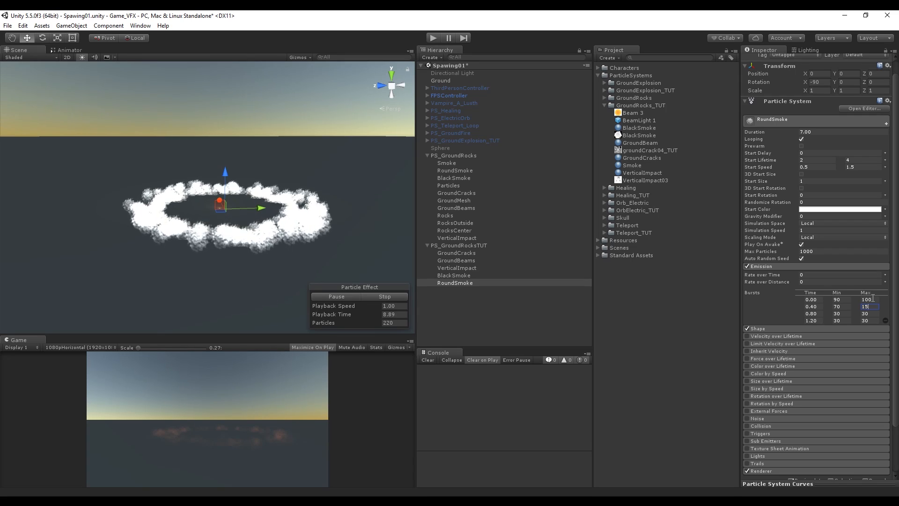
{"action": "left_click", "coordinate": [843, 315]}
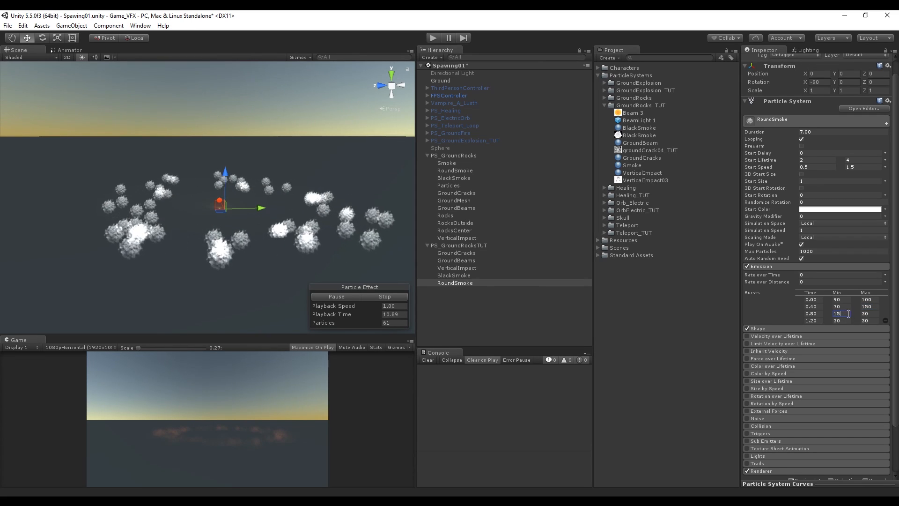
{"action": "type", "text": "150"}
{"action": "left_click", "coordinate": [872, 315]}
{"action": "type", "text": "25"}
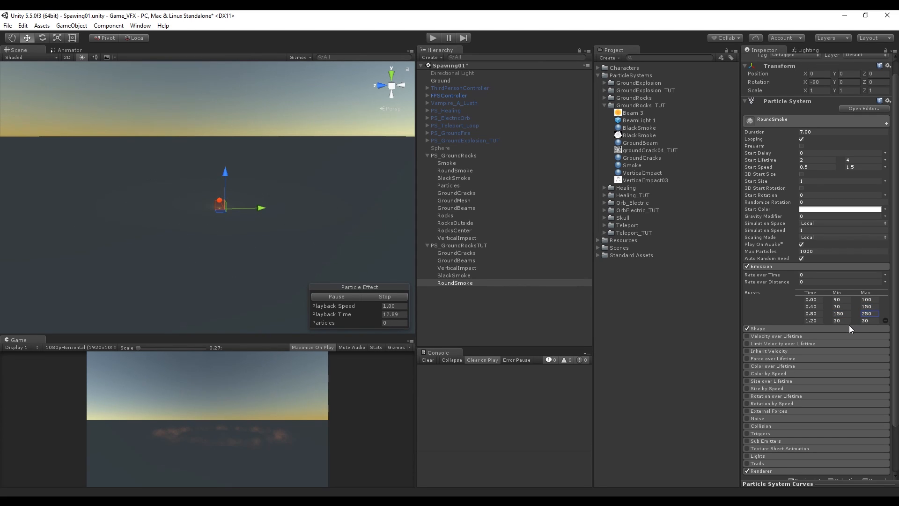
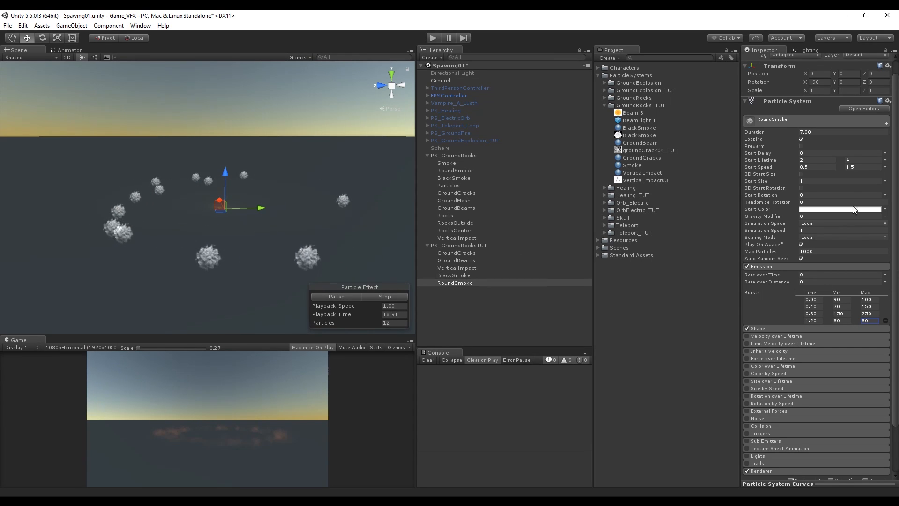
Change RoundSmoke's start color to the semi-transparent reddish brown 63200C57
{"action": "left_click", "coordinate": [839, 211]}
{"action": "left_click", "coordinate": [447, 153]}
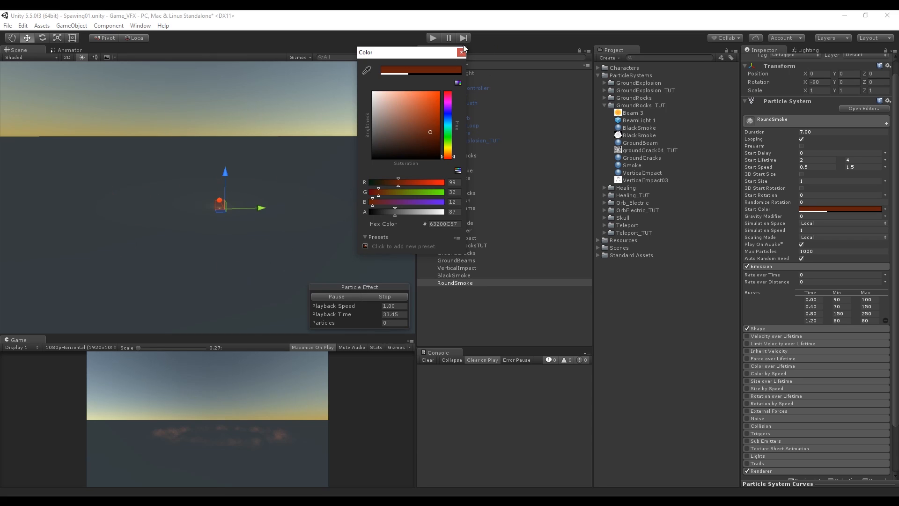
{"action": "left_click", "coordinate": [459, 50]}
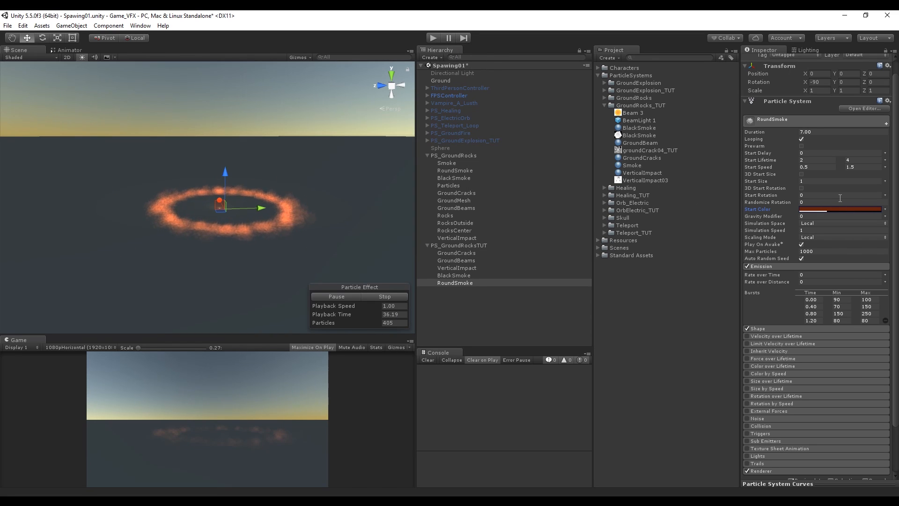
Randomize RoundSmoke's start size between 1.2 and 4 and its start rotation between 0 and 360
{"action": "left_click", "coordinate": [886, 183]}
{"action": "left_click", "coordinate": [806, 206]}
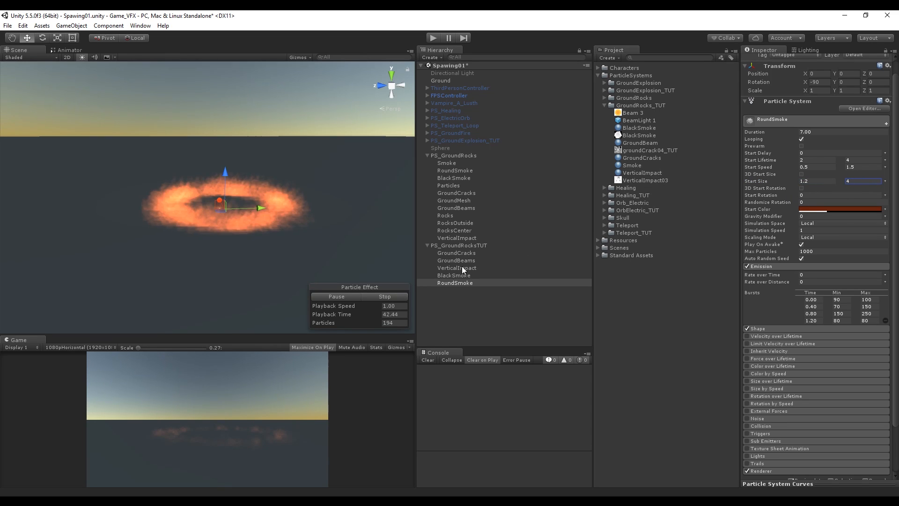
{"action": "left_click", "coordinate": [886, 195]}
{"action": "left_click", "coordinate": [861, 224]}
{"action": "left_click", "coordinate": [862, 195]}
{"action": "type", "text": "360"}
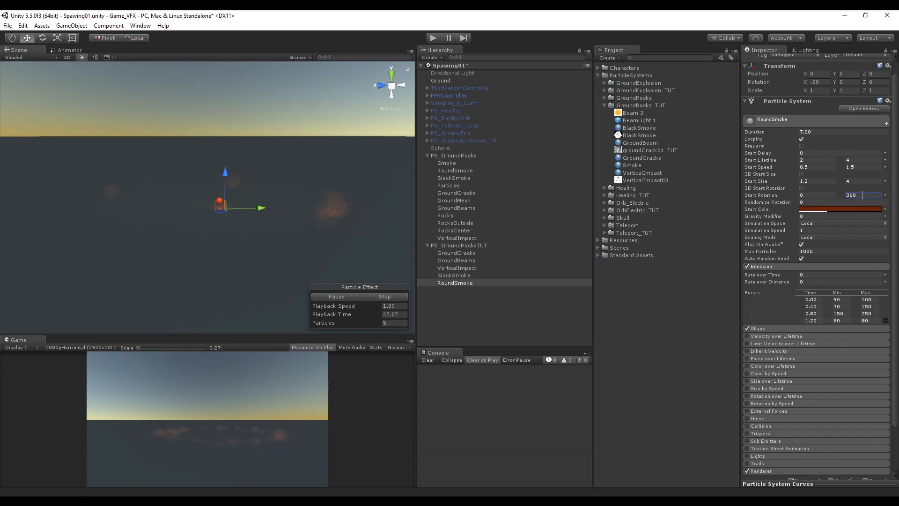
Enable Color over Lifetime on RoundSmoke and apply the yellow-to-orange gradient preset with transparent ends
{"action": "left_click", "coordinate": [761, 266]}
{"action": "left_click", "coordinate": [745, 311]}
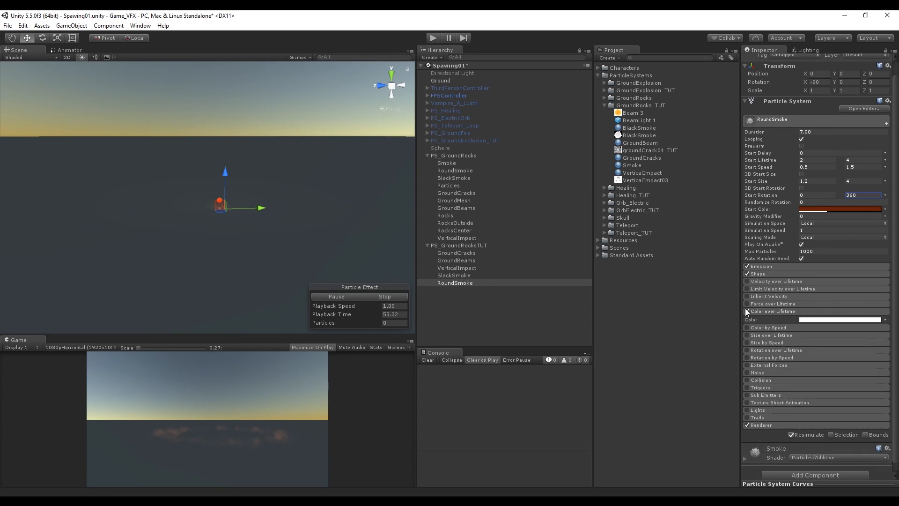
{"action": "left_click", "coordinate": [810, 320]}
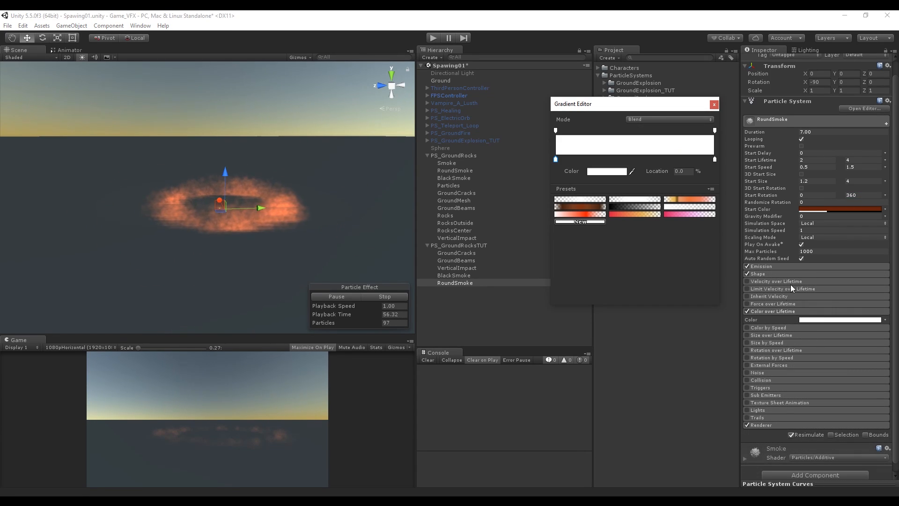
{"action": "left_click", "coordinate": [678, 195]}
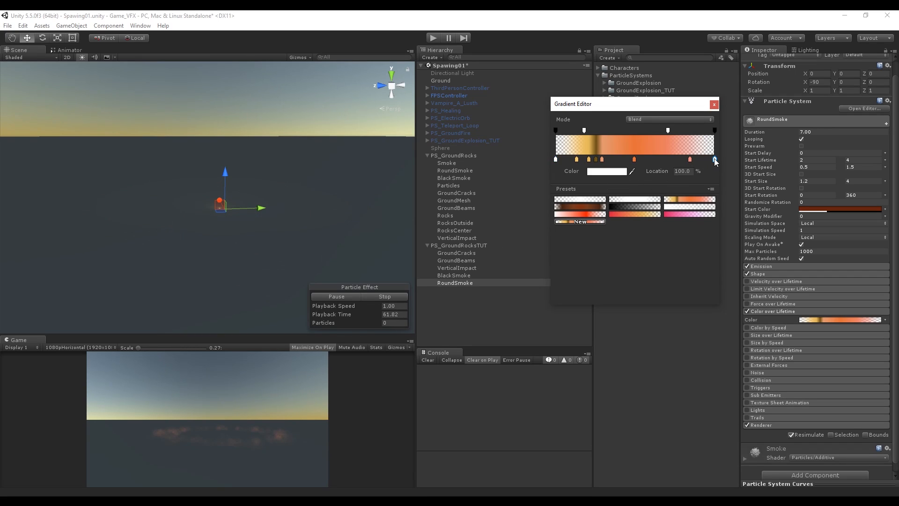
{"action": "left_click", "coordinate": [714, 104]}
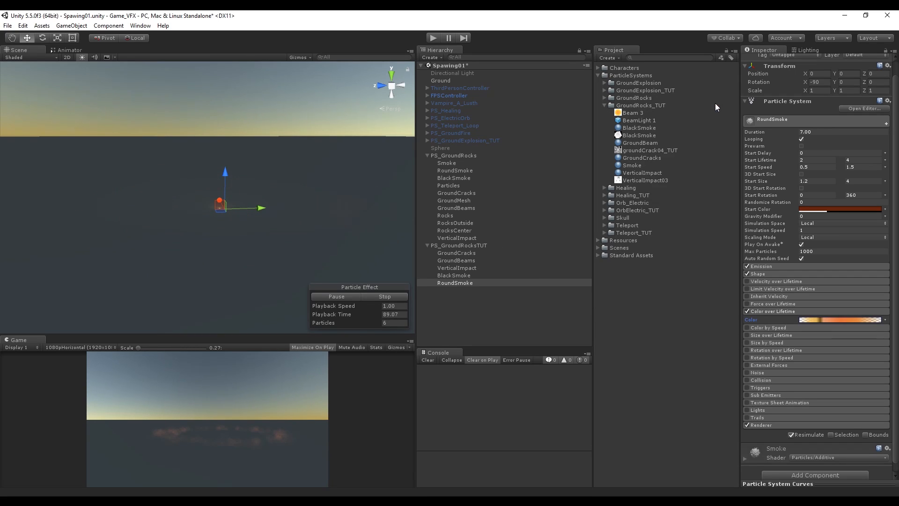
Enable Size over Lifetime with a curve that rises quickly to 1.0 and then falls off gradually
{"action": "left_click", "coordinate": [776, 335]}
{"action": "left_click", "coordinate": [747, 326]}
{"action": "left_click", "coordinate": [806, 339]}
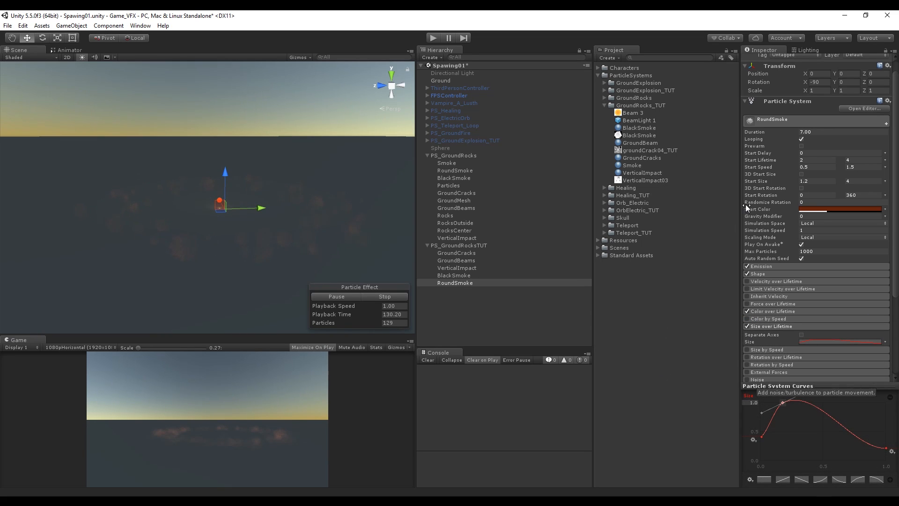
{"action": "left_click", "coordinate": [779, 326]}
Set the max particle size in RoundSmoke's Renderer settings to 3
{"action": "scroll", "coordinate": [782, 328], "scroll_direction": "down", "scroll_amount": 3}
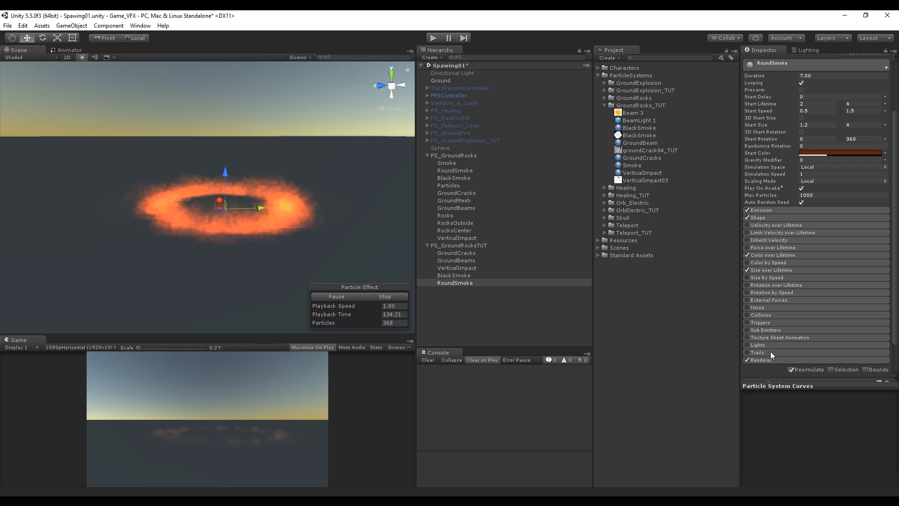
{"action": "left_click", "coordinate": [771, 358]}
{"action": "scroll", "coordinate": [790, 348], "scroll_direction": "down", "scroll_amount": 3}
{"action": "scroll", "coordinate": [834, 332], "scroll_direction": "down", "scroll_amount": 4}
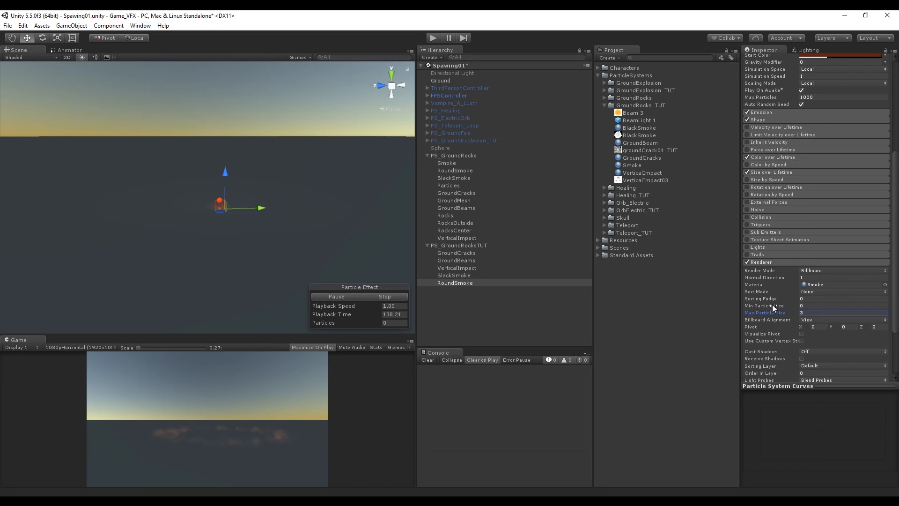
{"action": "left_click", "coordinate": [774, 266]}
Duplicate the RoundSmoke particle system and rename the copy CenterSmoke
{"action": "right_click", "coordinate": [464, 282]}
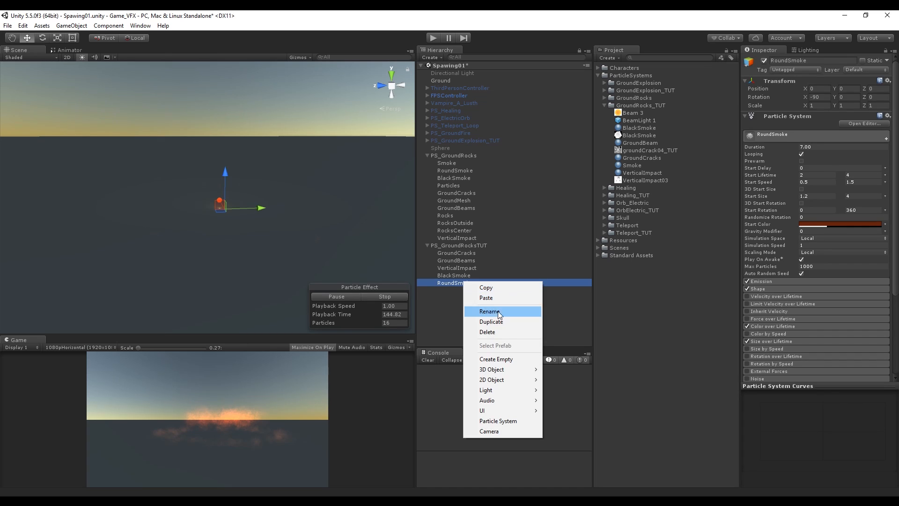
{"action": "left_click", "coordinate": [491, 321]}
{"action": "left_click", "coordinate": [815, 60]}
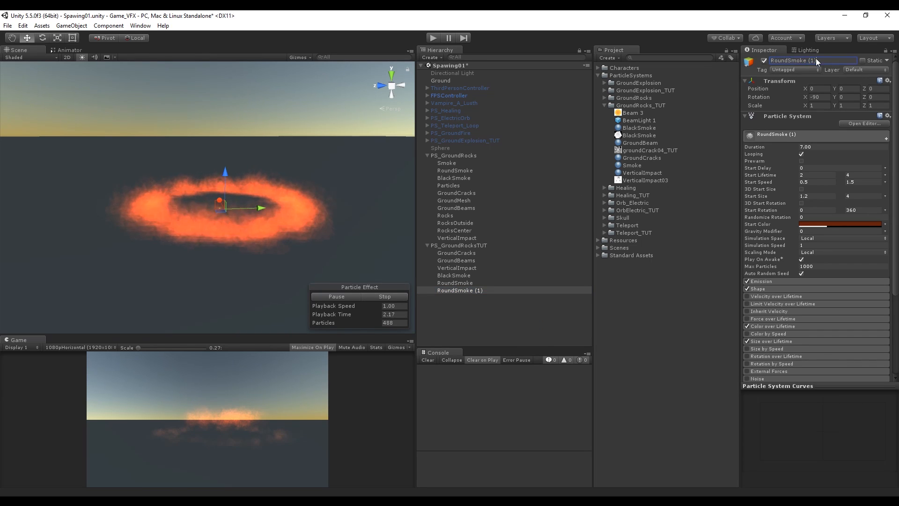
{"action": "left_click_drag", "start_coordinate": [816, 60], "coordinate": [806, 62]}
{"action": "key", "text": "ctrl+a"}
{"action": "type", "text": "CenterSmoke"}
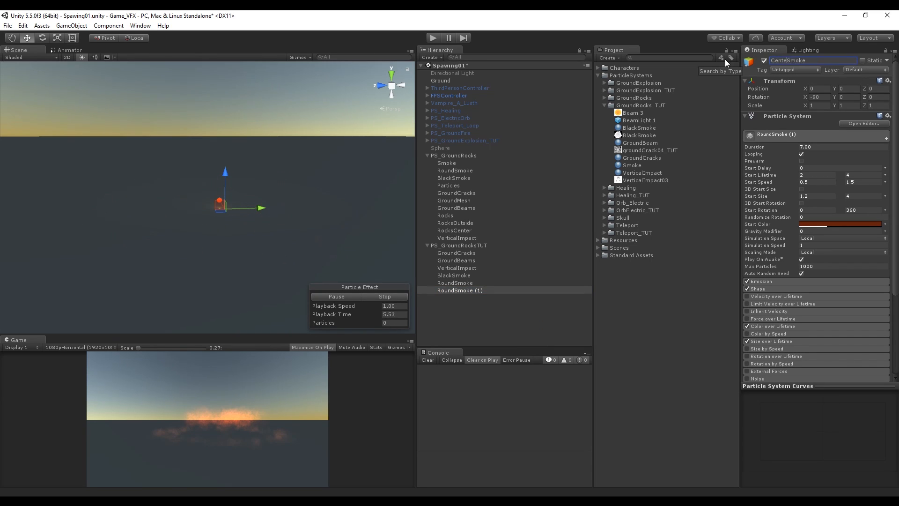
{"action": "key", "text": "Return"}
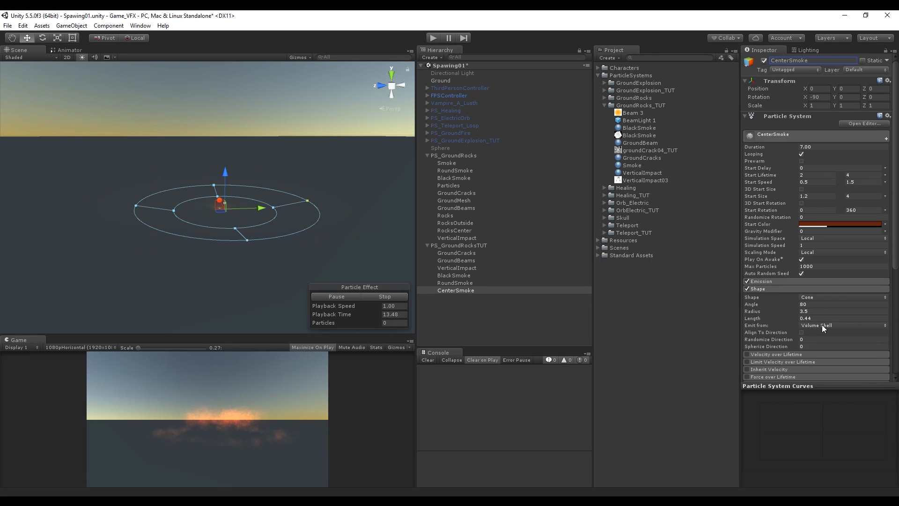
Make CenterSmoke's shape emit from Base and preview the whole effect in play mode
{"action": "left_click", "coordinate": [822, 326]}
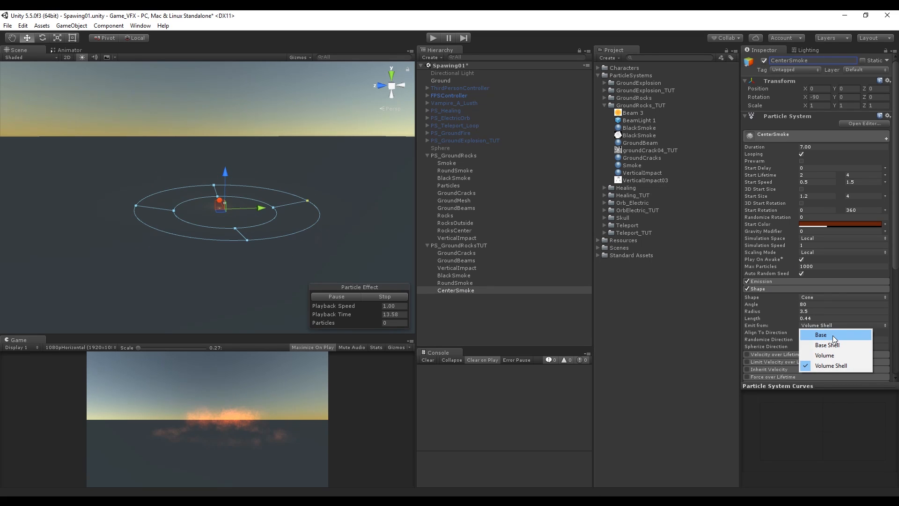
{"action": "left_click", "coordinate": [832, 335]}
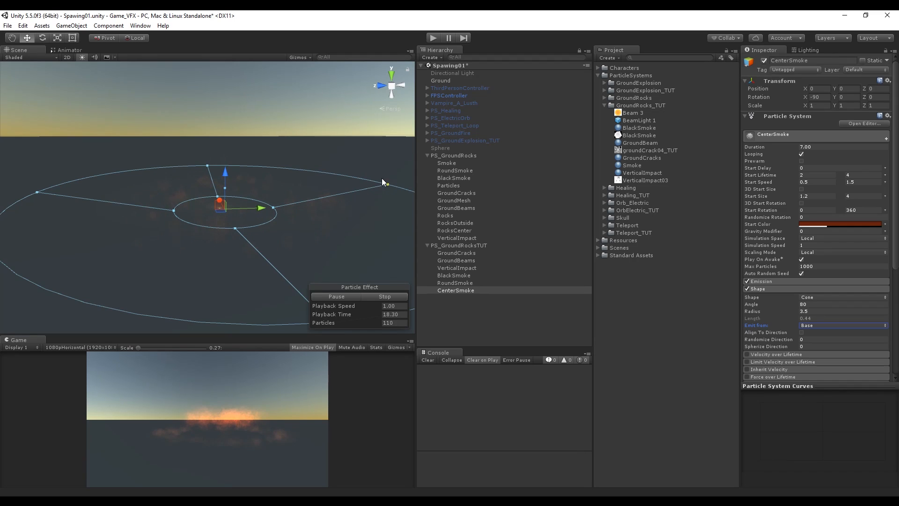
{"action": "key", "text": "ctrl+p"}
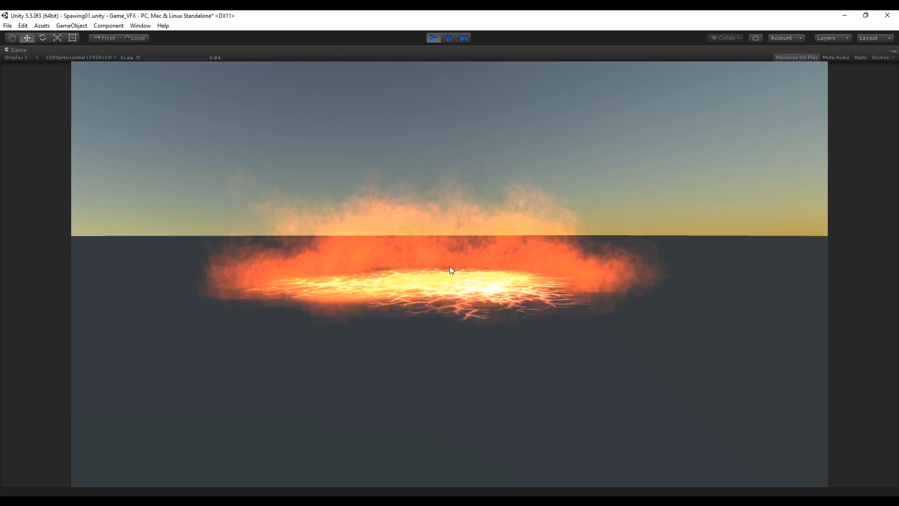
{"action": "left_click", "coordinate": [433, 37]}
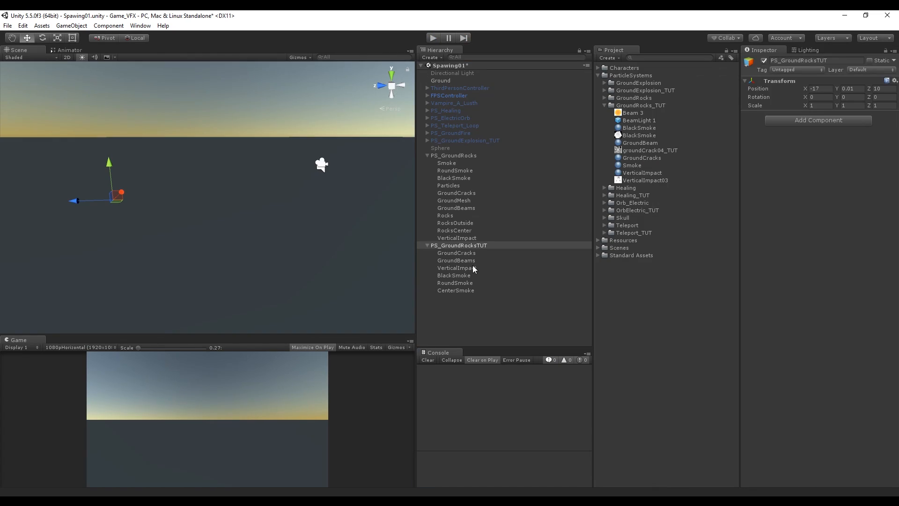
Add a new child particle system to PS_GroundRocksTUT and name it Particles
{"action": "left_click", "coordinate": [469, 289]}
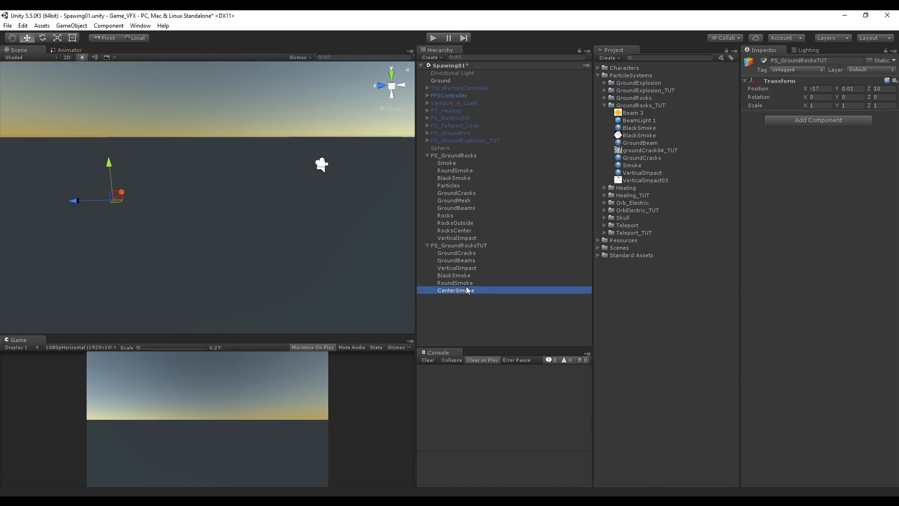
{"action": "right_click", "coordinate": [470, 245]}
{"action": "left_click", "coordinate": [503, 381]}
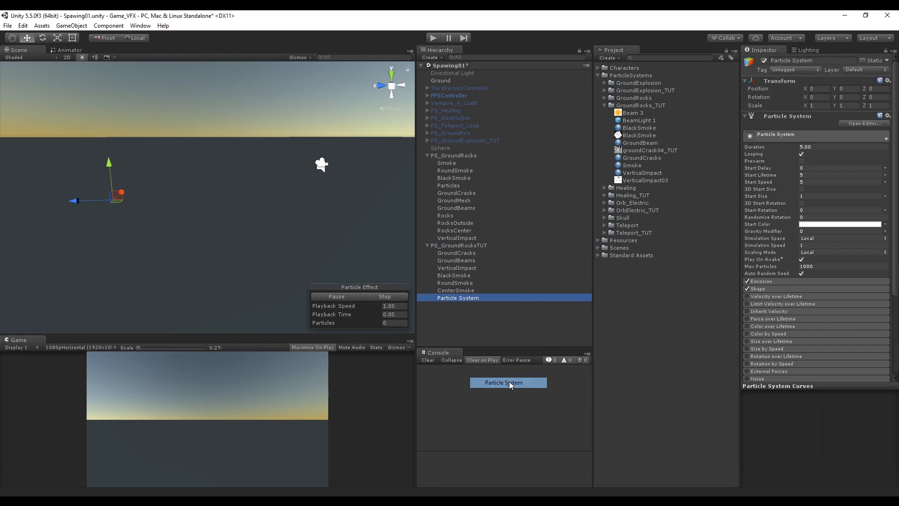
{"action": "left_click", "coordinate": [786, 60]}
{"action": "type", "text": "Particle"}
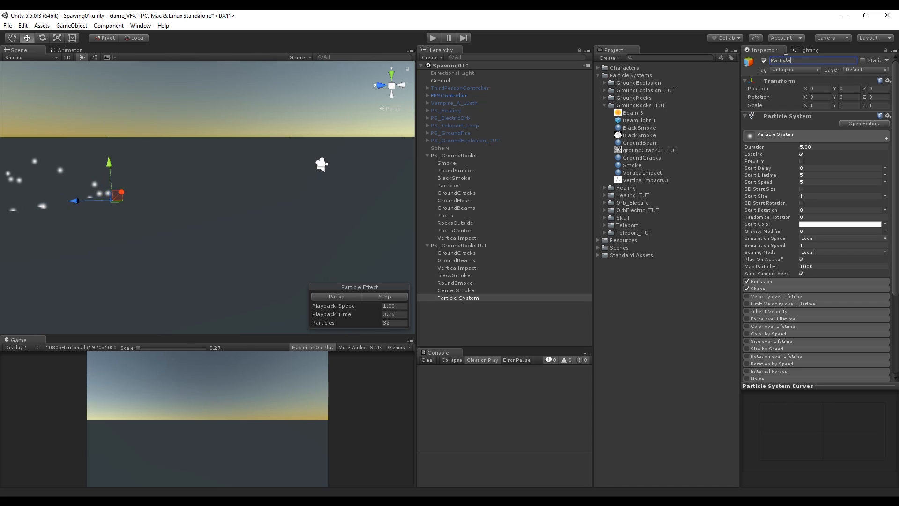
{"action": "type", "text": "s"}
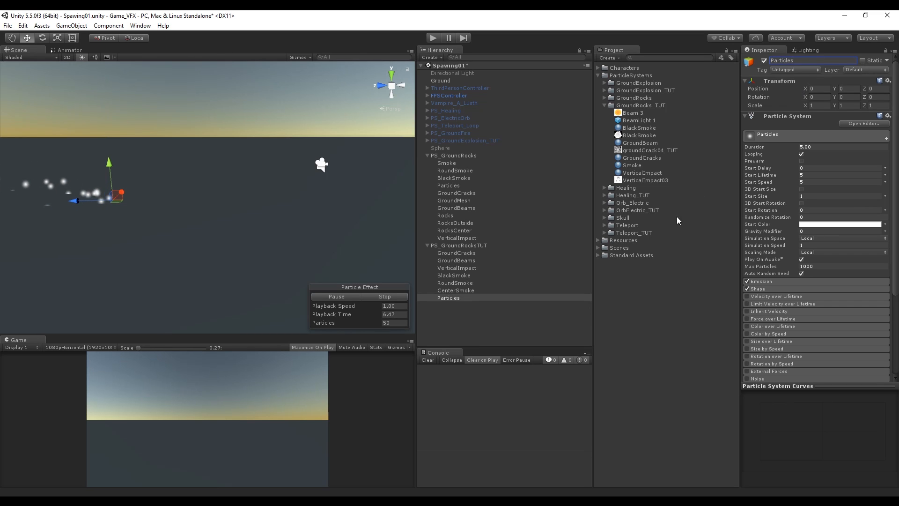
Set the Particles system's X rotation to -90 and assign the GroundBeam material to it
{"action": "left_click", "coordinate": [820, 97]}
{"action": "type", "text": "-90"}
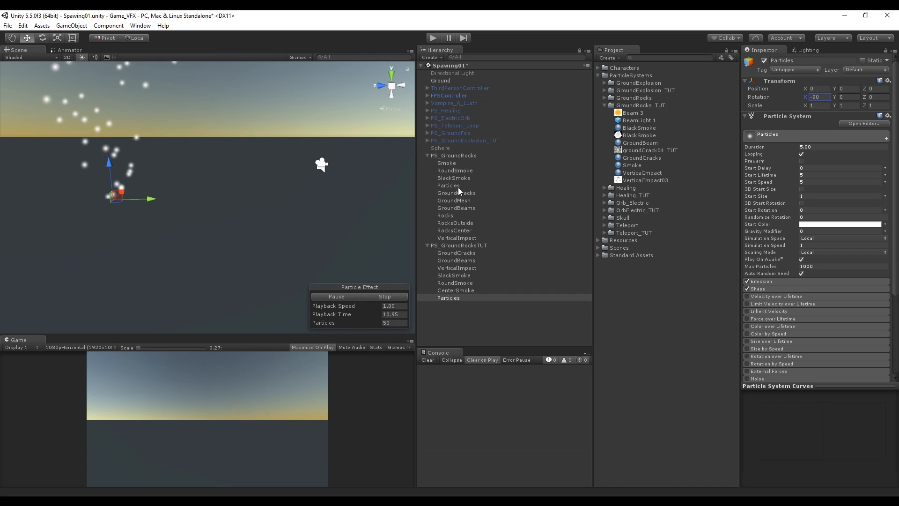
{"action": "left_click", "coordinate": [642, 143]}
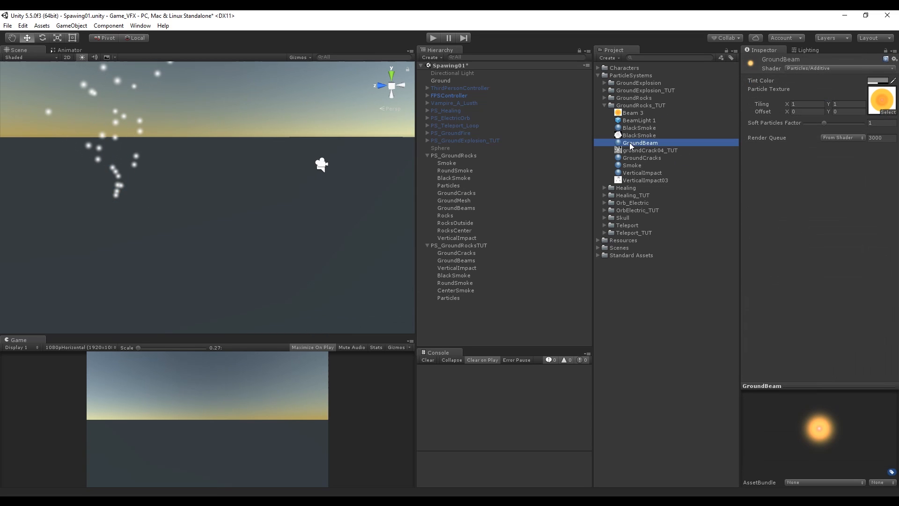
{"action": "left_click_drag", "start_coordinate": [644, 151], "coordinate": [446, 297]}
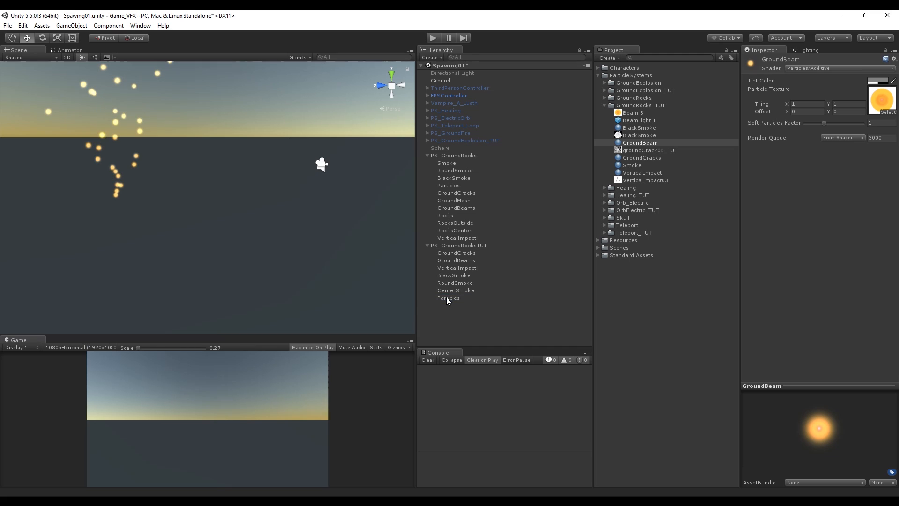
Set the duration of the Particles system to 7 seconds
{"action": "left_click", "coordinate": [447, 298]}
{"action": "left_click_drag", "start_coordinate": [102, 150], "coordinate": [138, 135], "text": "alt"}
{"action": "key", "text": "f"}
{"action": "left_click", "coordinate": [814, 146]}
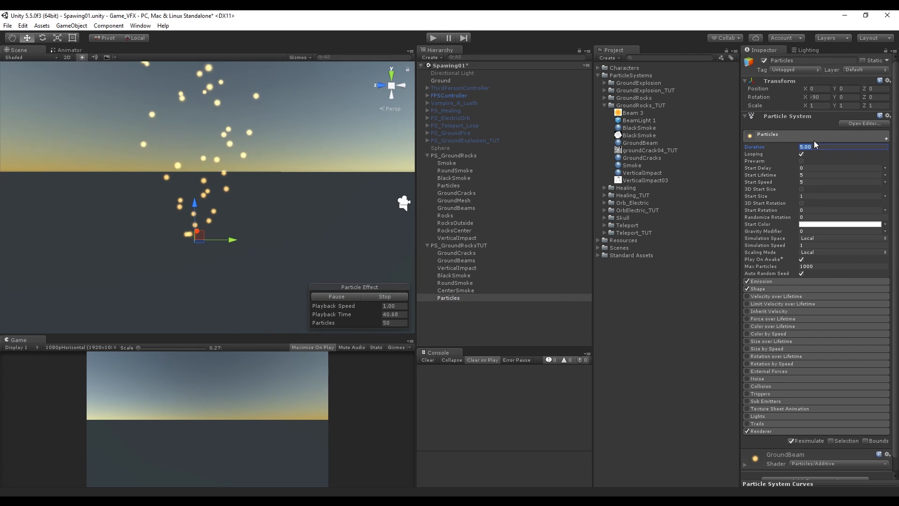
{"action": "type", "text": "7"}
{"action": "key", "text": "Return"}
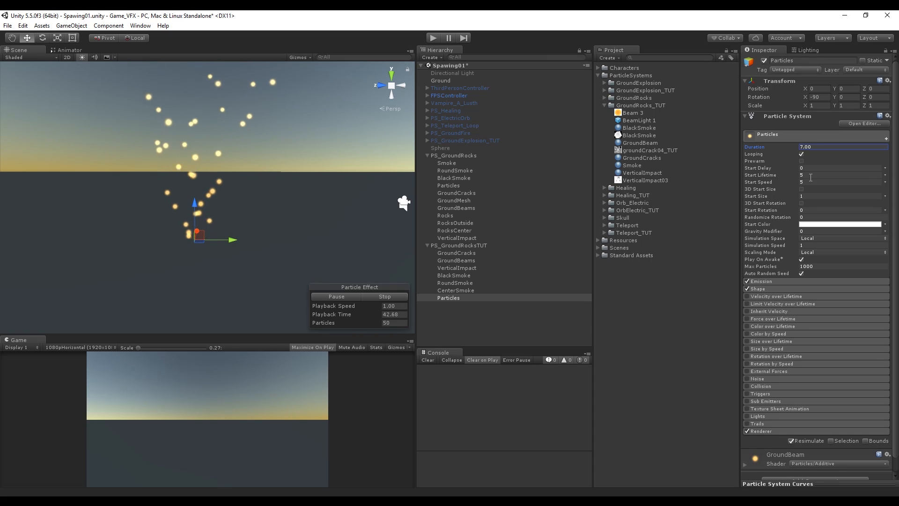
Randomize the start lifetime of Particles between the constants 0.5 and 2
{"action": "left_click", "coordinate": [884, 175]}
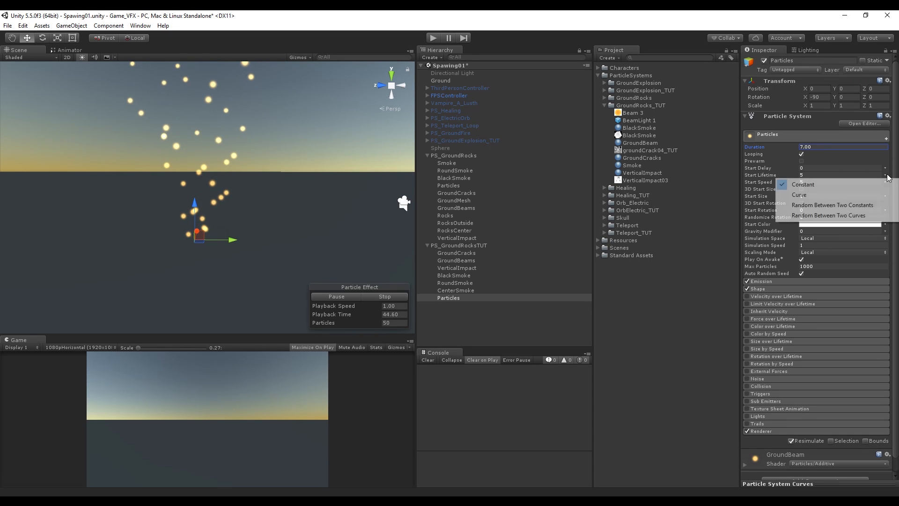
{"action": "left_click", "coordinate": [806, 201]}
{"action": "type", "text": ".5"}
{"action": "key", "text": "Tab"}
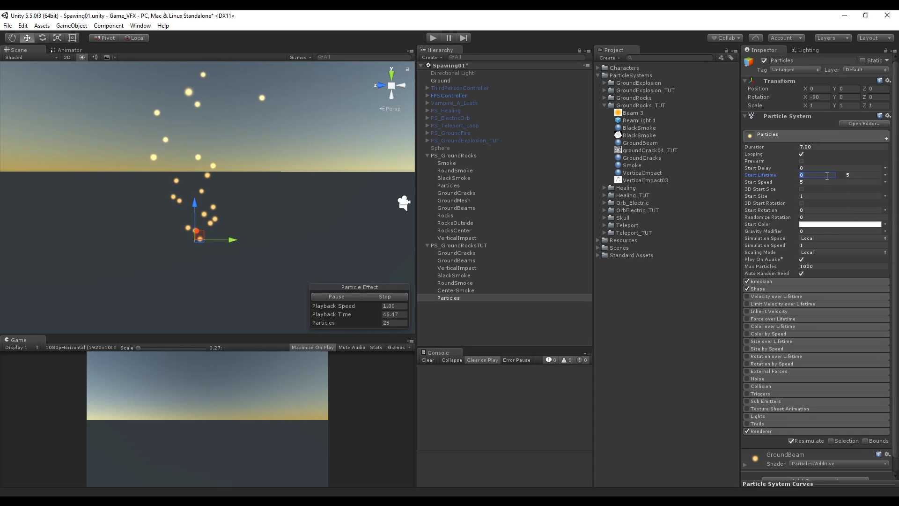
{"action": "type", "text": "2"}
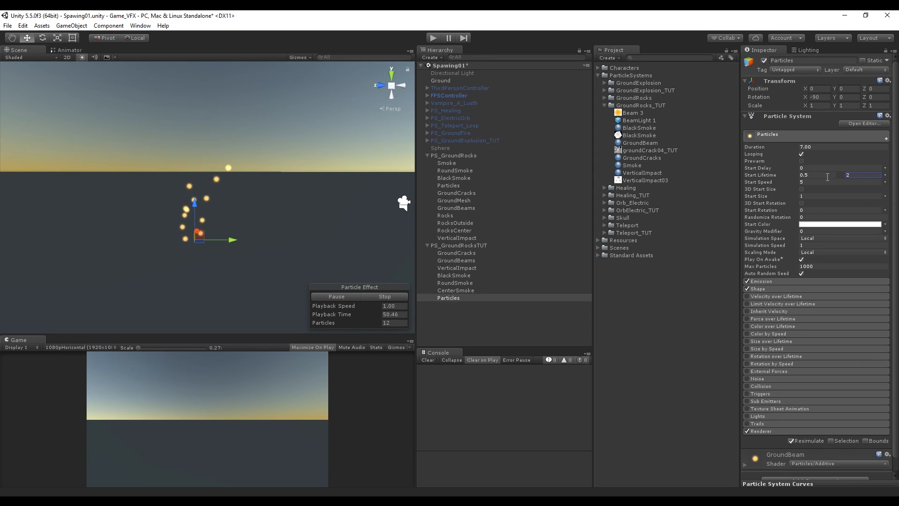
Randomize the start speed of Particles between the constants 2.5 and 4.5
{"action": "left_click", "coordinate": [884, 181]}
{"action": "left_click", "coordinate": [804, 208]}
{"action": "left_click", "coordinate": [823, 185]}
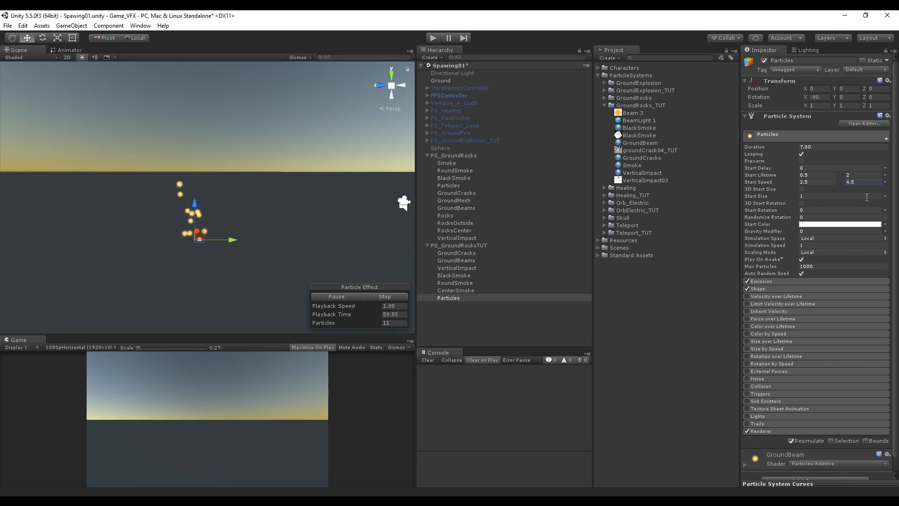
Randomize the start size of Particles between the constants 0.2 and 0.7
{"action": "left_click", "coordinate": [885, 196]}
{"action": "left_click", "coordinate": [804, 222]}
{"action": "left_click", "coordinate": [810, 195]}
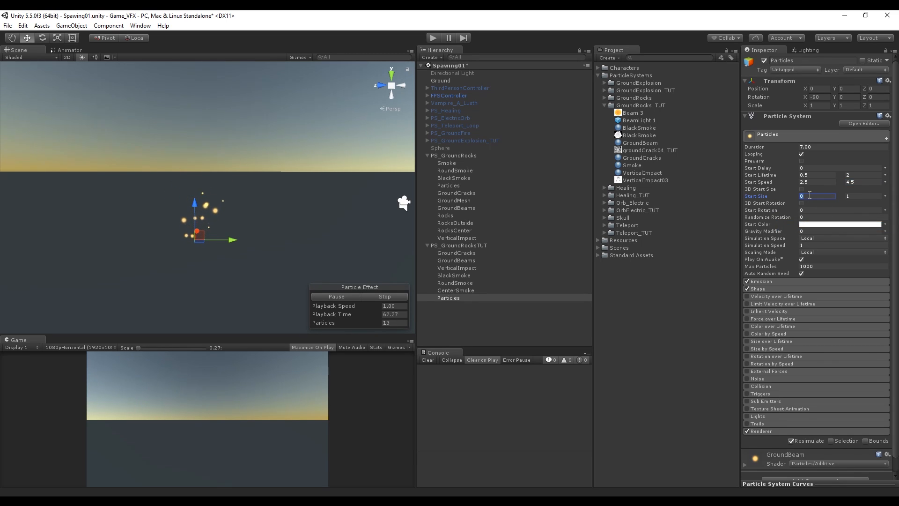
{"action": "left_click", "coordinate": [861, 197]}
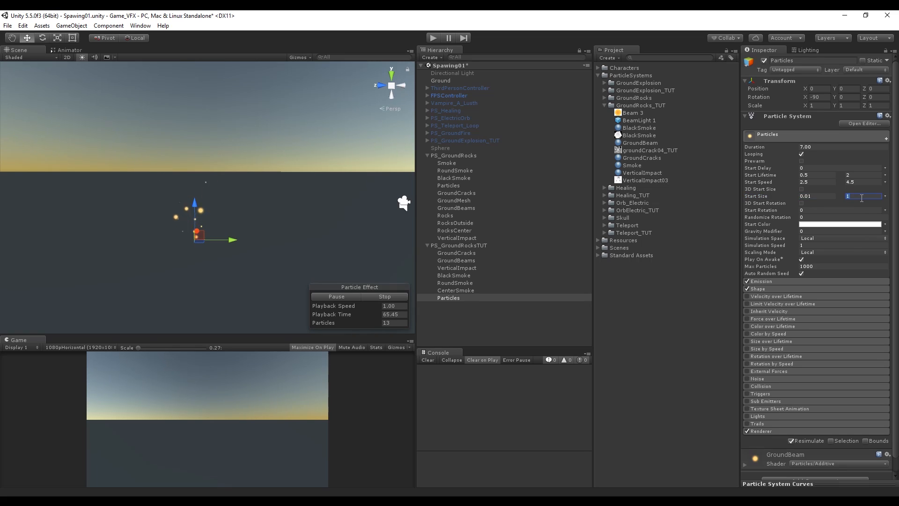
{"action": "type", "text": "0.15"}
{"action": "key", "text": "ctrl+a"}
{"action": "type", "text": "."}
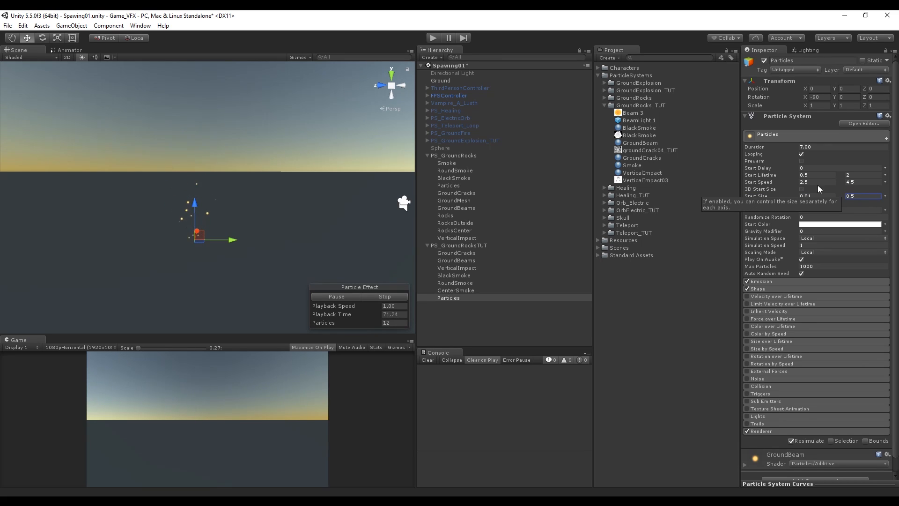
{"action": "left_click", "coordinate": [813, 197]}
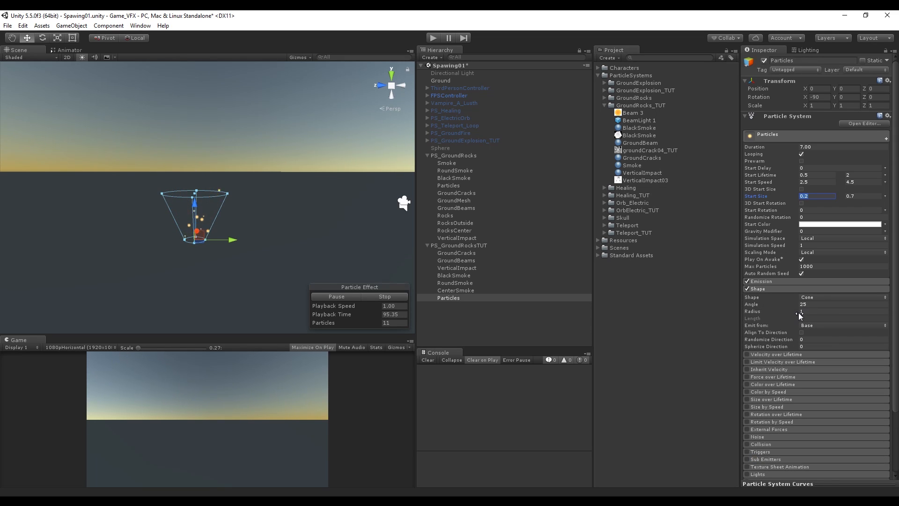
Adjust the emission cone's radius and angle, and replace continuous emission with bursts of 150, 100, 100 and 80 at 0, 0.5, 1 and 1.5 seconds
{"action": "left_click_drag", "start_coordinate": [796, 312], "coordinate": [858, 296]}
{"action": "left_click_drag", "start_coordinate": [751, 304], "coordinate": [377, 310]}
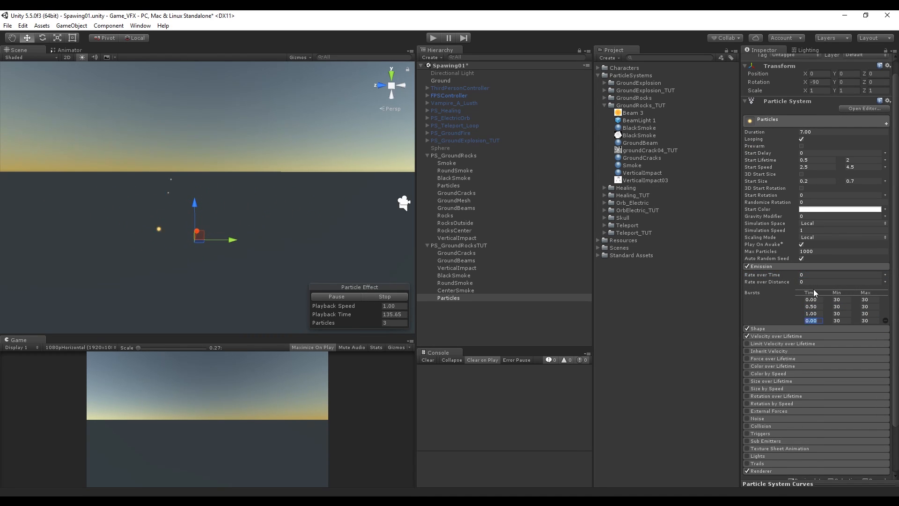
{"action": "key", "text": "Tab"}
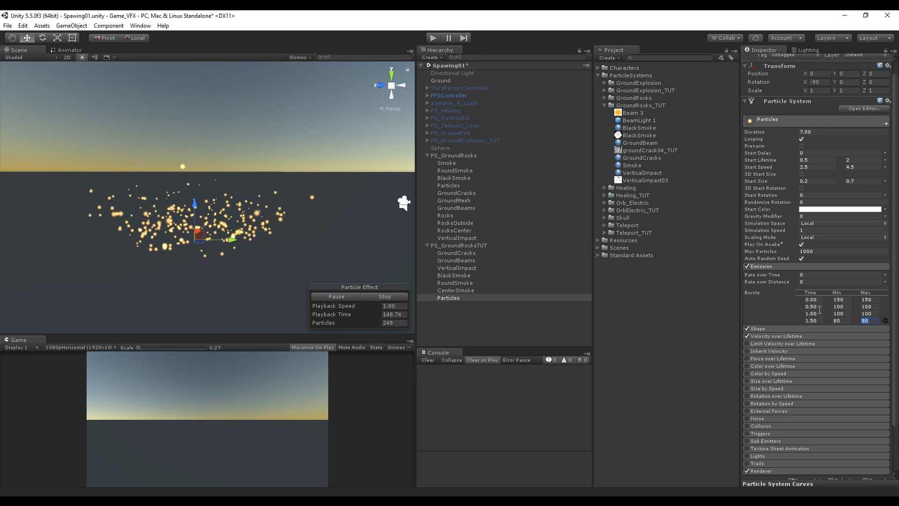
{"action": "left_click", "coordinate": [770, 266]}
Set Velocity over Lifetime of Particles to random values between 2 and -2 on the X, Y and Z axes
{"action": "left_click", "coordinate": [777, 282]}
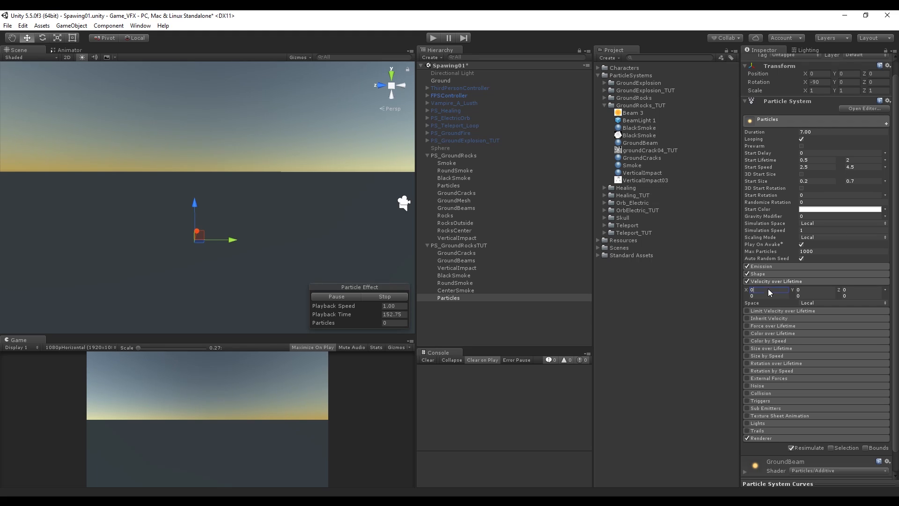
{"action": "key", "text": "Tab"}
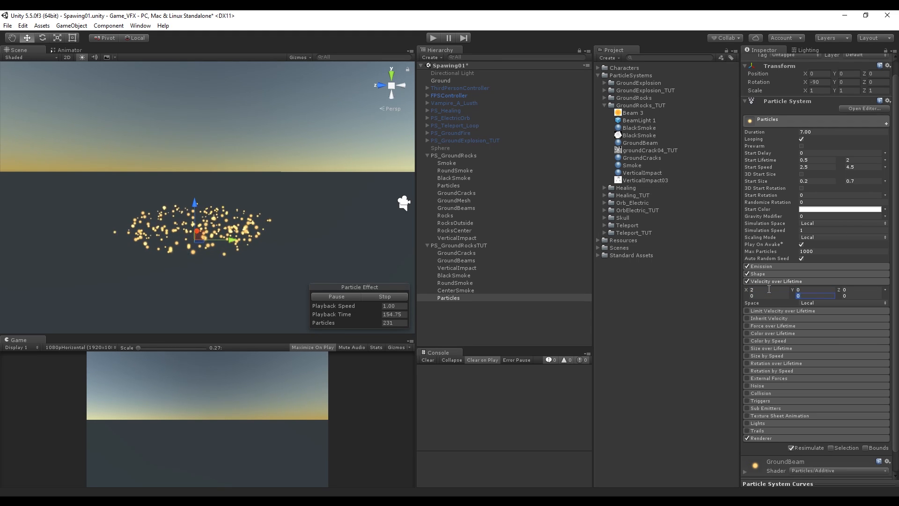
{"action": "scroll", "coordinate": [769, 289], "scroll_direction": "up", "scroll_amount": 1}
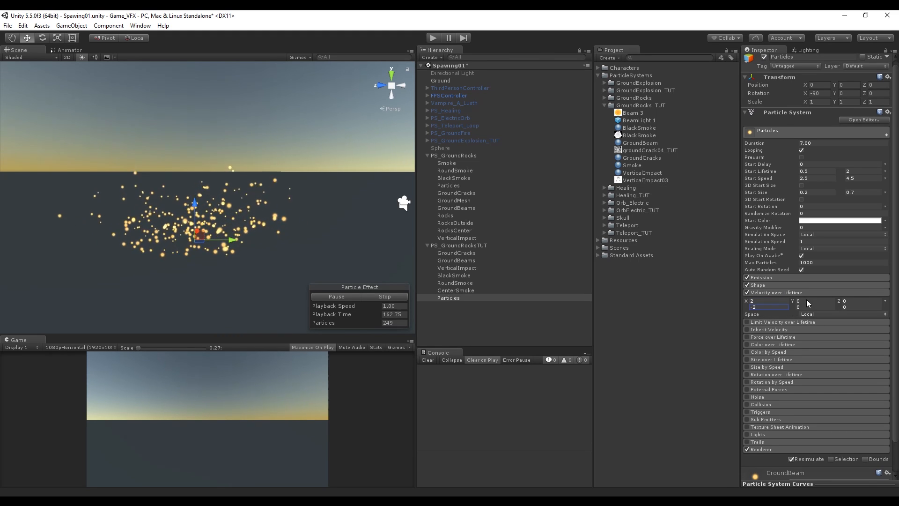
{"action": "left_click", "coordinate": [807, 301]}
{"action": "type", "text": "2"}
{"action": "key", "text": "Tab"}
{"action": "type", "text": "-"}
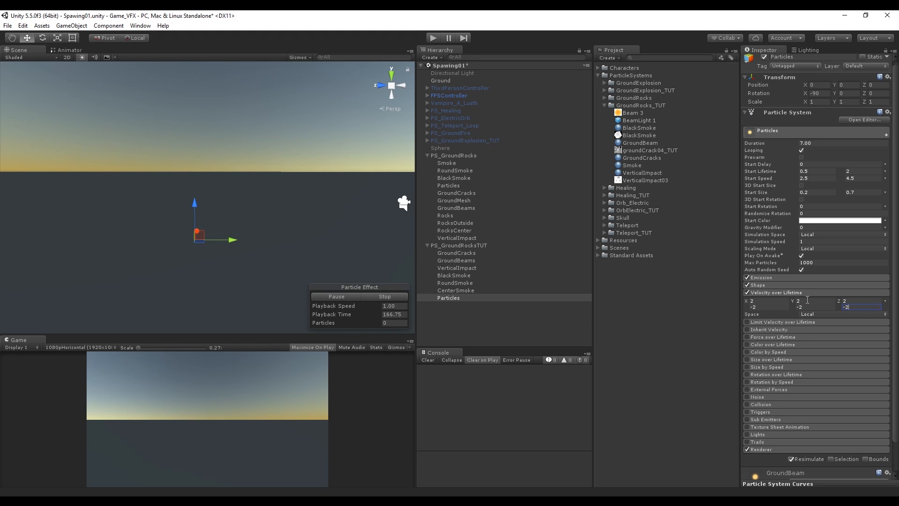
{"action": "left_click", "coordinate": [781, 294]}
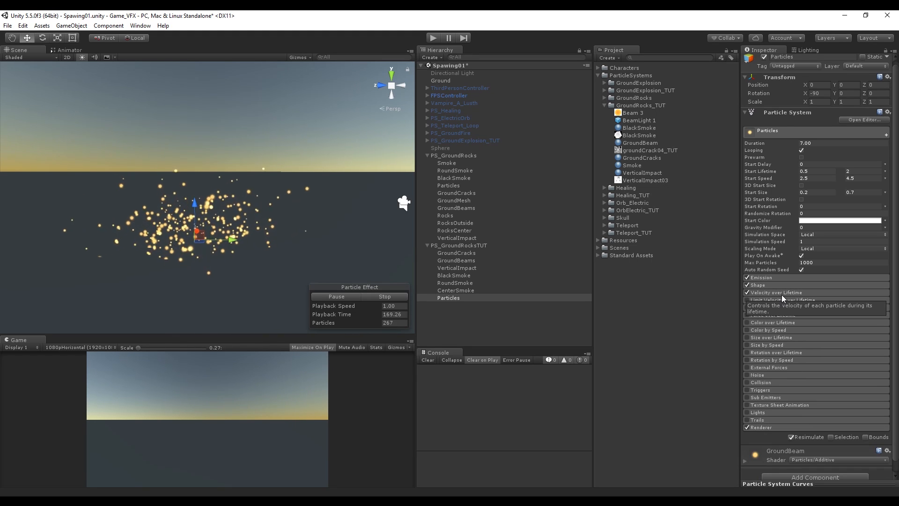
Enable Color over Lifetime on Particles with an orange-to-yellow gradient fading to transparent, with a middle alpha key of 216 at 37.9%
{"action": "left_click", "coordinate": [747, 323]}
{"action": "left_click", "coordinate": [840, 330]}
{"action": "left_click", "coordinate": [679, 200]}
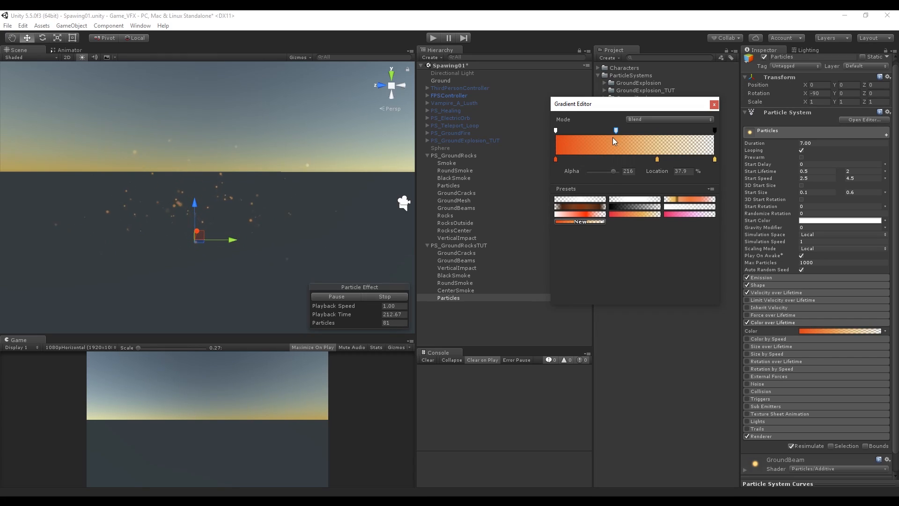
{"action": "left_click", "coordinate": [777, 322]}
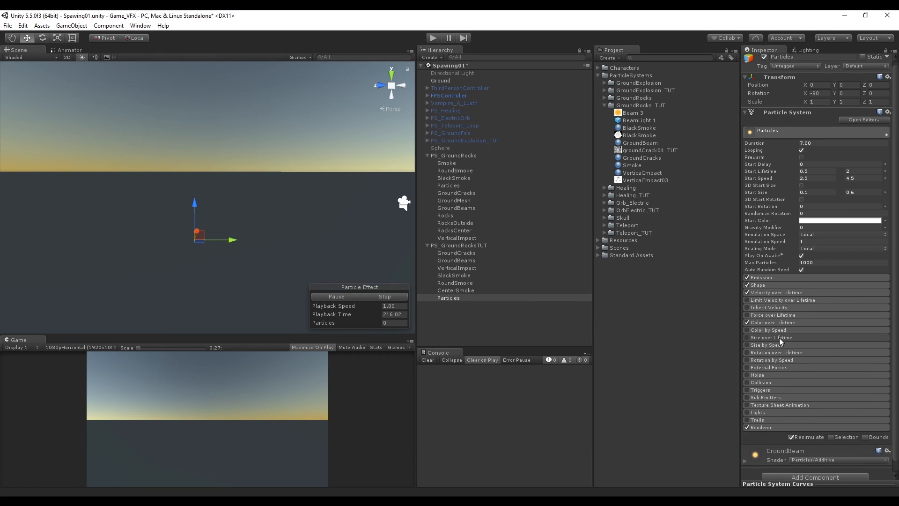
Enable Size over Lifetime on Particles with an arched curve that rises to the middle and falls off again
{"action": "left_click", "coordinate": [779, 338]}
{"action": "left_click", "coordinate": [746, 338]}
{"action": "left_click", "coordinate": [815, 352]}
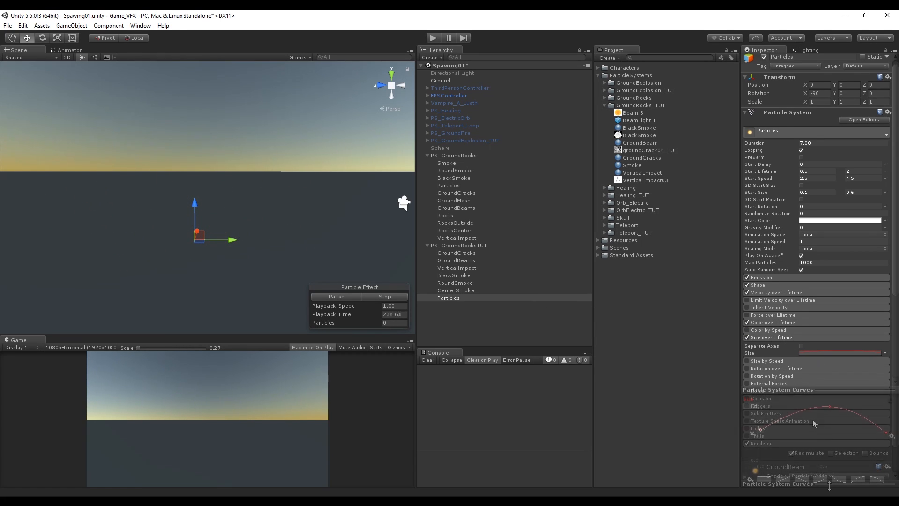
Switch the render mode of Particles under PS_GroundRocksTUT to Stretched Billboard
{"action": "left_click", "coordinate": [775, 334]}
{"action": "scroll", "coordinate": [781, 288], "scroll_direction": "down", "scroll_amount": 3}
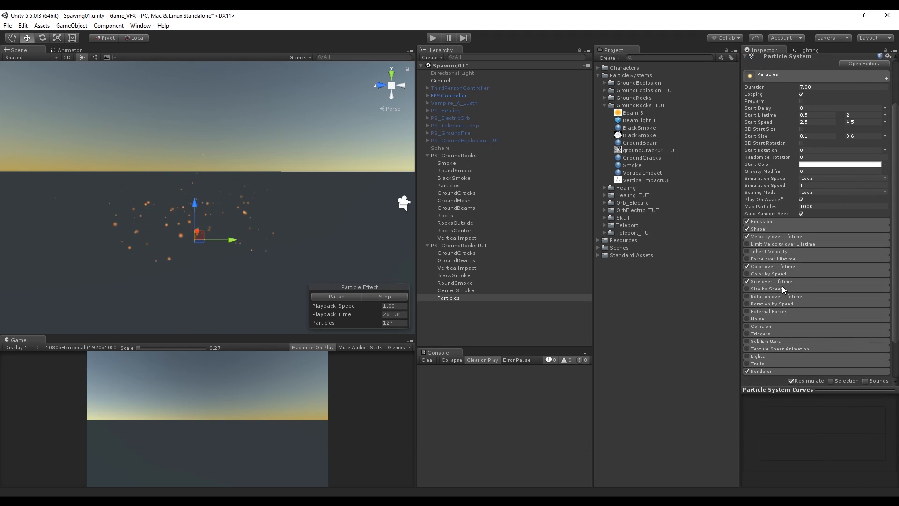
{"action": "scroll", "coordinate": [782, 285], "scroll_direction": "down", "scroll_amount": 2}
{"action": "left_click", "coordinate": [764, 322]}
{"action": "scroll", "coordinate": [768, 281], "scroll_direction": "down", "scroll_amount": 5}
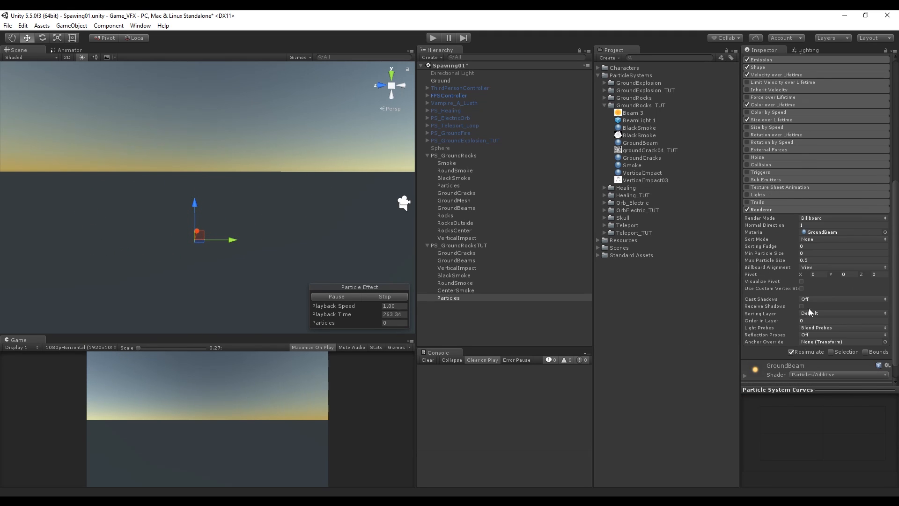
{"action": "scroll", "coordinate": [816, 298], "scroll_direction": "up", "scroll_amount": 3}
{"action": "left_click", "coordinate": [838, 274]}
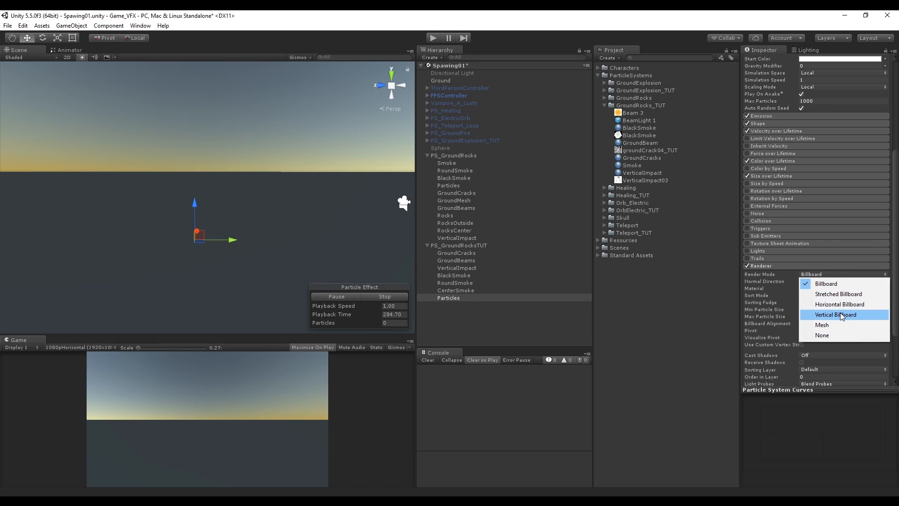
{"action": "left_click", "coordinate": [820, 293]}
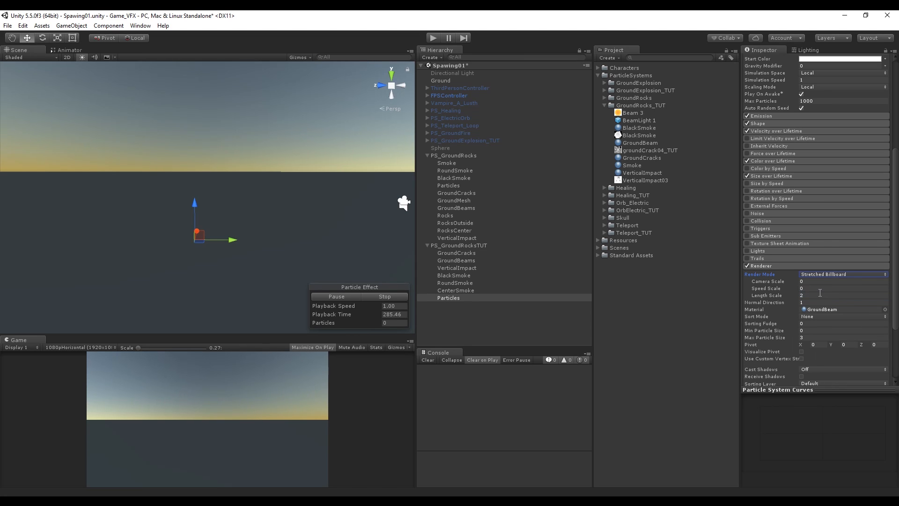
Set the renderer's Speed Scale to 0.05 and compare the renderer settings with the Particles system under PS_GroundRocks
{"action": "scroll", "coordinate": [819, 290], "scroll_direction": "down", "scroll_amount": 3}
{"action": "left_click", "coordinate": [811, 198]}
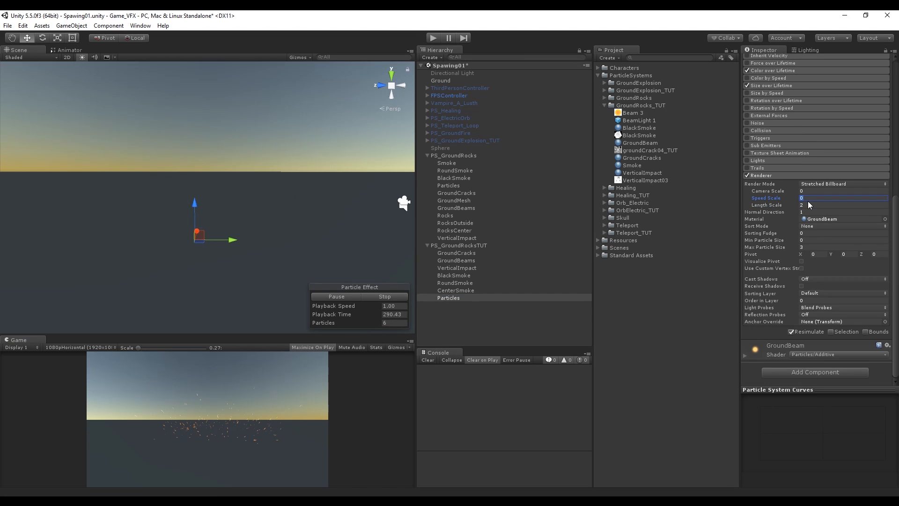
{"action": "left_click", "coordinate": [815, 205]}
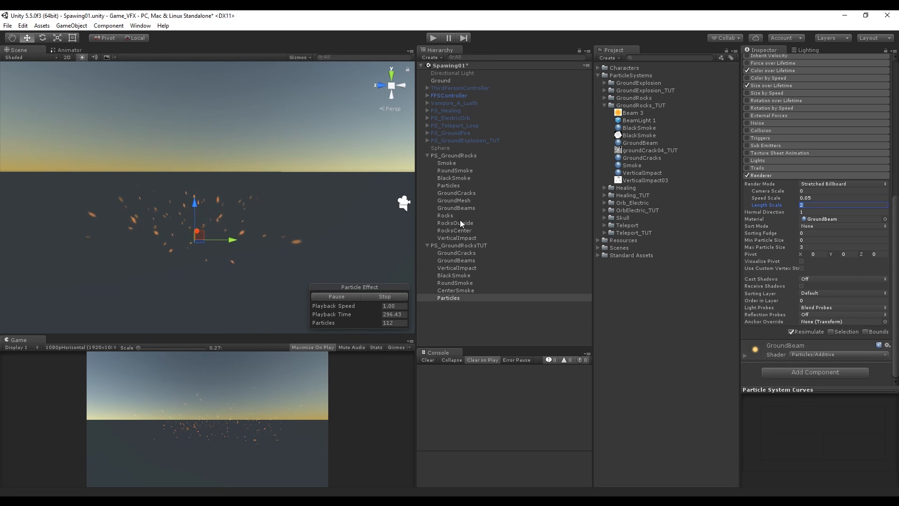
{"action": "left_click", "coordinate": [455, 186]}
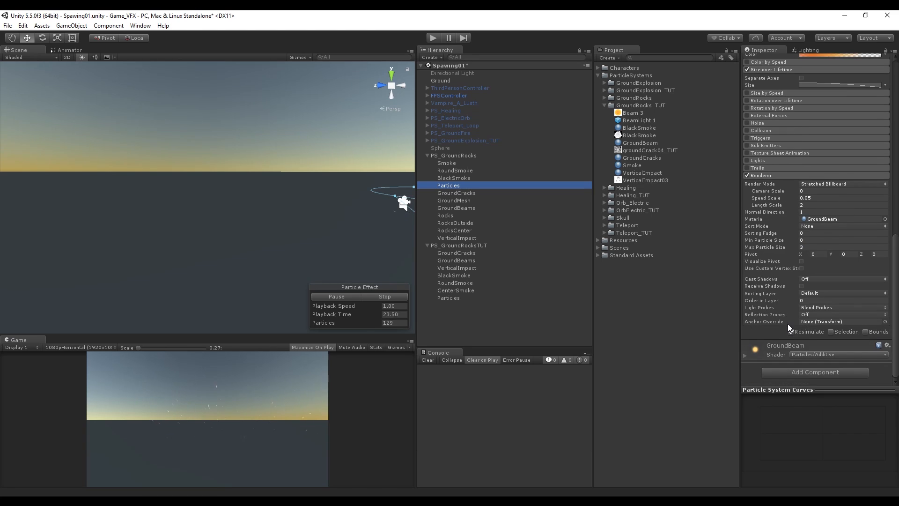
{"action": "left_click", "coordinate": [451, 298]}
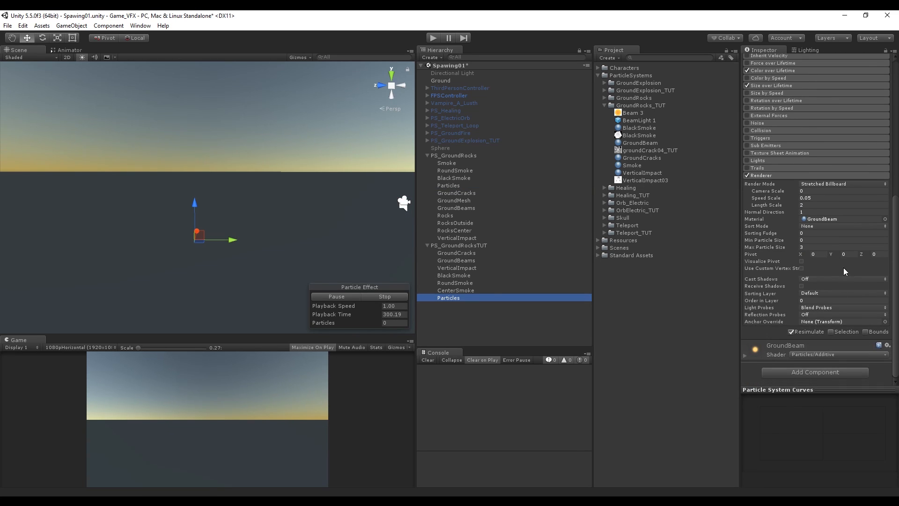
Reduce the random start size of Particles under PS_GroundRocksTUT, setting the maximum to 0.4 and lowering the minimum
{"action": "scroll", "coordinate": [820, 211], "scroll_direction": "up", "scroll_amount": 10}
{"action": "left_click", "coordinate": [863, 196]}
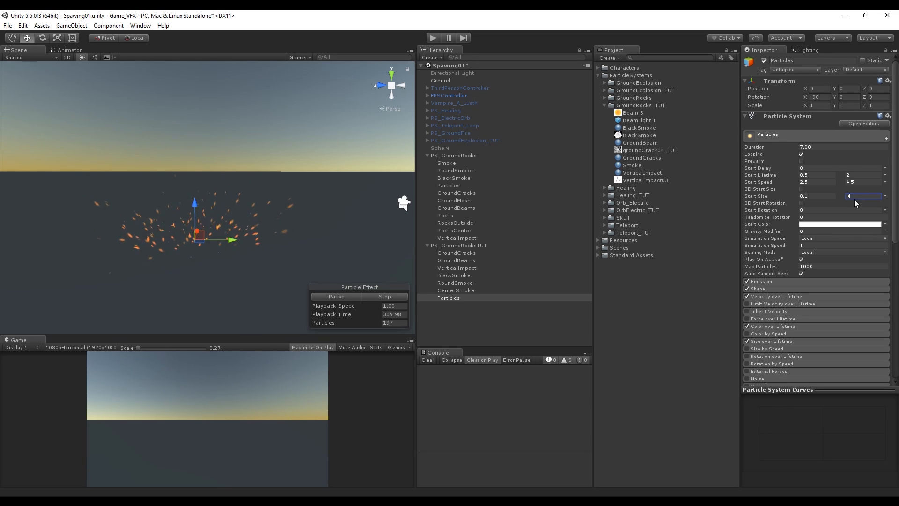
{"action": "left_click", "coordinate": [811, 197]}
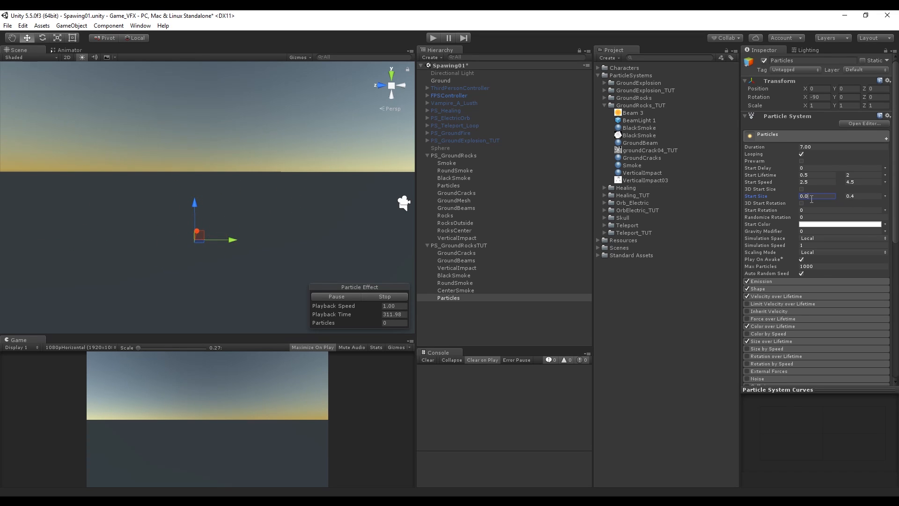